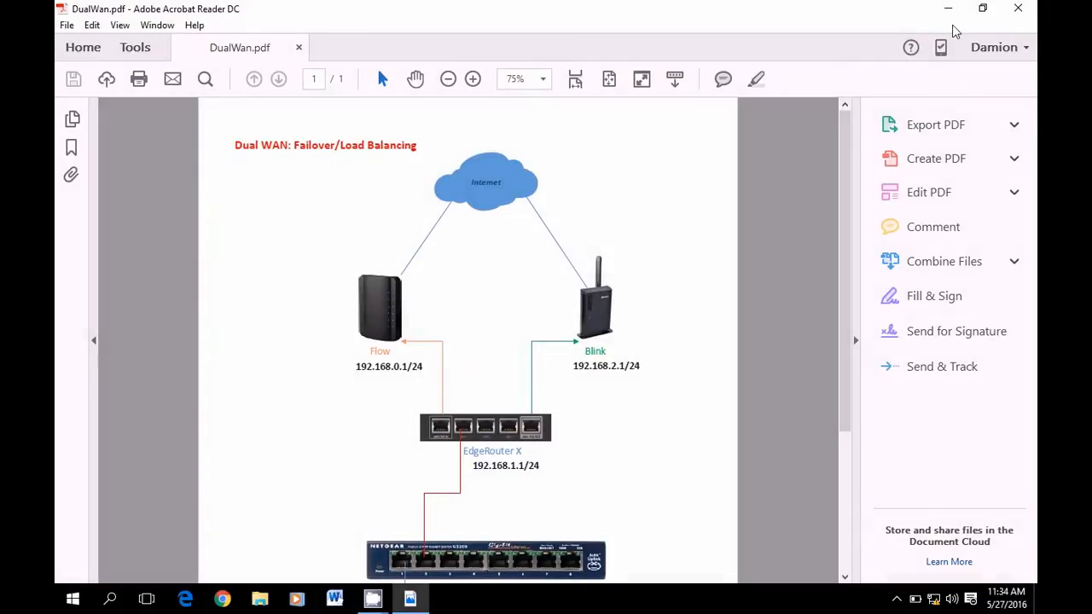
Minimize the DualWan.pdf diagram in Acrobat Reader to reveal the desktop
{"action": "left_click", "coordinate": [948, 8]}
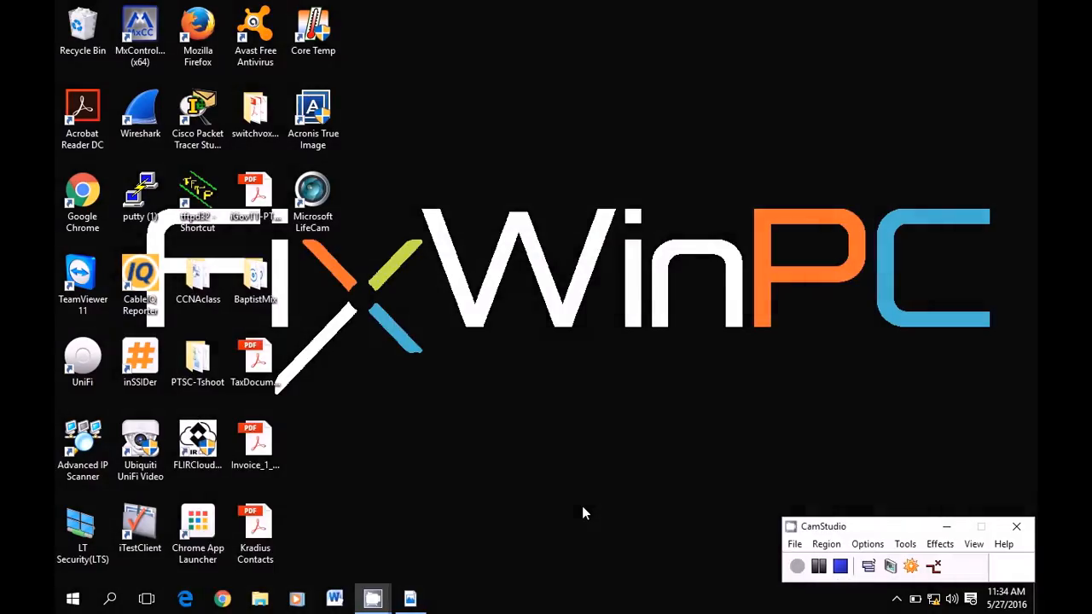
Confirm Local Area Connection's static IPv4 192.168.1.4, mask 255.255.255.0, gateway 192.168.1.1
{"action": "left_click", "coordinate": [934, 601]}
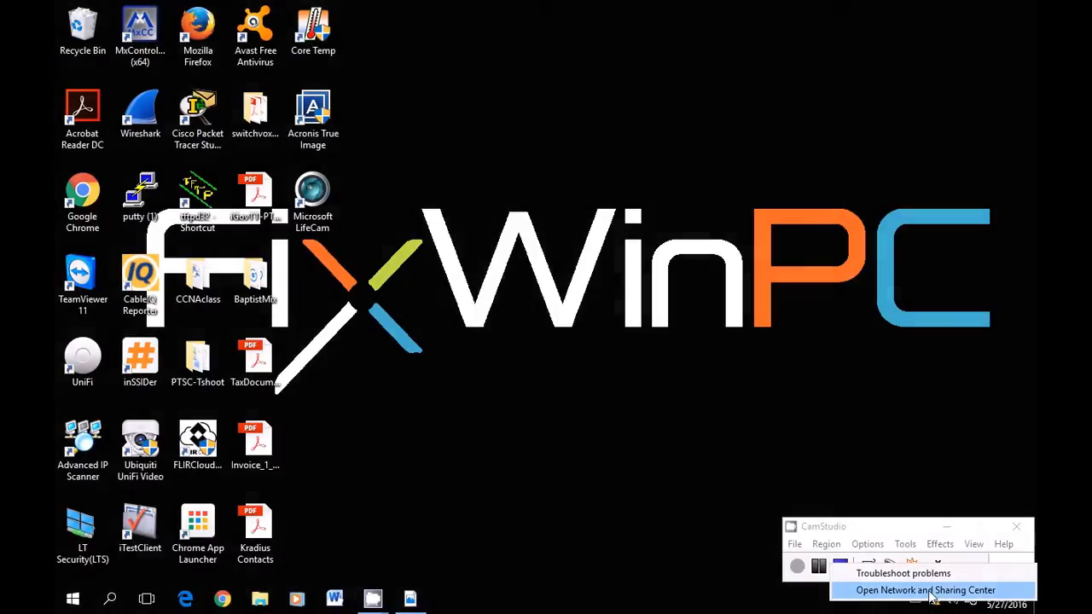
{"action": "left_click", "coordinate": [932, 591]}
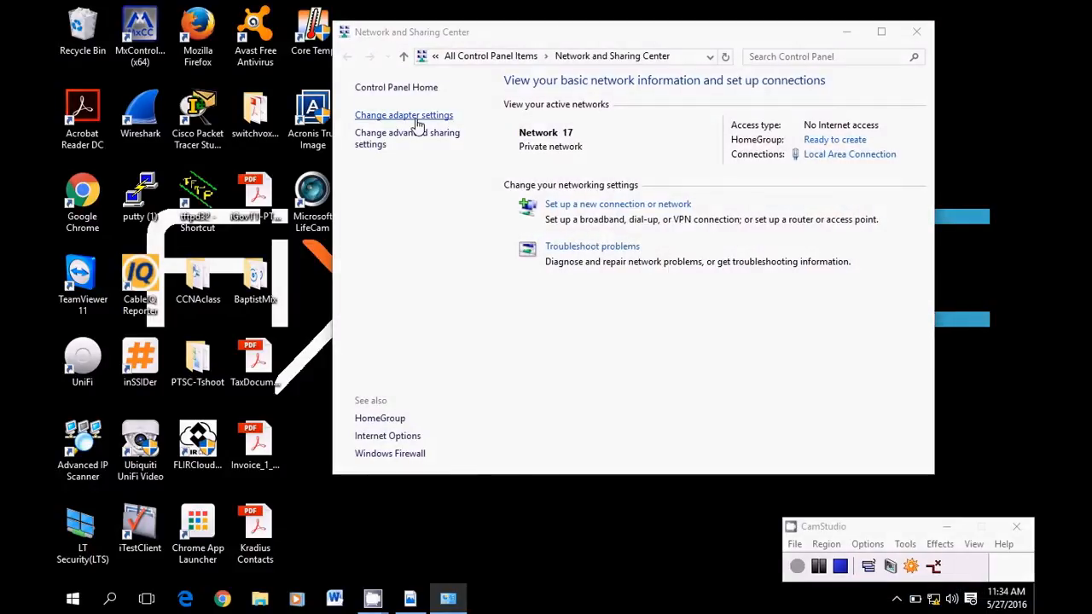
{"action": "left_click", "coordinate": [417, 124]}
{"action": "right_click", "coordinate": [434, 141]}
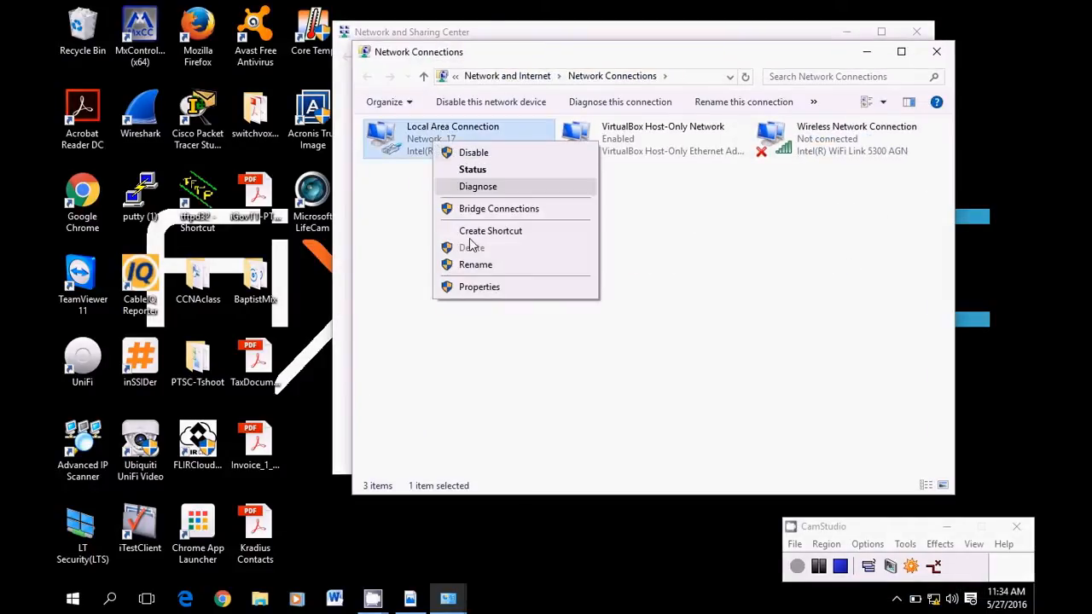
{"action": "left_click", "coordinate": [479, 287]}
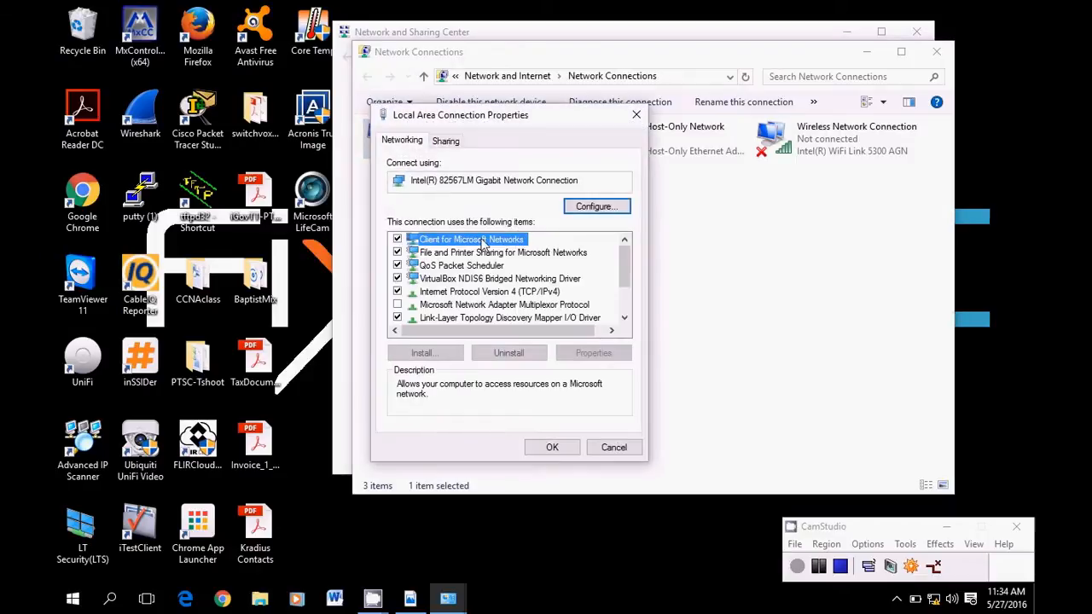
{"action": "left_click", "coordinate": [485, 291]}
{"action": "left_click", "coordinate": [592, 353]}
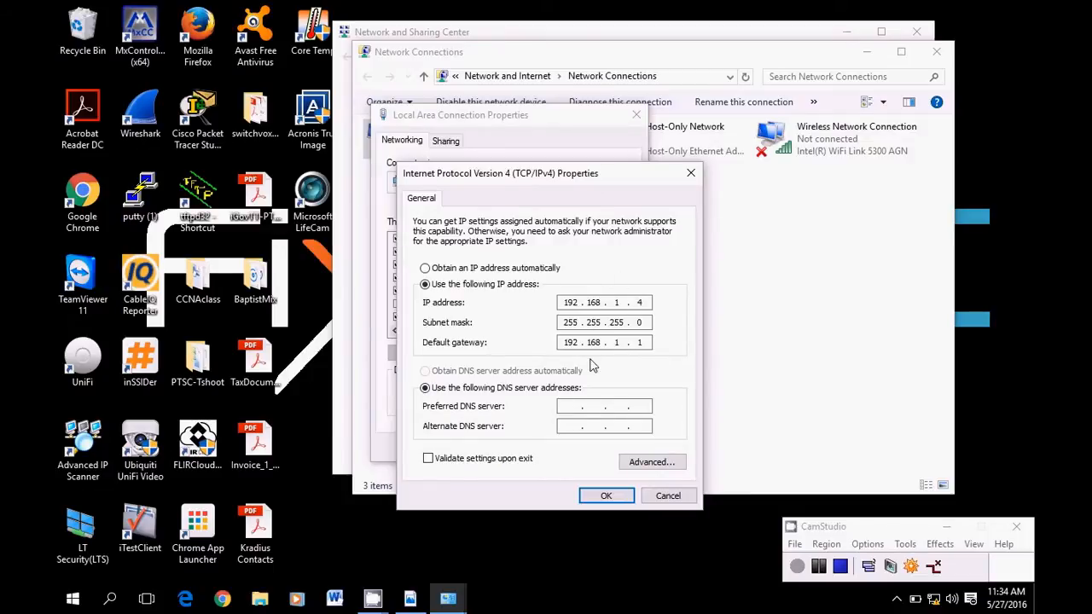
{"action": "left_click", "coordinate": [605, 496]}
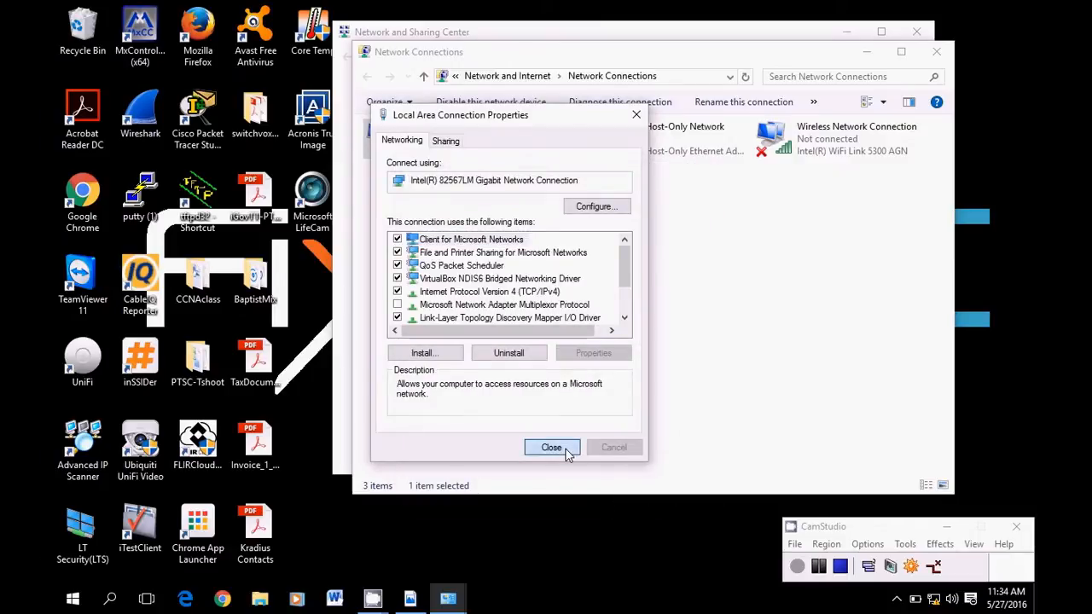
Close the adapter properties, Network Connections and Network and Sharing Center windows
{"action": "left_click", "coordinate": [551, 451]}
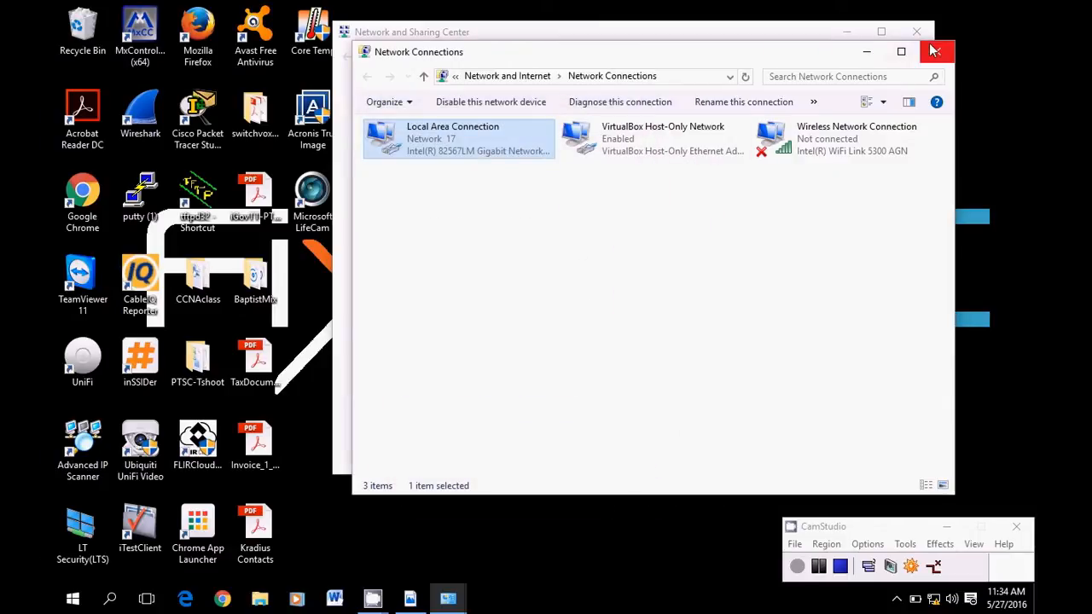
{"action": "left_click", "coordinate": [936, 52]}
{"action": "left_click", "coordinate": [916, 31]}
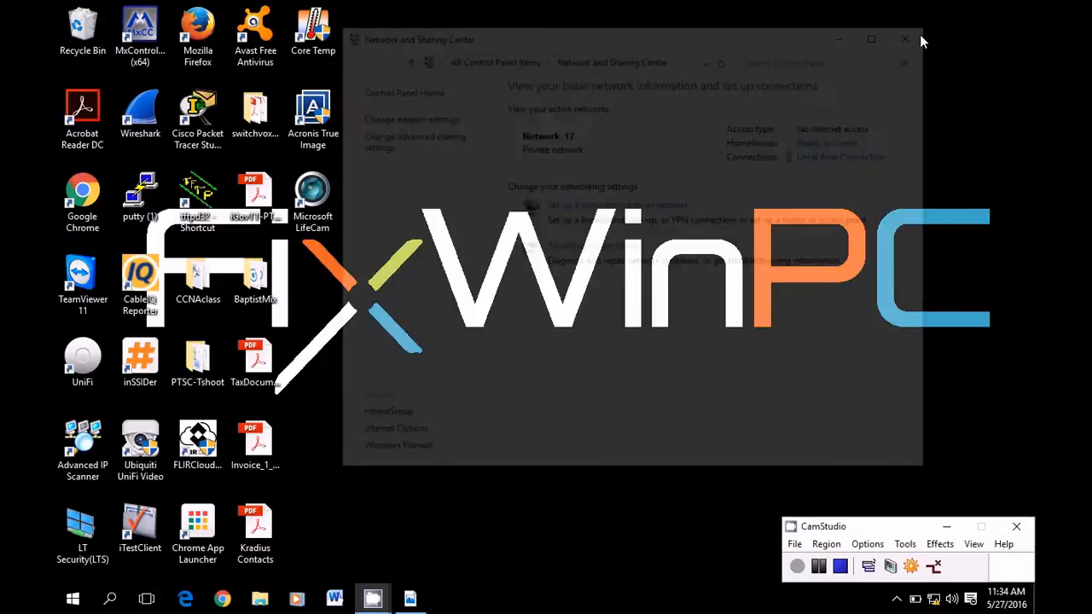
Open Chrome and load the EdgeMAX router page at 192.168.1.1
{"action": "left_click", "coordinate": [222, 599]}
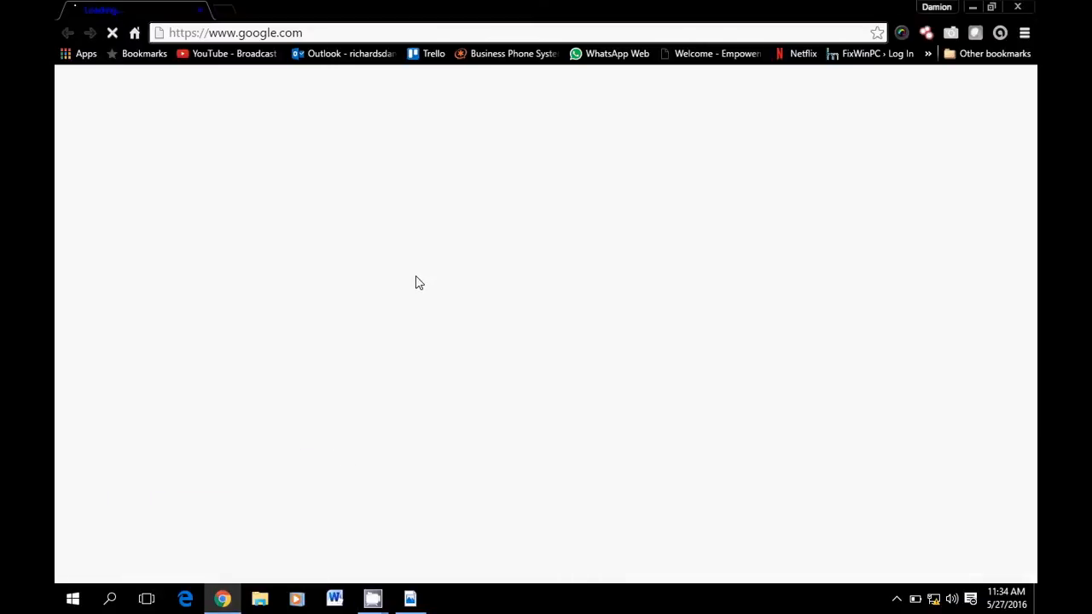
{"action": "left_click", "coordinate": [322, 34]}
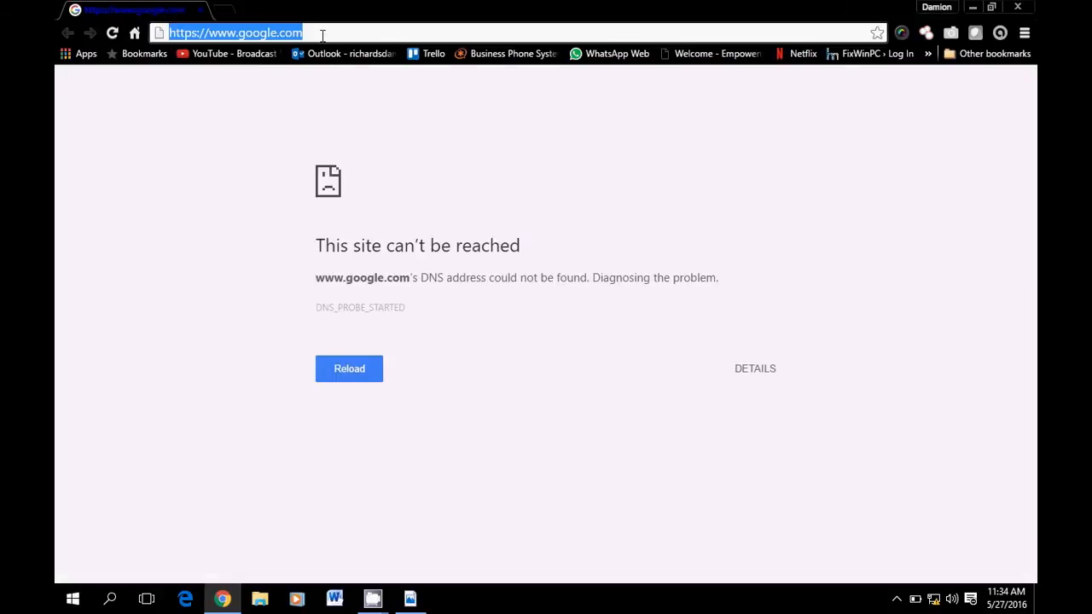
{"action": "type", "text": "192.168.1.1"}
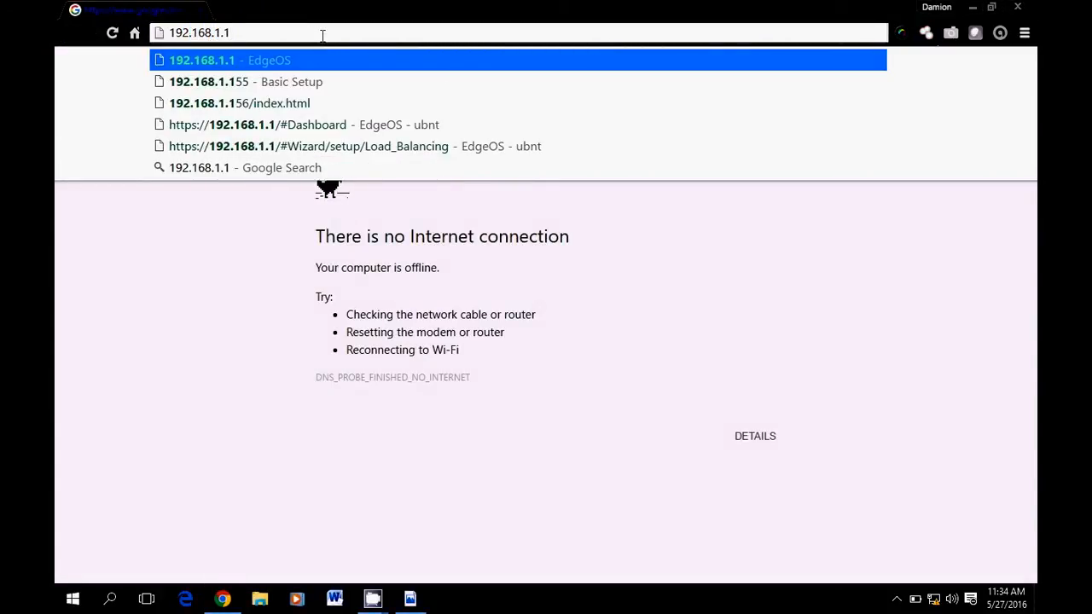
{"action": "key", "text": "Return"}
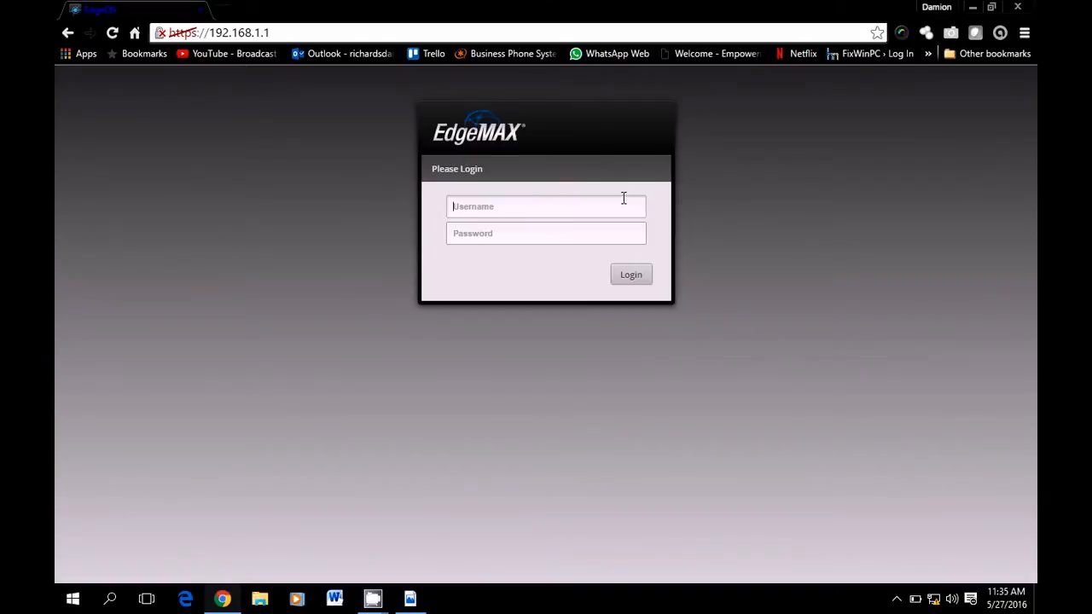
Log in to EdgeOS with the router's username and password
{"action": "type", "text": "ubnt"}
{"action": "key", "text": "Tab"}
{"action": "type", "text": "ubnt"}
{"action": "key", "text": "Return"}
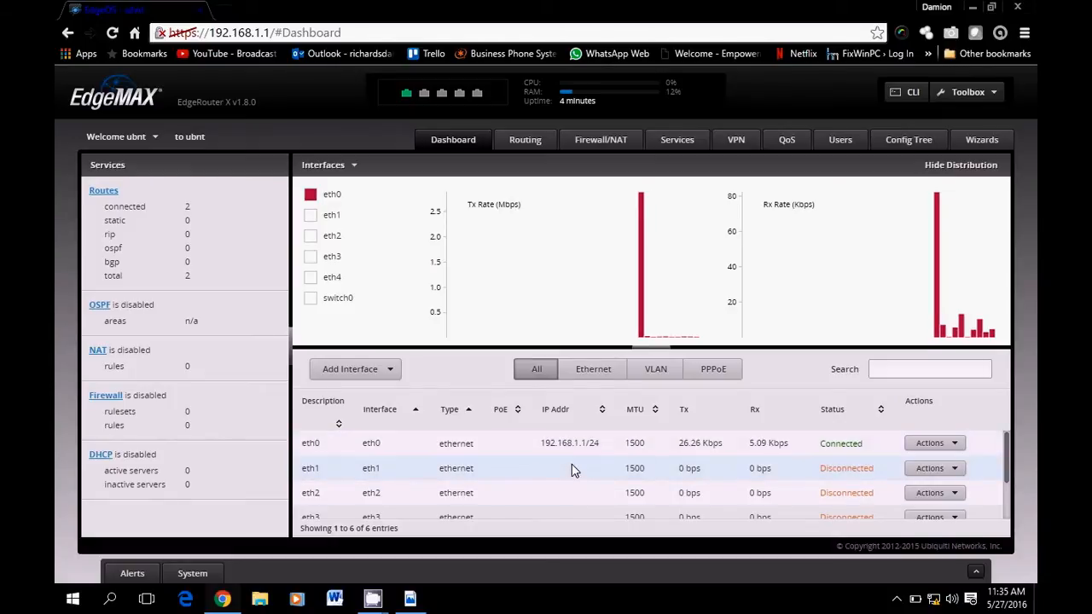
Review the dashboard interface table showing only eth0 up at 192.168.1.1/24, then go to Wizards
{"action": "scroll", "coordinate": [822, 465], "scroll_direction": "down", "scroll_amount": 2}
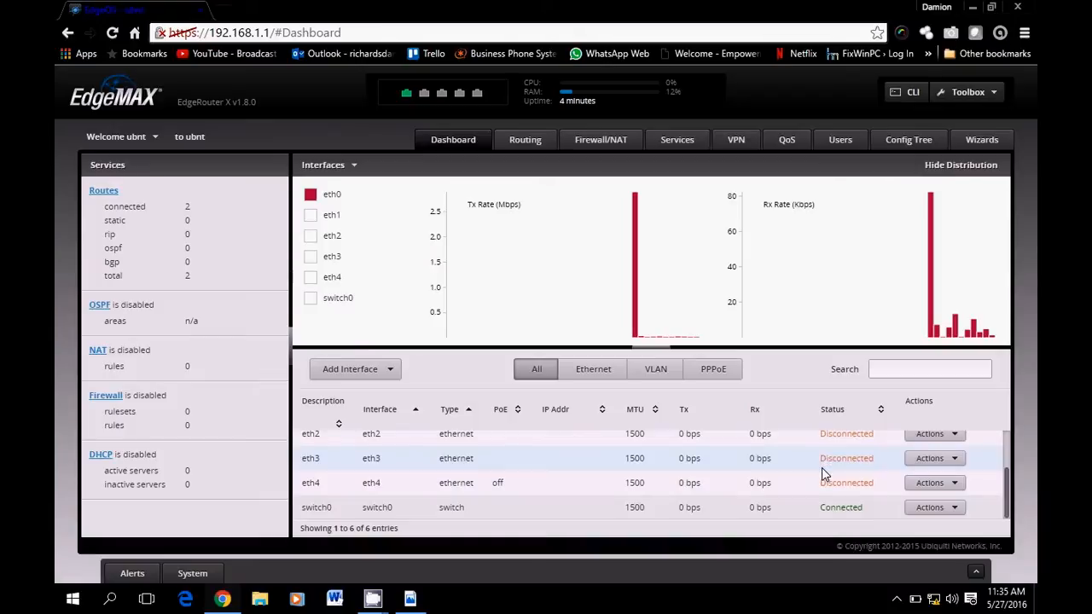
{"action": "scroll", "coordinate": [822, 468], "scroll_direction": "up", "scroll_amount": 2}
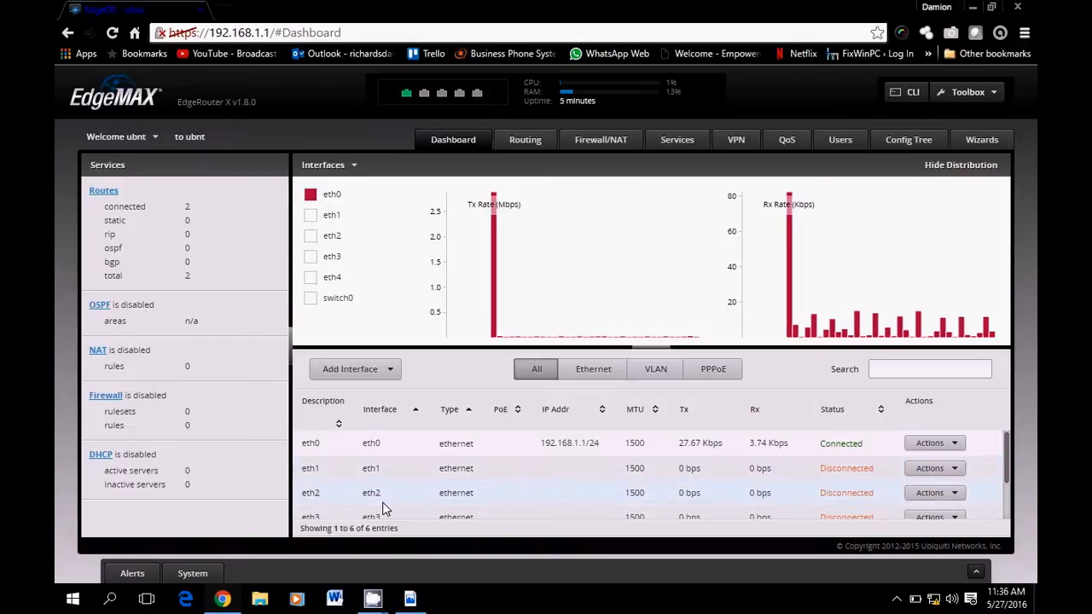
{"action": "scroll", "coordinate": [546, 499], "scroll_direction": "down", "scroll_amount": 2}
{"action": "scroll", "coordinate": [529, 487], "scroll_direction": "up", "scroll_amount": 1}
{"action": "scroll", "coordinate": [527, 484], "scroll_direction": "up", "scroll_amount": 1}
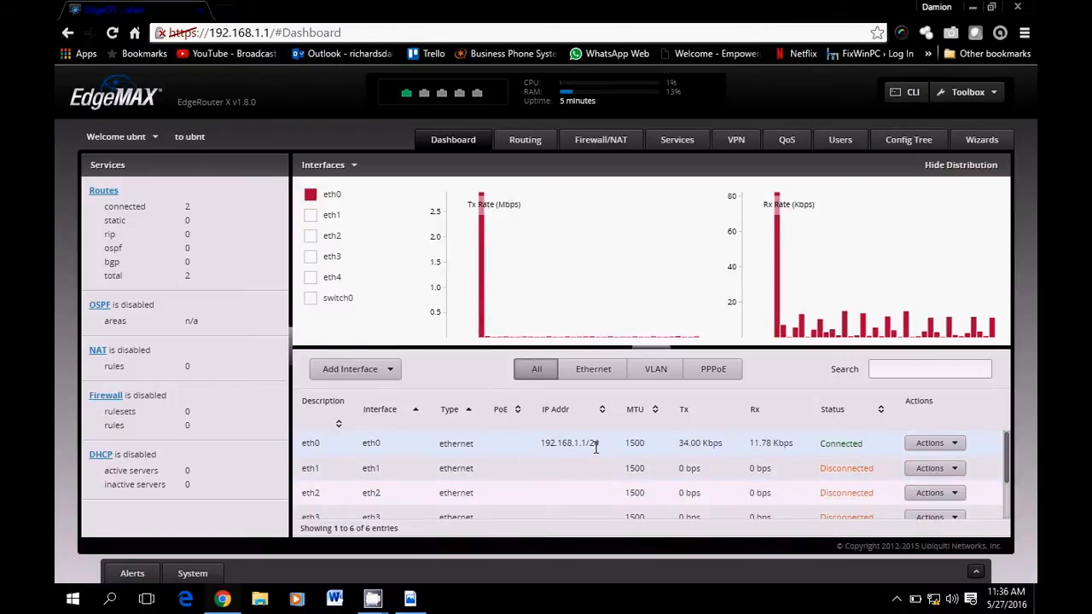
{"action": "scroll", "coordinate": [595, 452], "scroll_direction": "down", "scroll_amount": 2}
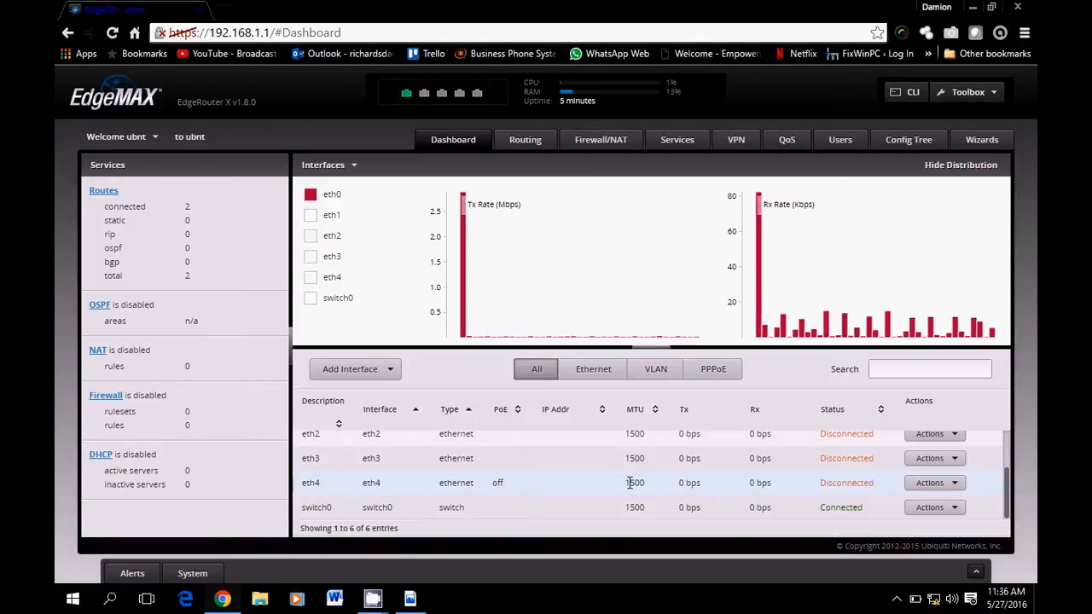
{"action": "scroll", "coordinate": [583, 481], "scroll_direction": "up", "scroll_amount": 2}
{"action": "scroll", "coordinate": [549, 501], "scroll_direction": "down", "scroll_amount": 2}
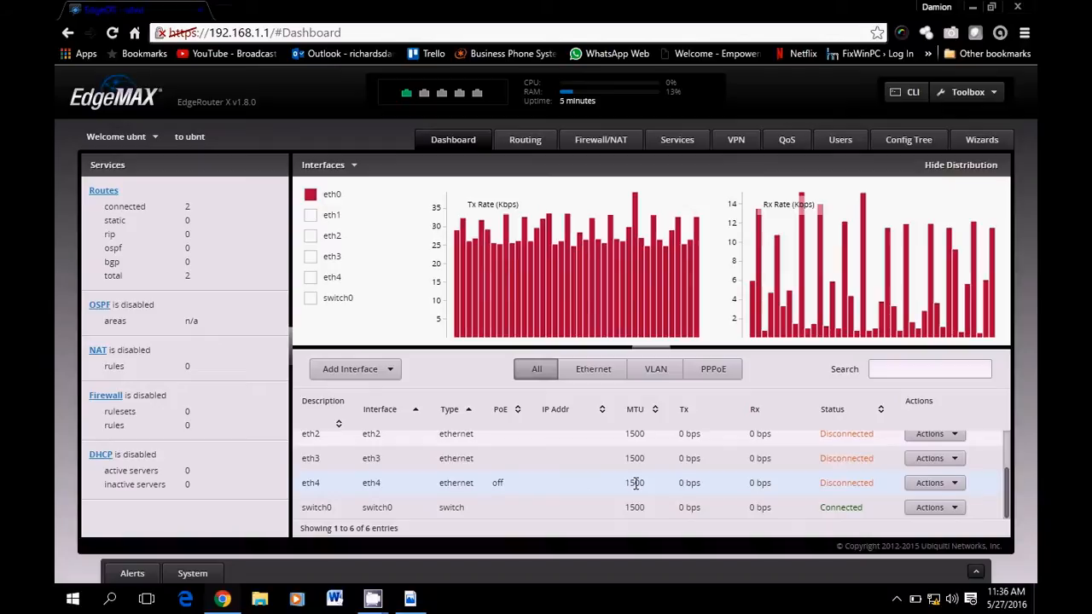
{"action": "scroll", "coordinate": [631, 487], "scroll_direction": "up", "scroll_amount": 1}
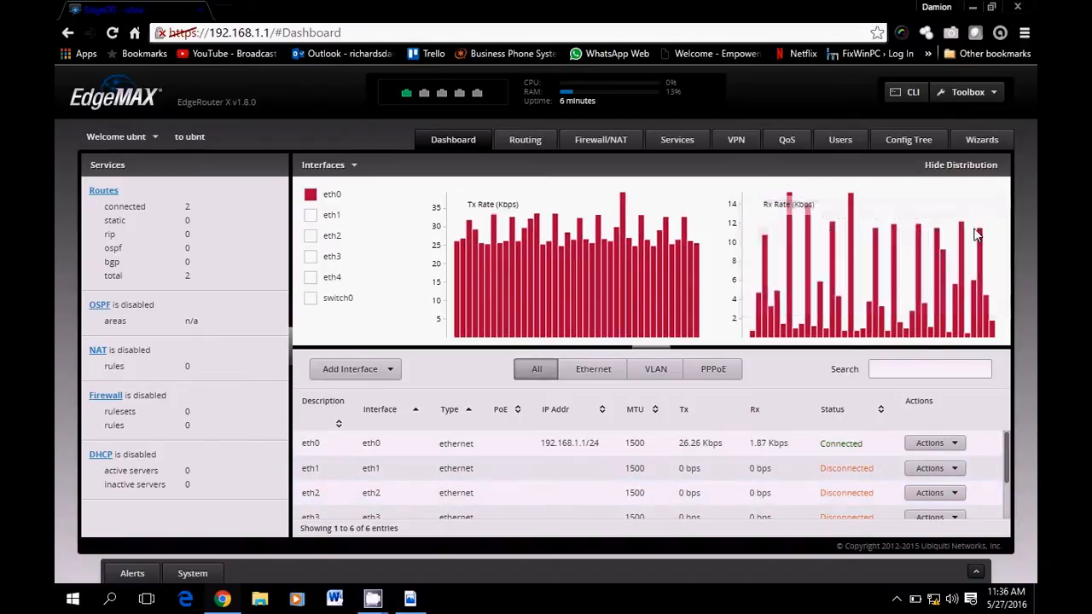
{"action": "left_click", "coordinate": [982, 142]}
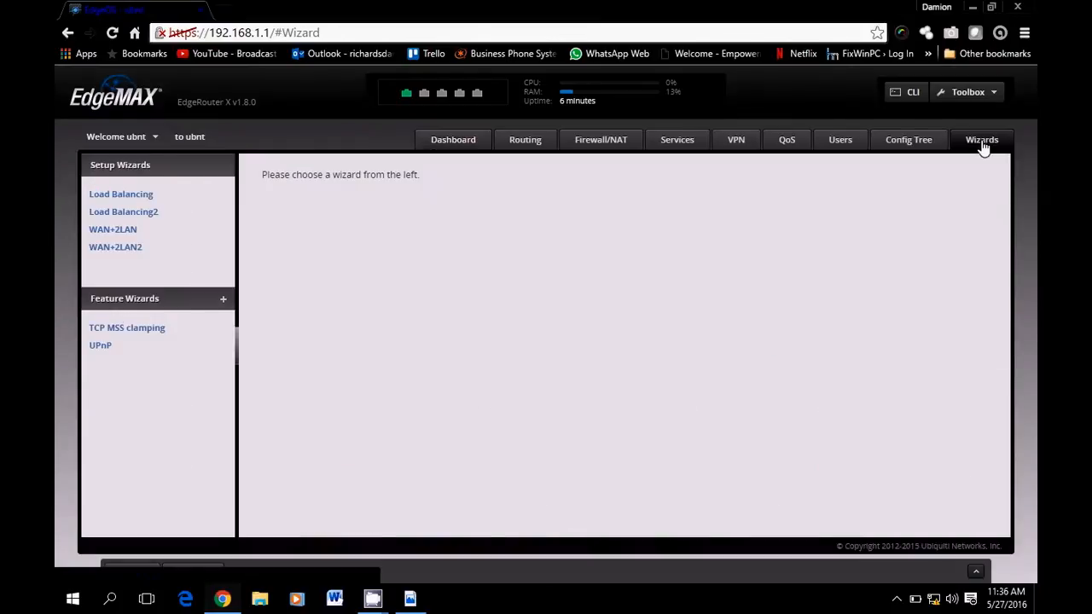
Start the Load Balancing wizard and set eth0 to DHCP after trying Static IP and PPPoE
{"action": "left_click", "coordinate": [117, 195]}
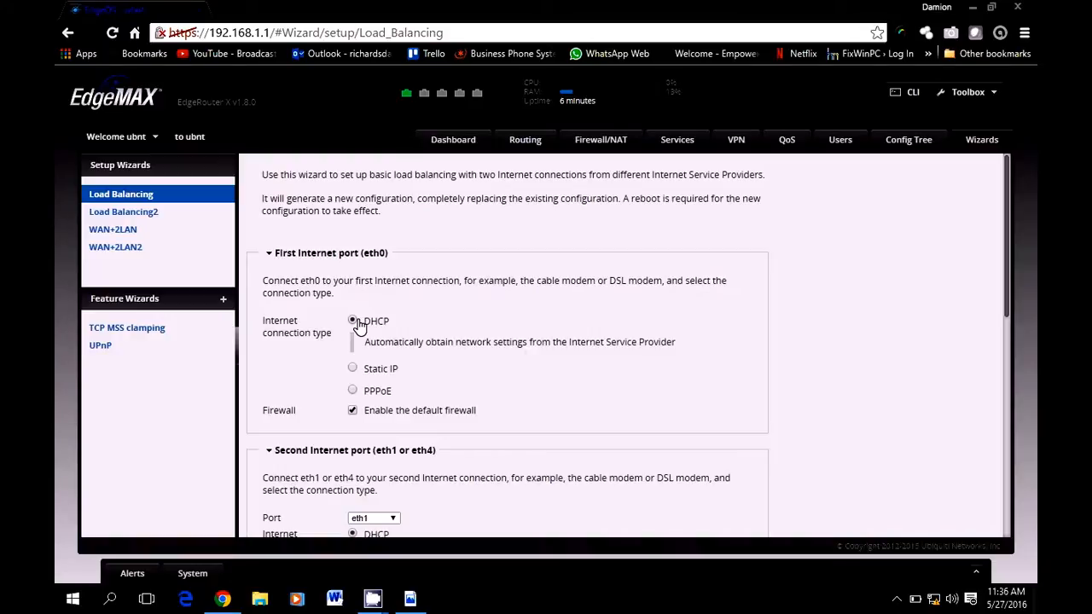
{"action": "scroll", "coordinate": [546, 322], "scroll_direction": "down", "scroll_amount": 3}
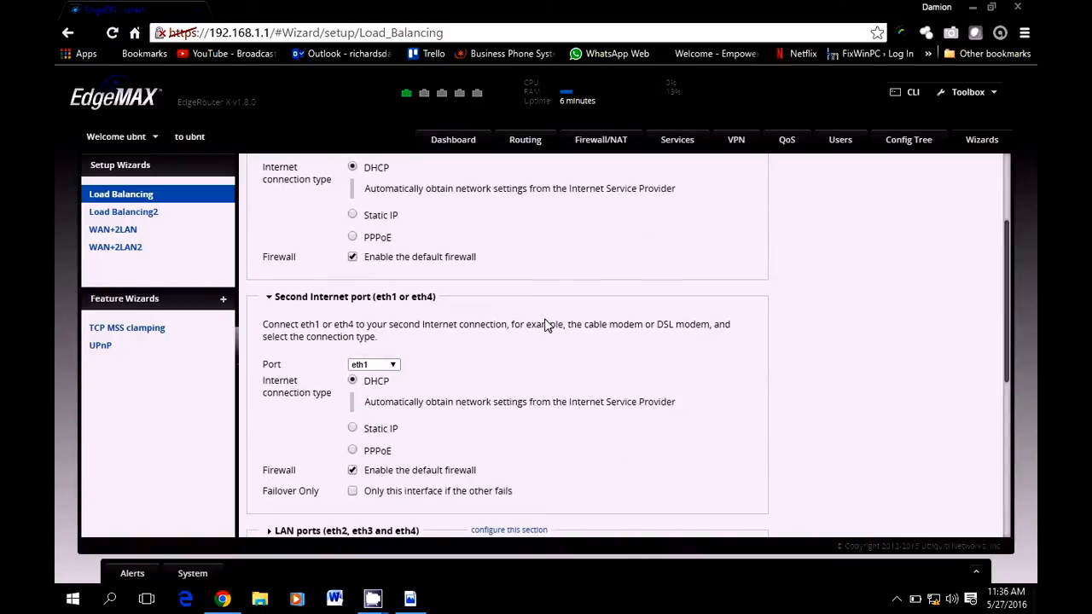
{"action": "scroll", "coordinate": [545, 320], "scroll_direction": "up", "scroll_amount": 3}
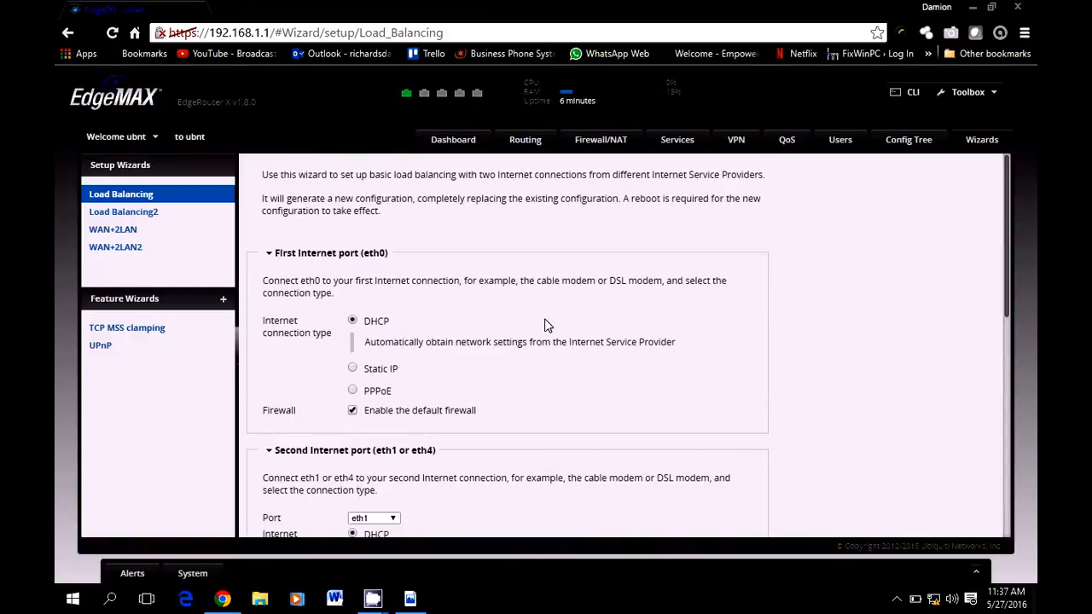
{"action": "left_click", "coordinate": [353, 370]}
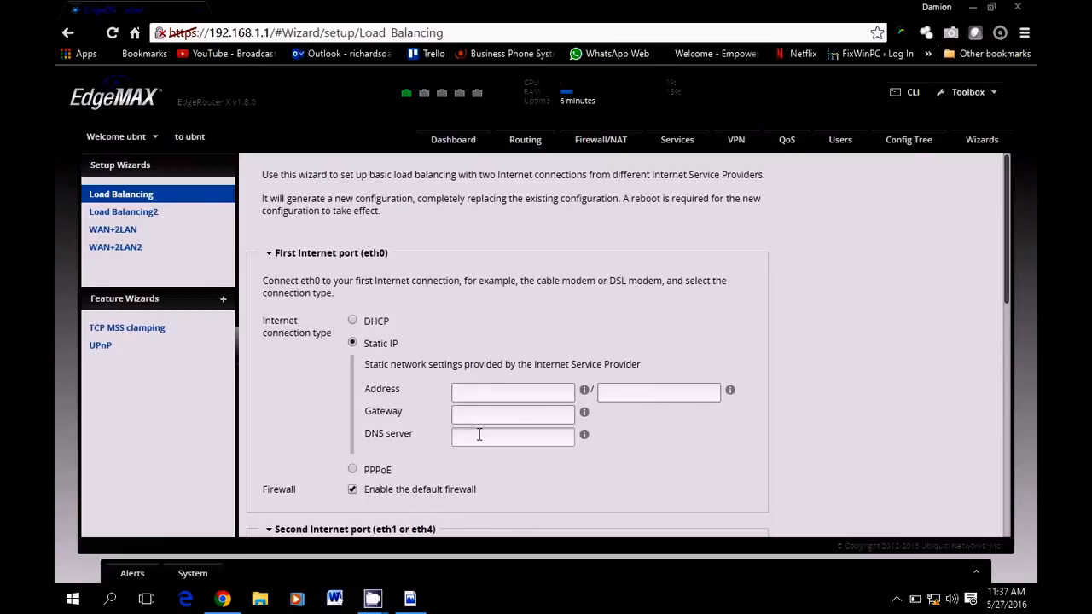
{"action": "left_click", "coordinate": [352, 470]}
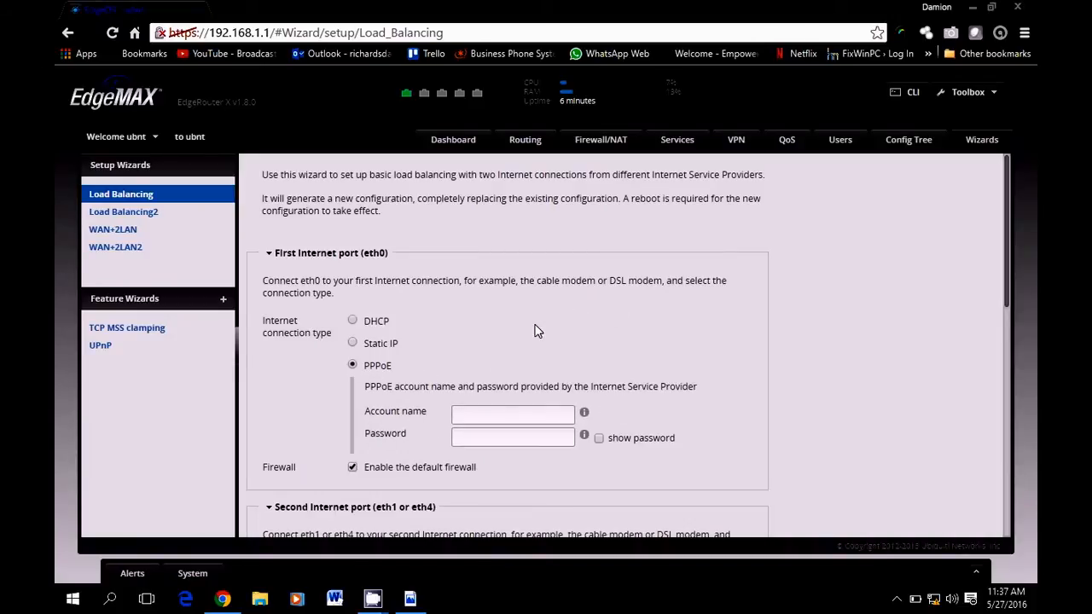
{"action": "left_click", "coordinate": [352, 322]}
{"action": "scroll", "coordinate": [449, 332], "scroll_direction": "down", "scroll_amount": 3}
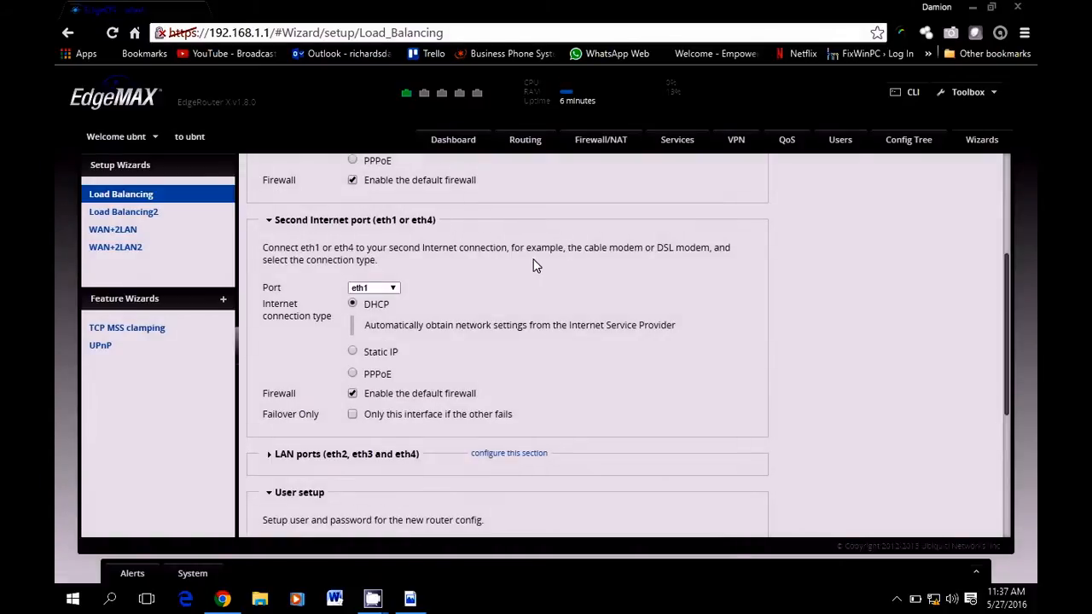
{"action": "scroll", "coordinate": [532, 266], "scroll_direction": "up", "scroll_amount": 2}
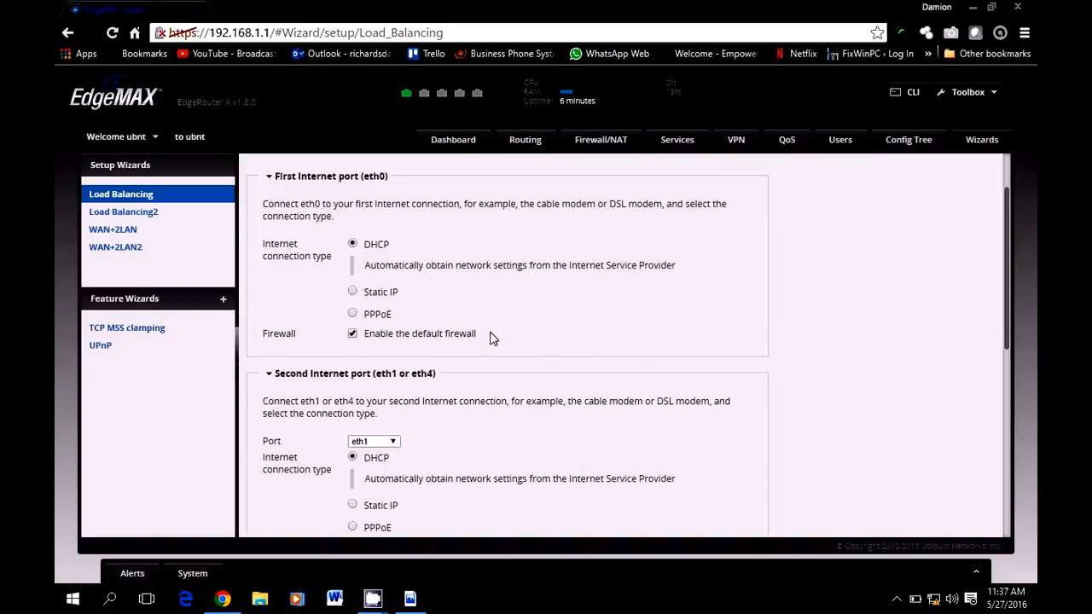
Make eth4 the failover-only second Internet port, then bring up the DualWan.pdf diagram
{"action": "scroll", "coordinate": [490, 339], "scroll_direction": "down", "scroll_amount": 2}
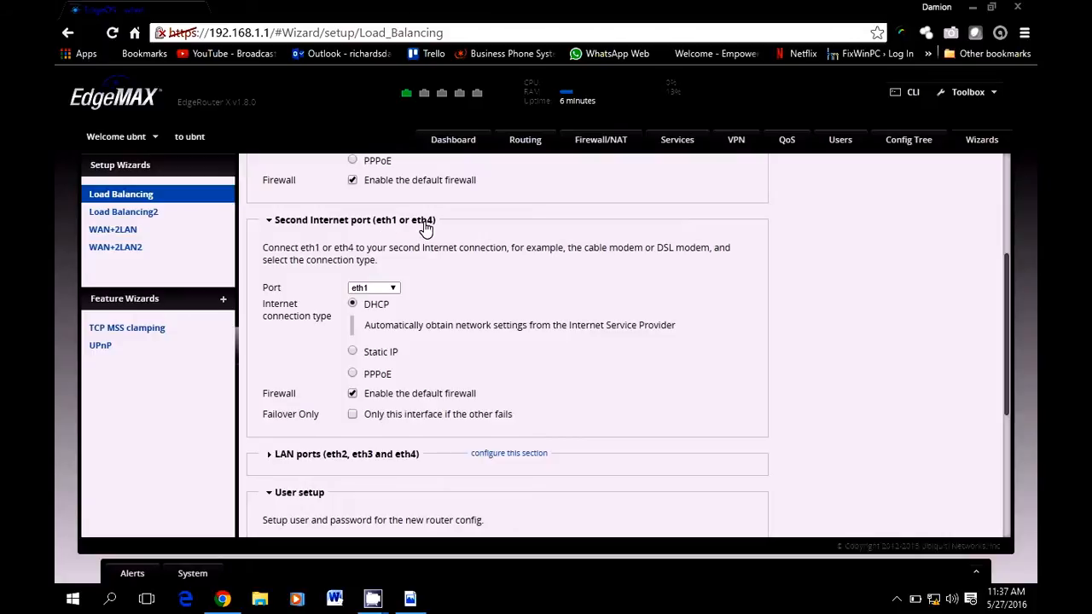
{"action": "left_click", "coordinate": [389, 288]}
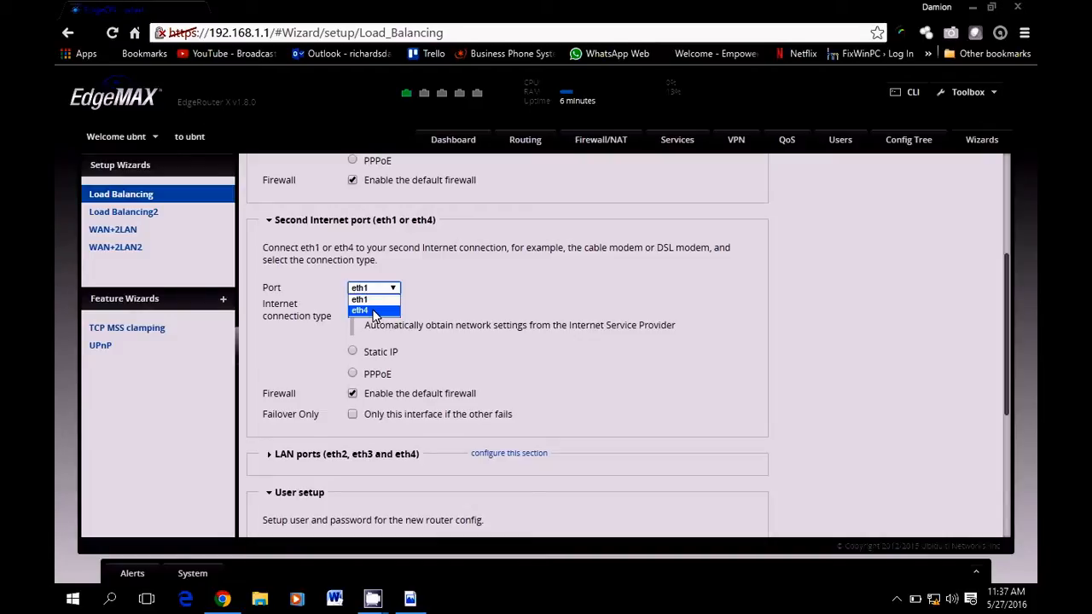
{"action": "left_click", "coordinate": [375, 313]}
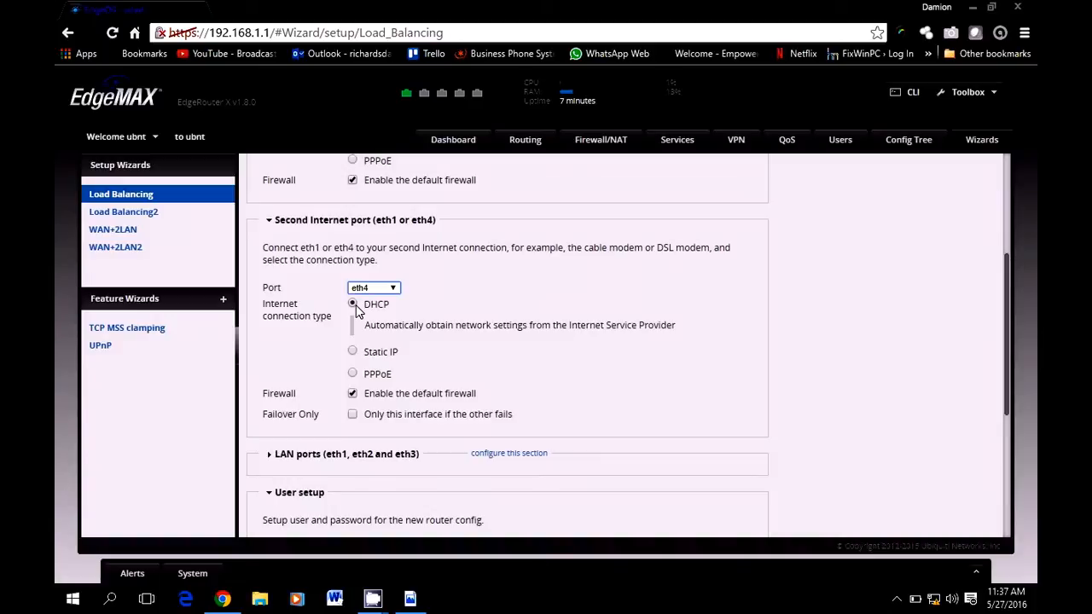
{"action": "left_click", "coordinate": [353, 416]}
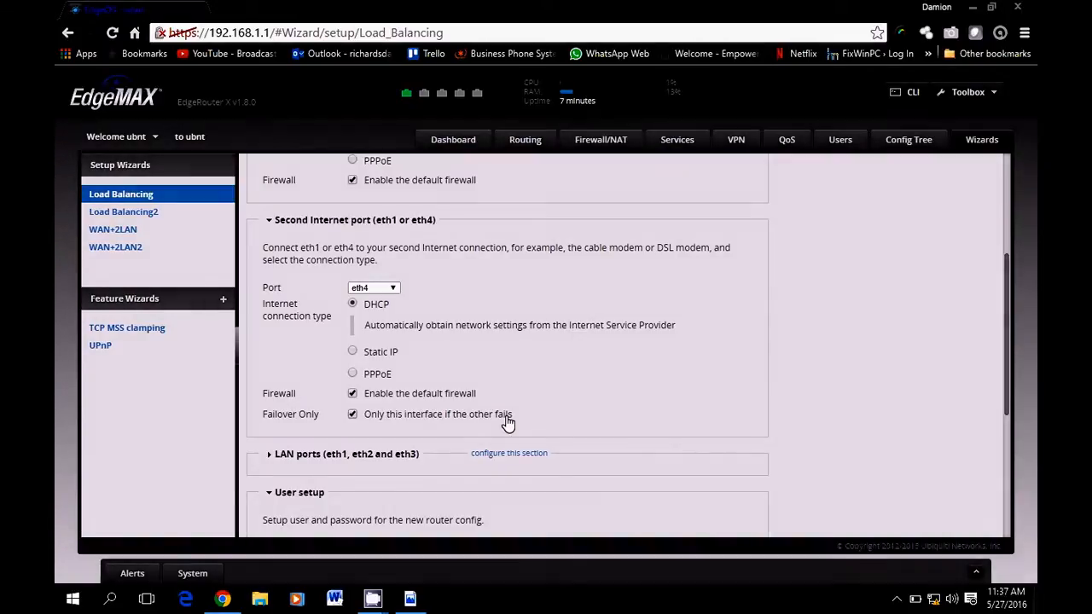
{"action": "left_click", "coordinate": [411, 600]}
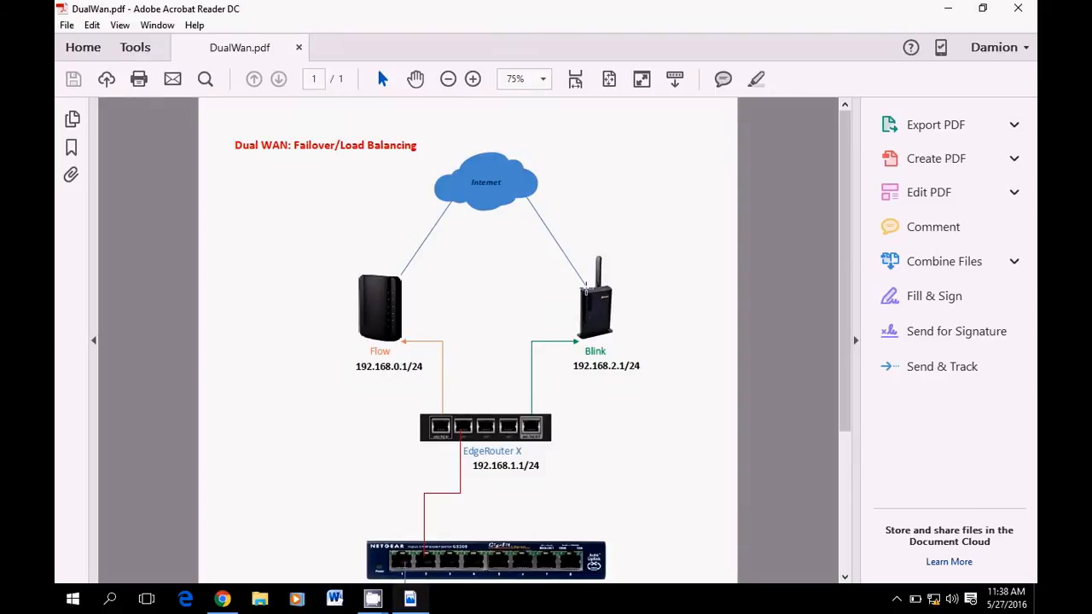
Expand LAN ports (192.168.1.1 / 255.255.255.0, DHCP server on), checking the address against the diagram
{"action": "left_click", "coordinate": [948, 8]}
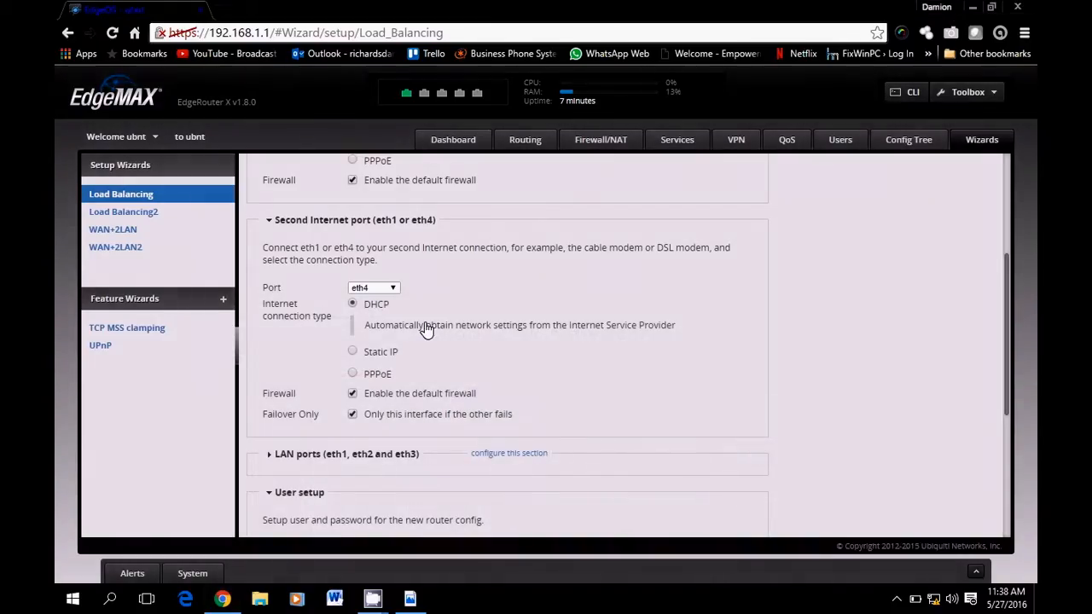
{"action": "scroll", "coordinate": [429, 333], "scroll_direction": "down", "scroll_amount": 2}
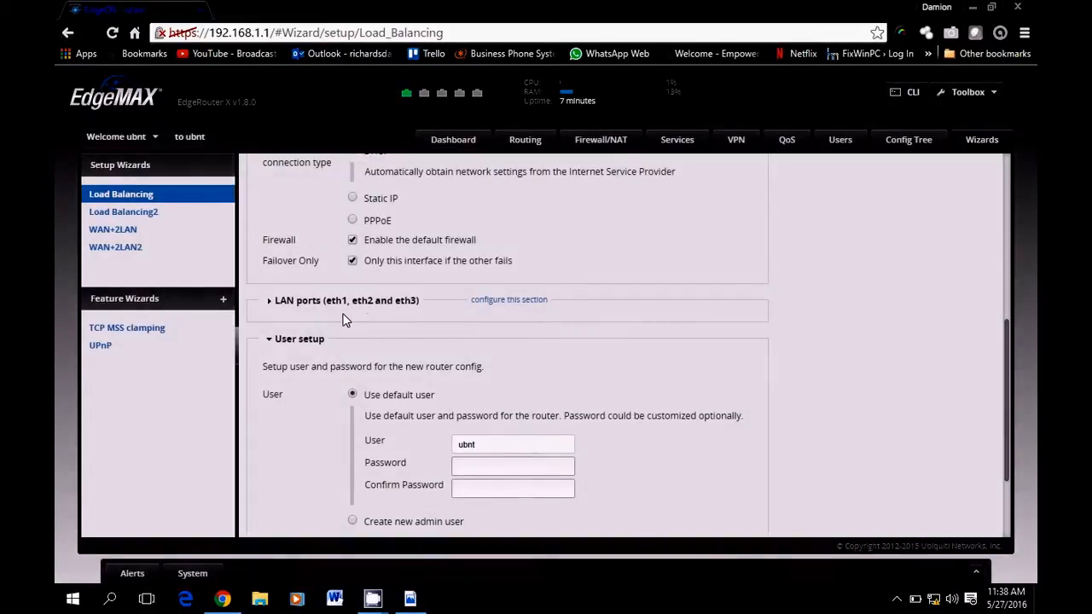
{"action": "left_click", "coordinate": [485, 302]}
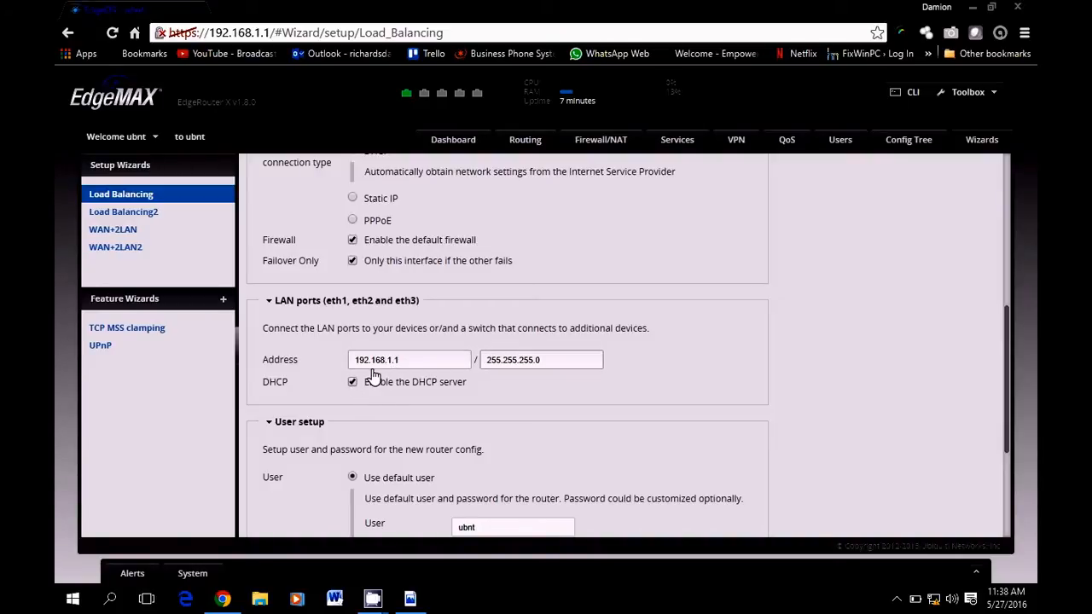
{"action": "scroll", "coordinate": [518, 317], "scroll_direction": "down", "scroll_amount": 2}
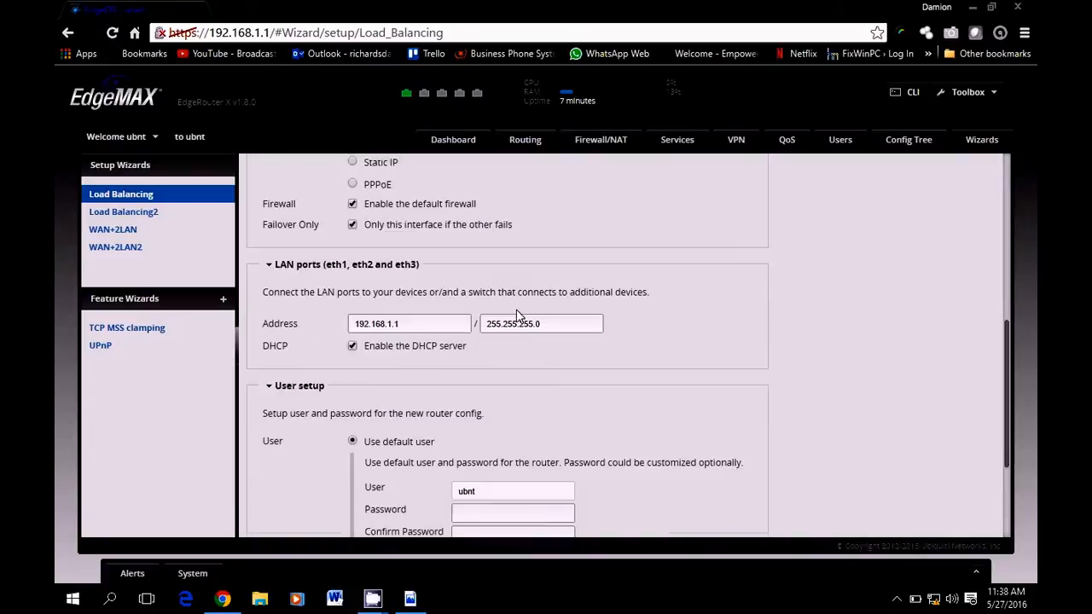
{"action": "scroll", "coordinate": [517, 317], "scroll_direction": "down", "scroll_amount": 1}
{"action": "scroll", "coordinate": [516, 317], "scroll_direction": "up", "scroll_amount": 2}
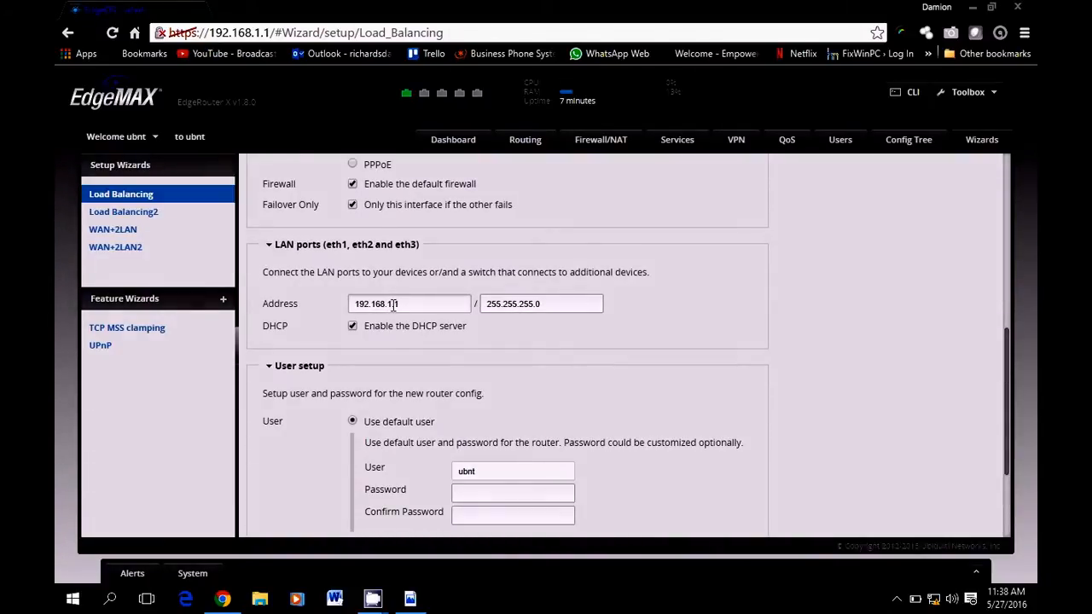
{"action": "scroll", "coordinate": [575, 366], "scroll_direction": "up", "scroll_amount": 4}
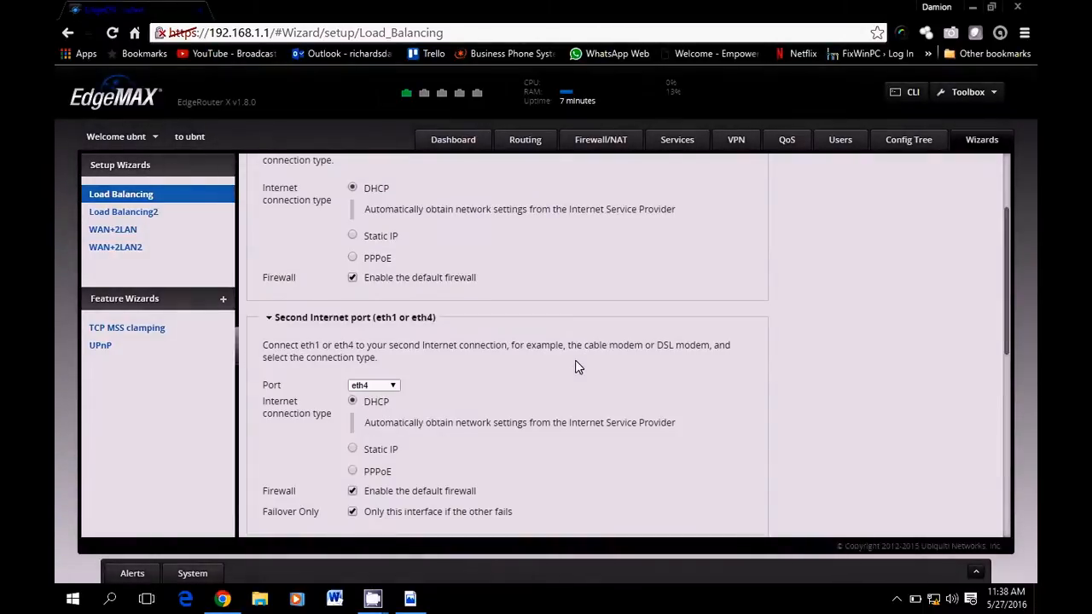
{"action": "left_click", "coordinate": [410, 599]}
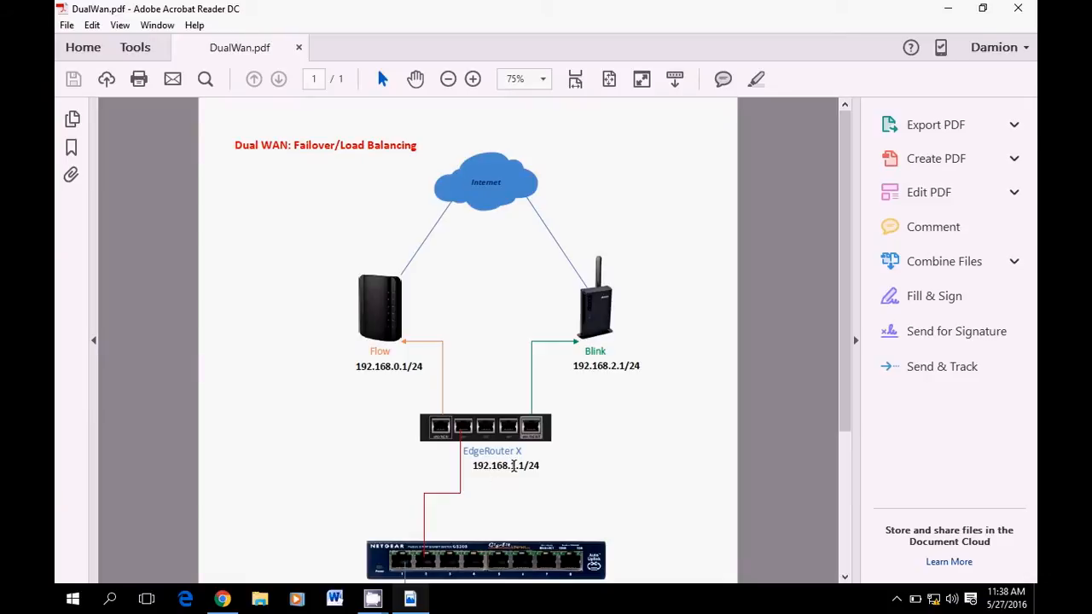
{"action": "left_click", "coordinate": [947, 10]}
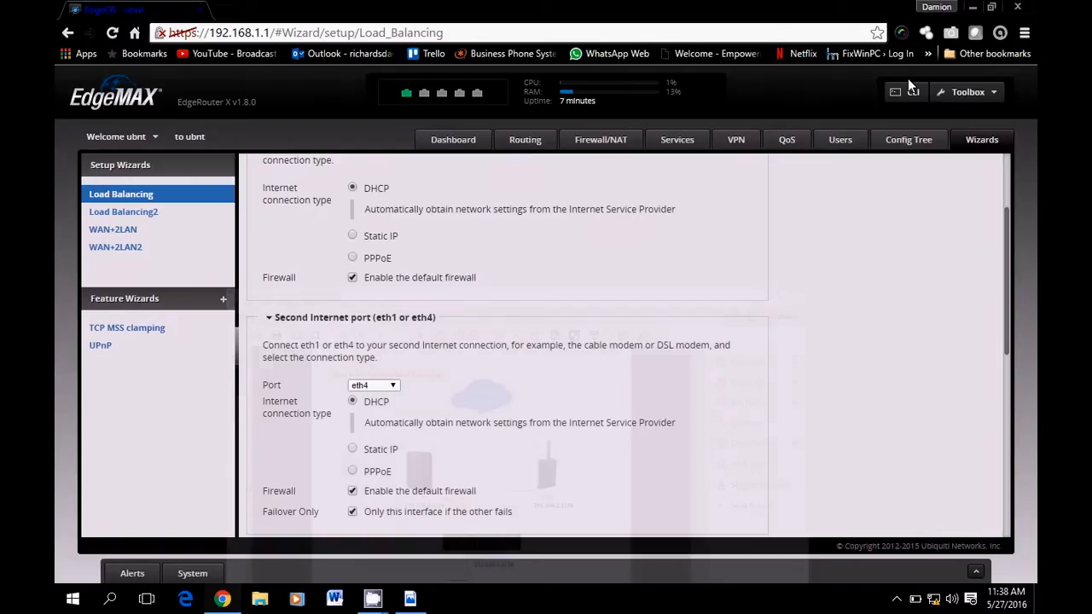
Enter and confirm the default user's password, then enable LAN-to-LAN exclusion
{"action": "scroll", "coordinate": [406, 421], "scroll_direction": "down", "scroll_amount": 5}
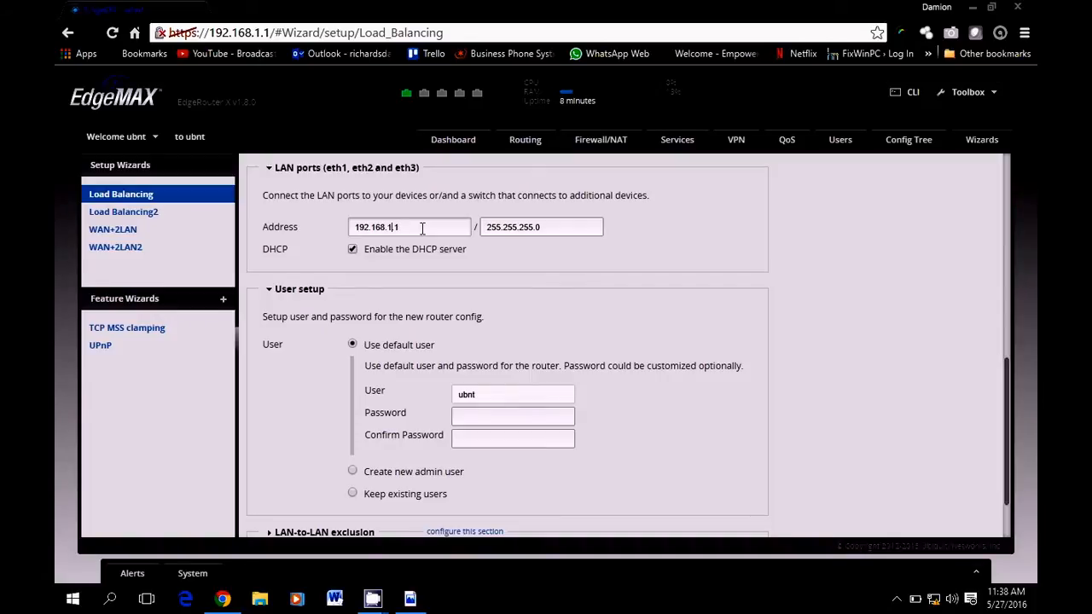
{"action": "scroll", "coordinate": [463, 247], "scroll_direction": "down", "scroll_amount": 1}
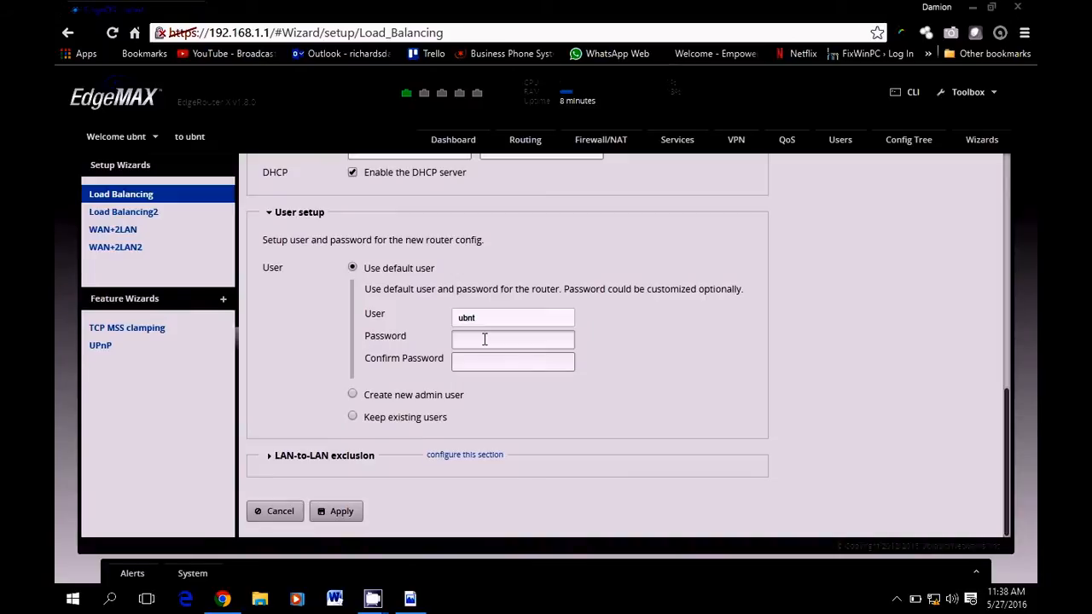
{"action": "key", "text": "Tab"}
{"action": "type", "text": "u"}
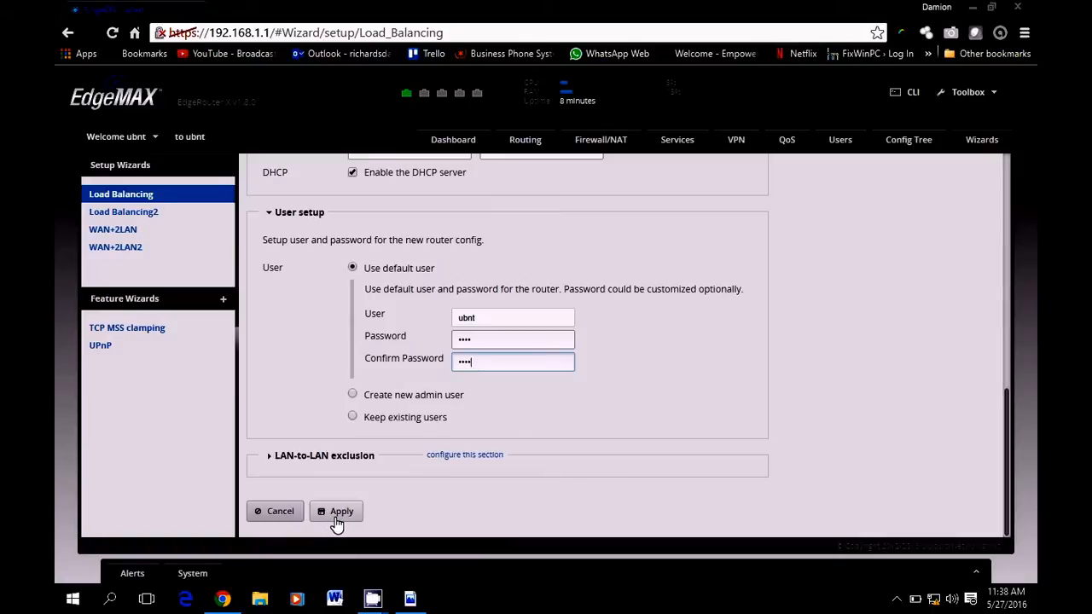
{"action": "left_click", "coordinate": [461, 464]}
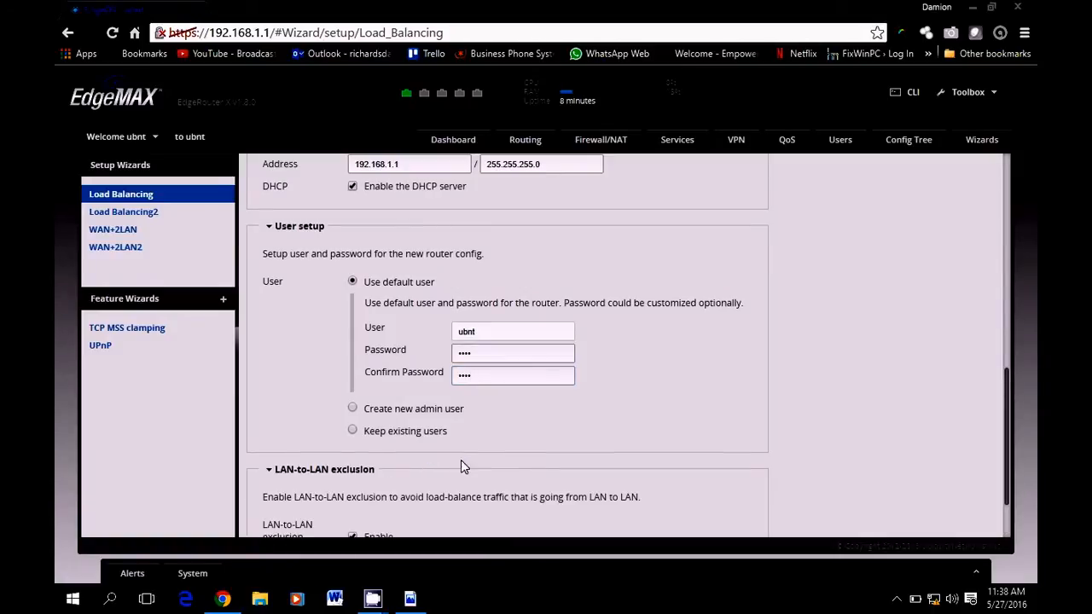
{"action": "scroll", "coordinate": [480, 458], "scroll_direction": "down", "scroll_amount": 1}
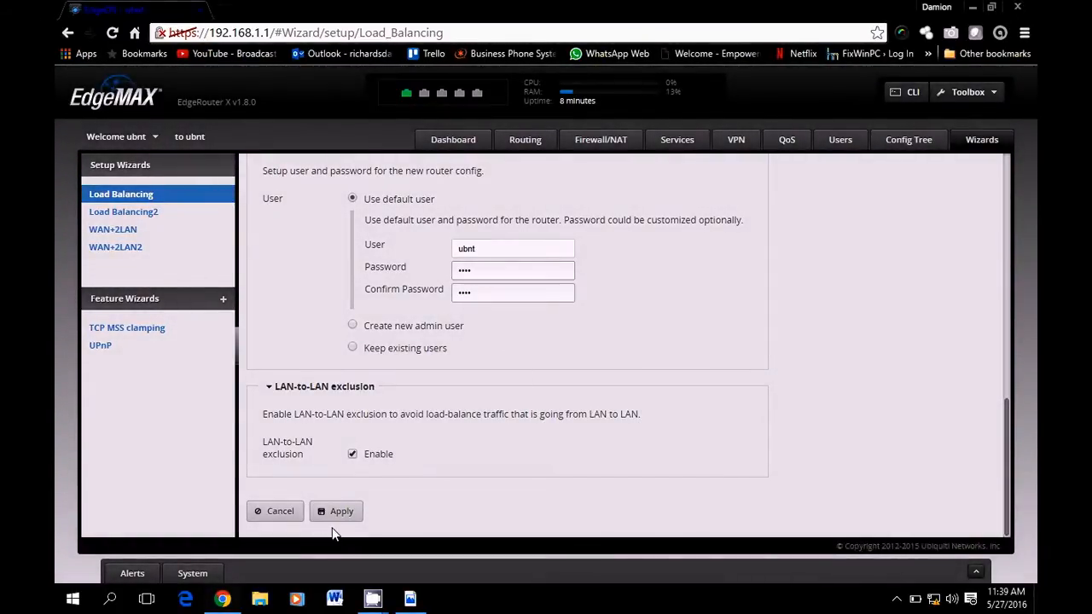
Apply the Load Balancing wizard settings, then view the DualWan.pdf diagram
{"action": "left_click", "coordinate": [342, 513]}
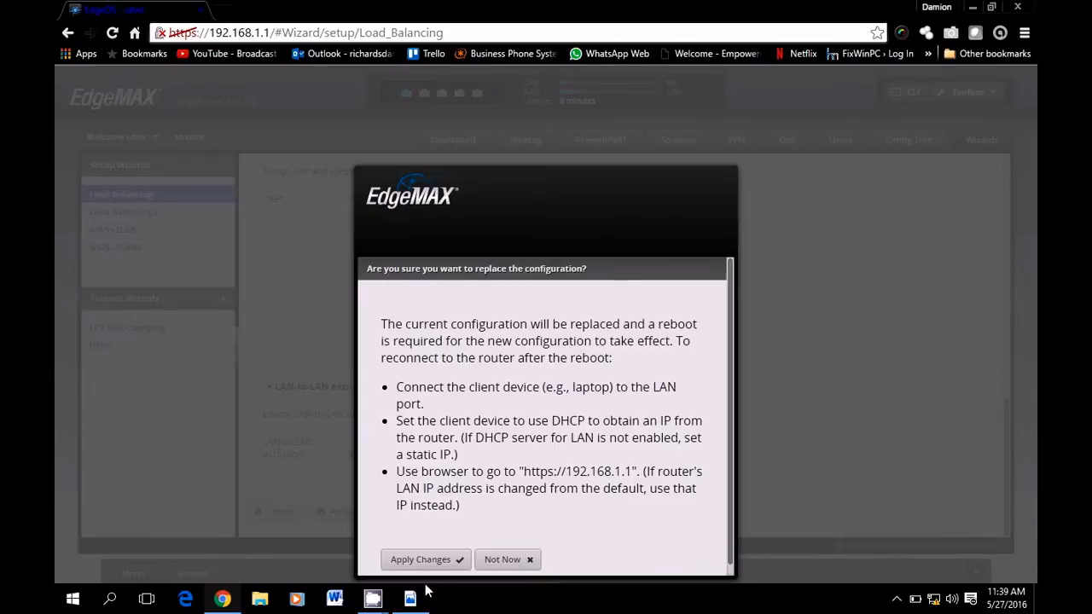
{"action": "left_click", "coordinate": [413, 601]}
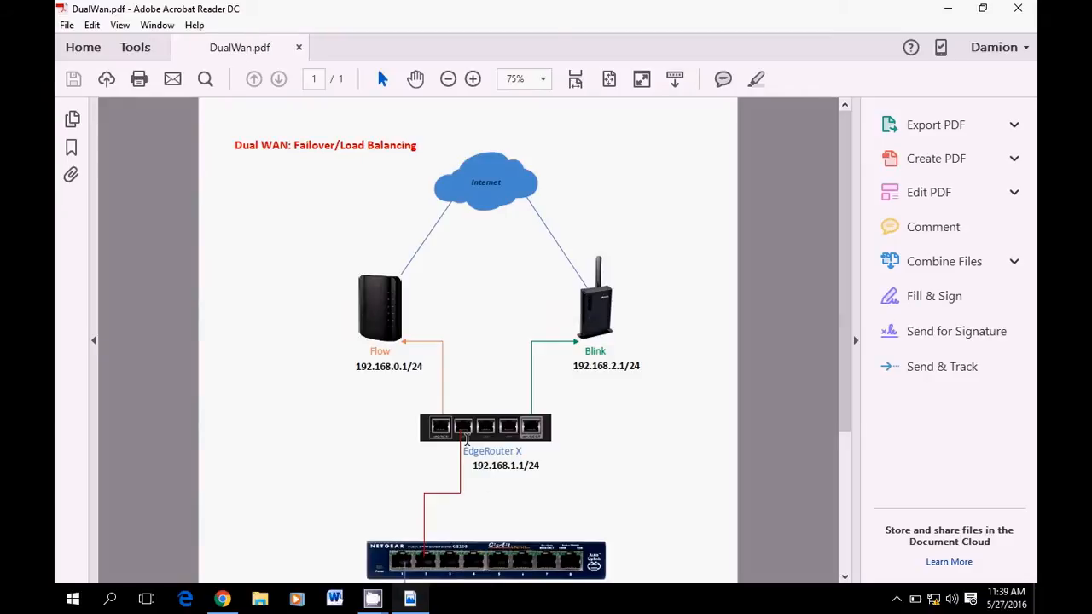
Minimize the diagram to return to EdgeOS's replace-configuration confirmation
{"action": "left_click", "coordinate": [947, 10]}
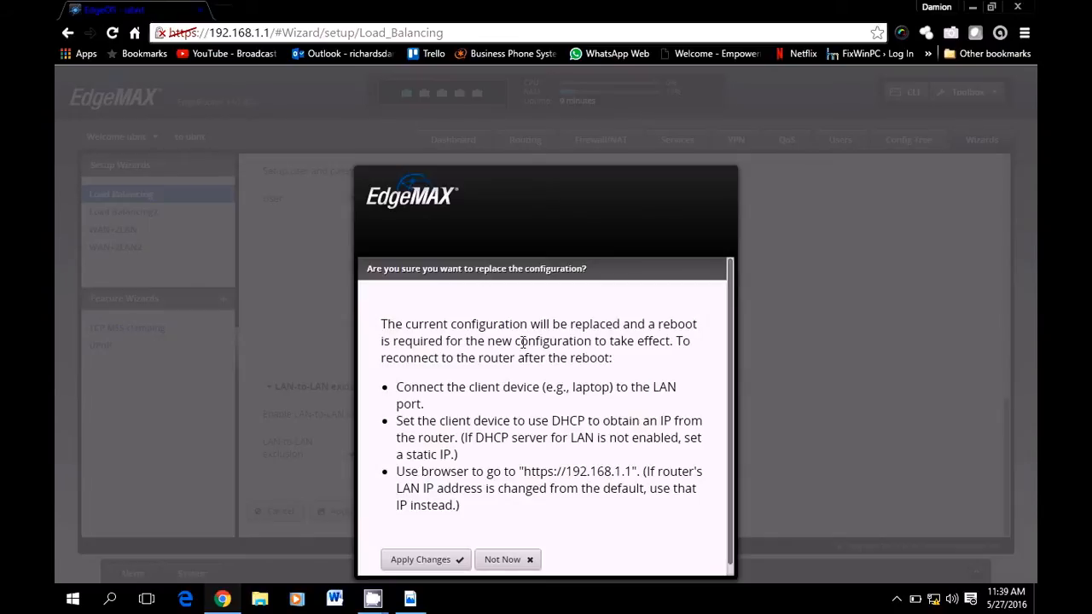
Apply the new router configuration and confirm rebooting the router to load it
{"action": "scroll", "coordinate": [531, 345], "scroll_direction": "down", "scroll_amount": 1}
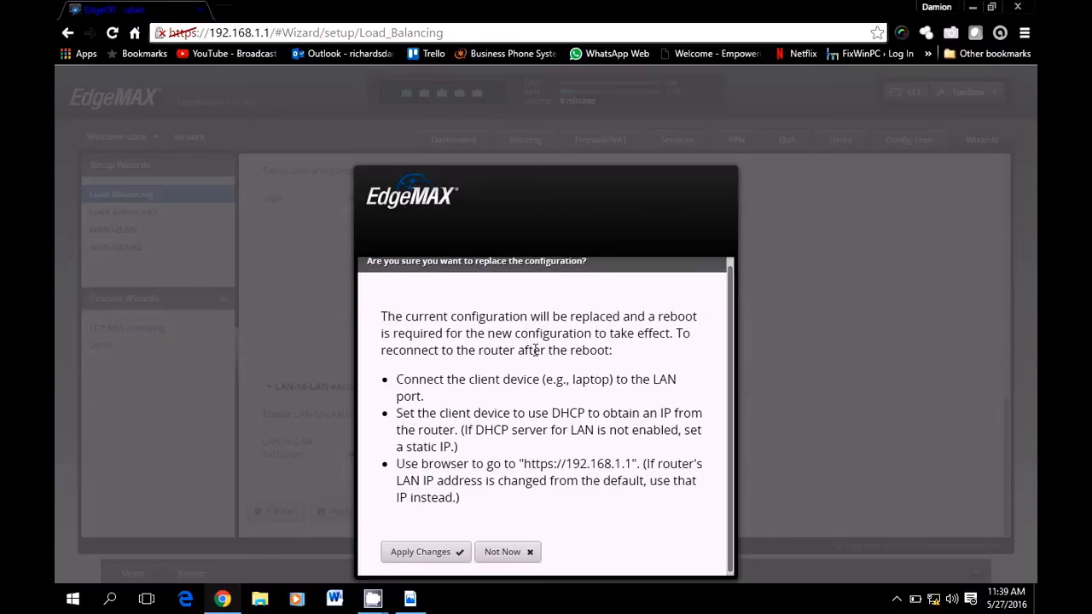
{"action": "left_click", "coordinate": [427, 550]}
{"action": "scroll", "coordinate": [491, 529], "scroll_direction": "down", "scroll_amount": 1}
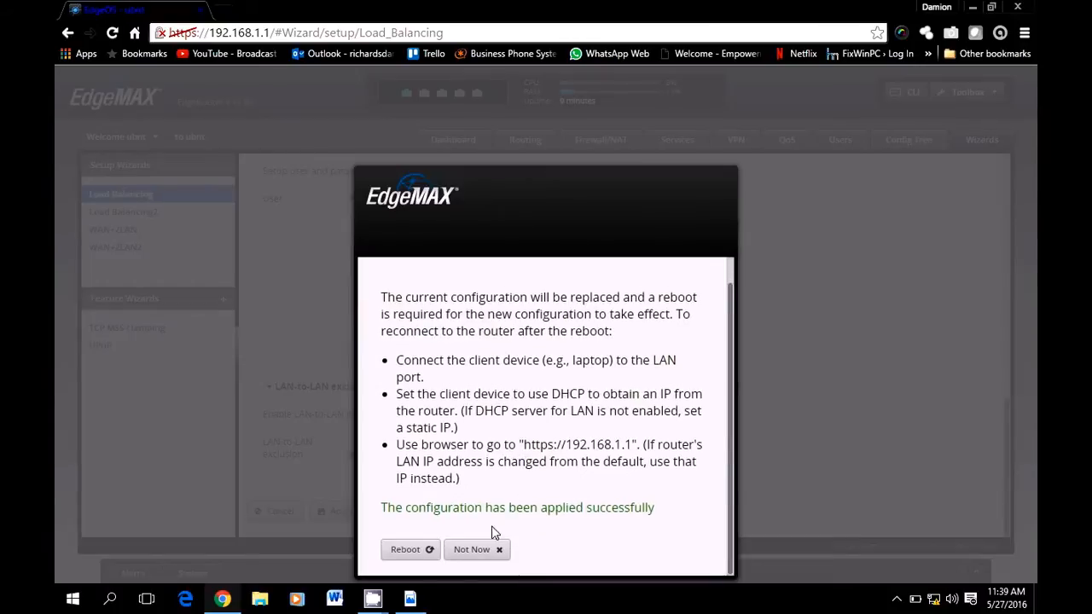
{"action": "left_click", "coordinate": [408, 551]}
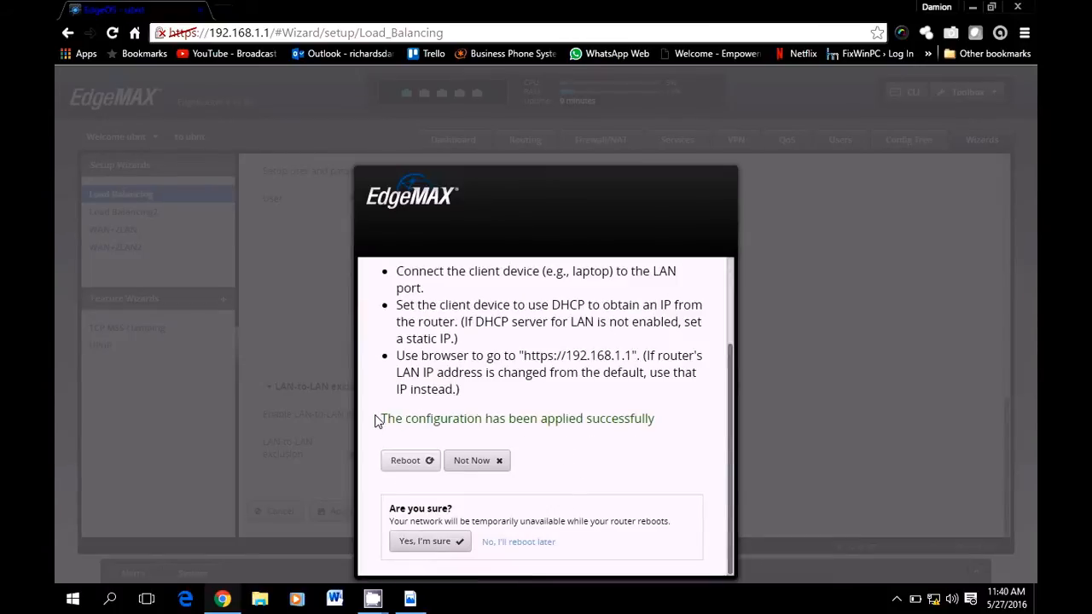
{"action": "left_click", "coordinate": [424, 542]}
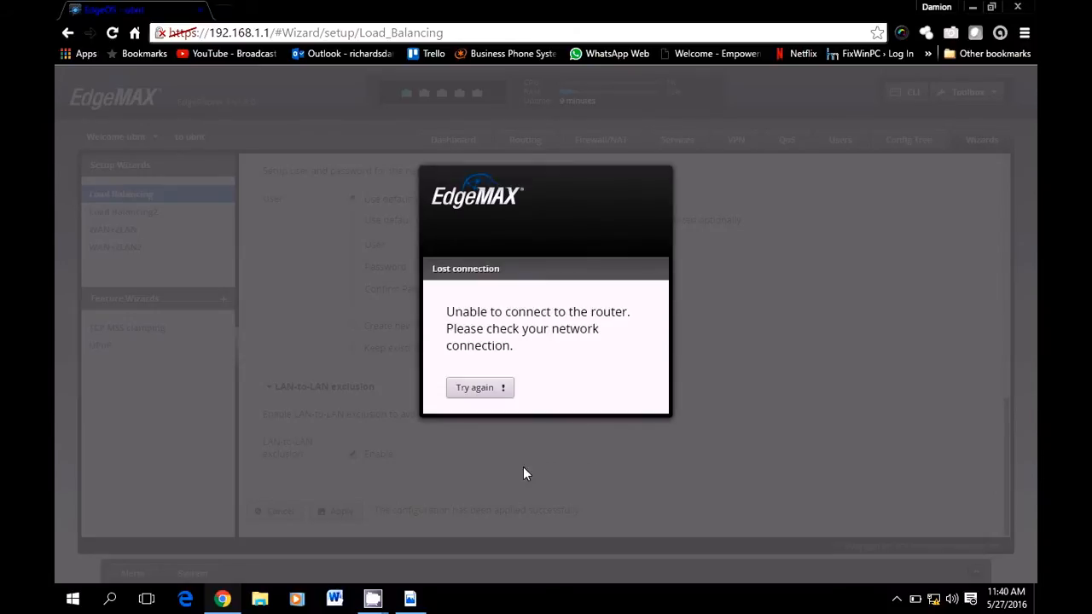
Retry reaching the router, then open Network and Sharing Center showing Network 17 without Internet
{"action": "left_click", "coordinate": [493, 385]}
{"action": "left_click", "coordinate": [933, 600]}
{"action": "left_click", "coordinate": [933, 588]}
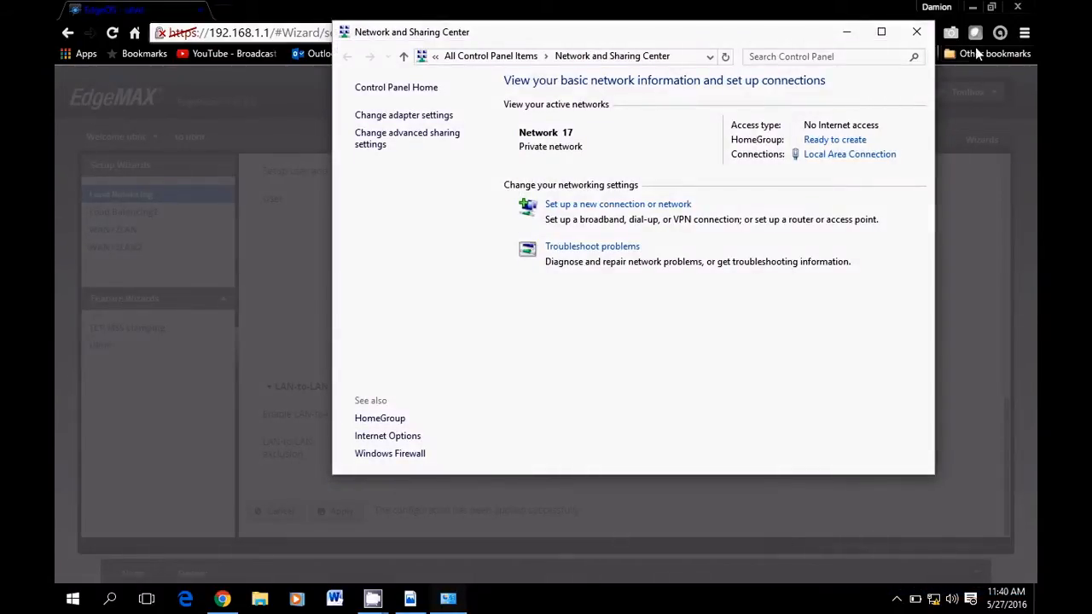
Open the Local Area Connection adapter's properties from Network and Sharing Center
{"action": "left_click", "coordinate": [848, 33]}
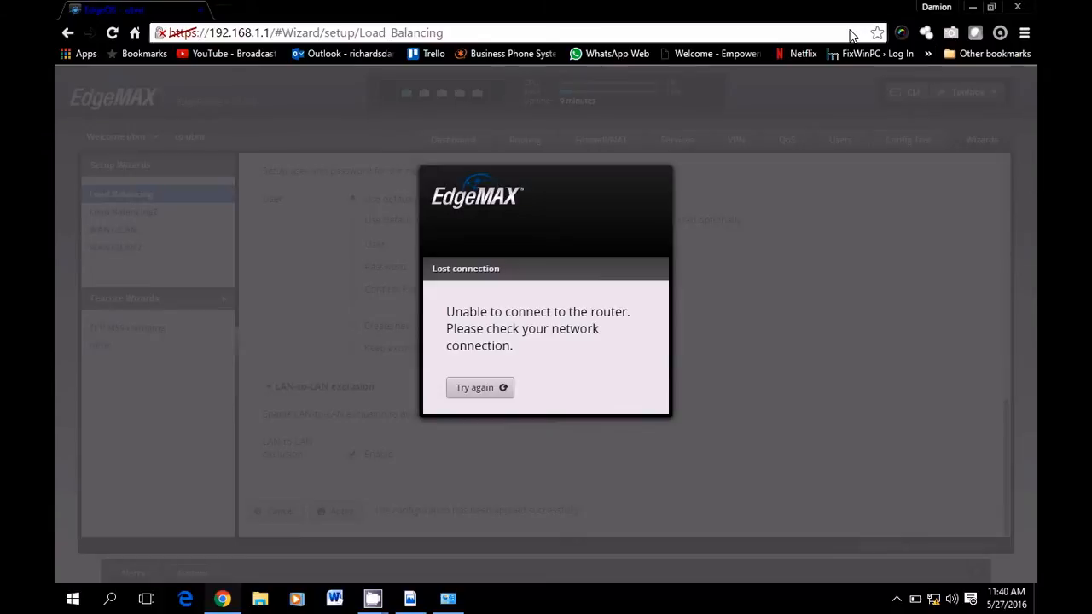
{"action": "right_click", "coordinate": [938, 600]}
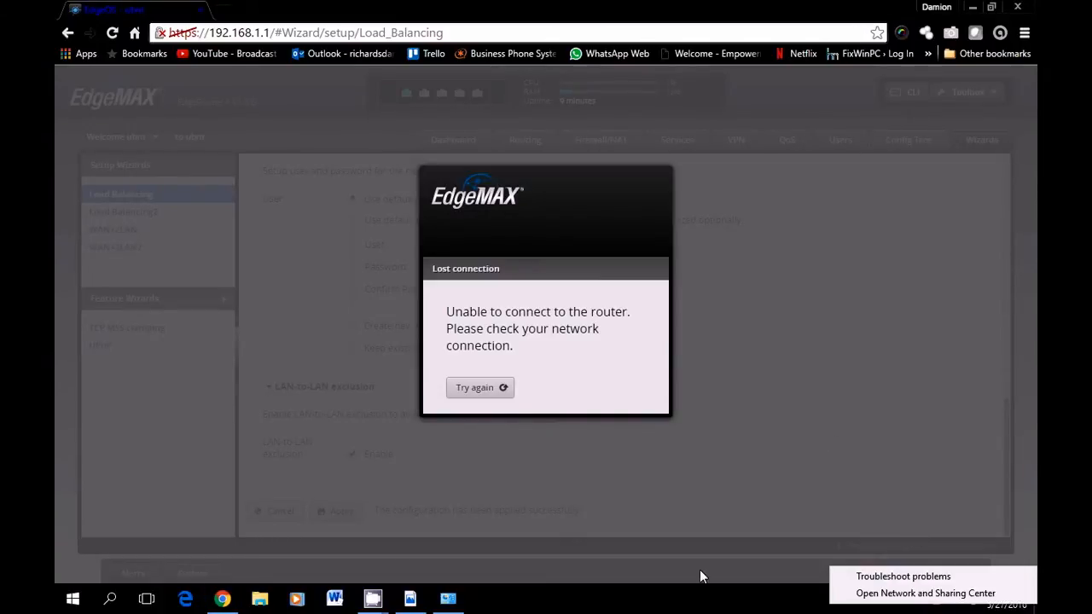
{"action": "left_click", "coordinate": [452, 600]}
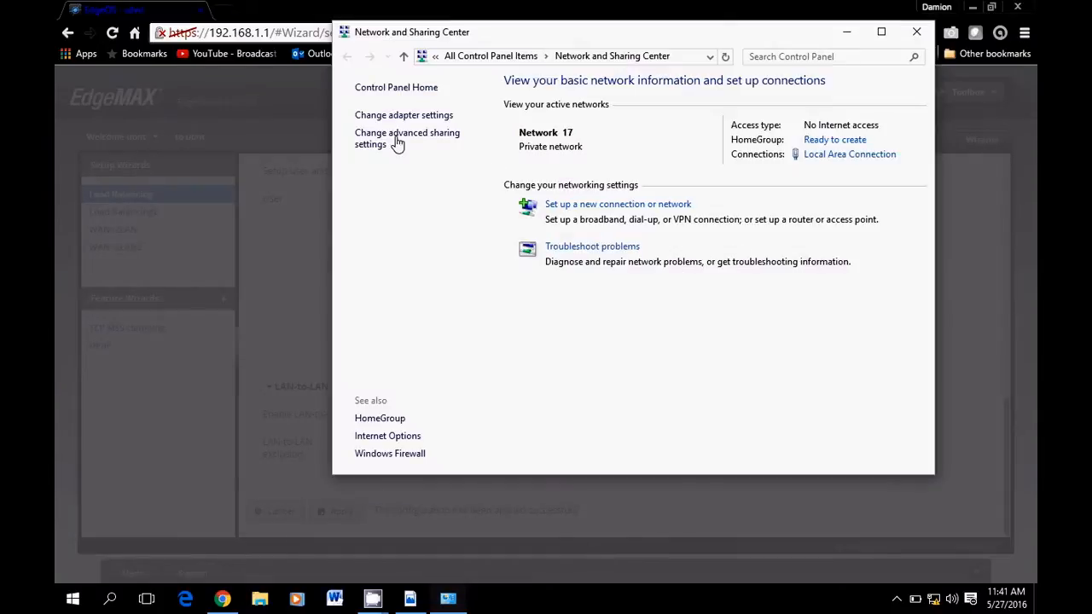
{"action": "left_click", "coordinate": [393, 114]}
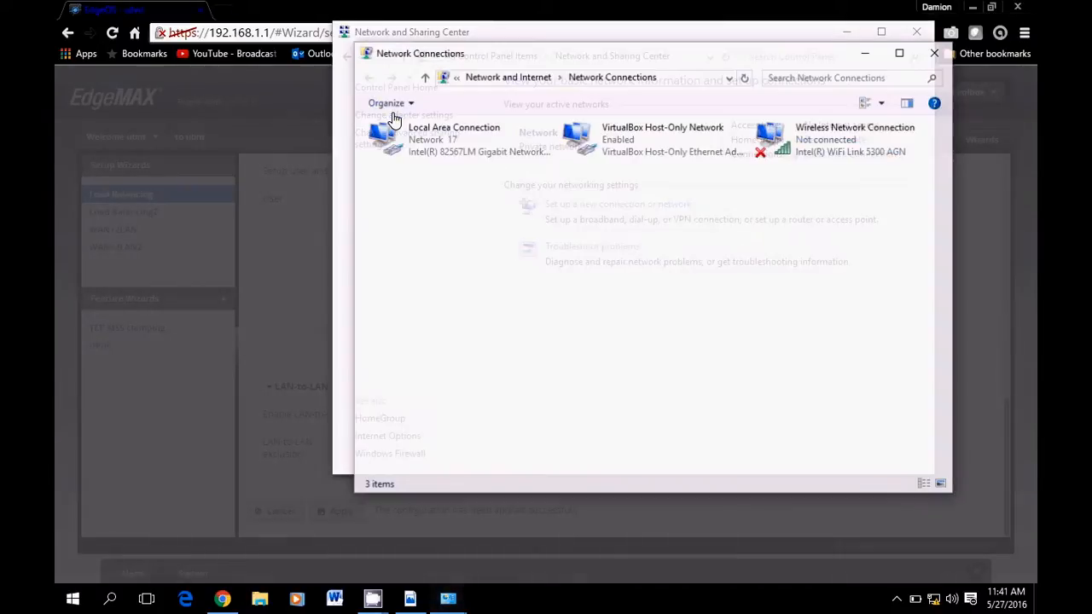
{"action": "left_click", "coordinate": [445, 150]}
{"action": "right_click", "coordinate": [446, 152]}
{"action": "left_click", "coordinate": [487, 292]}
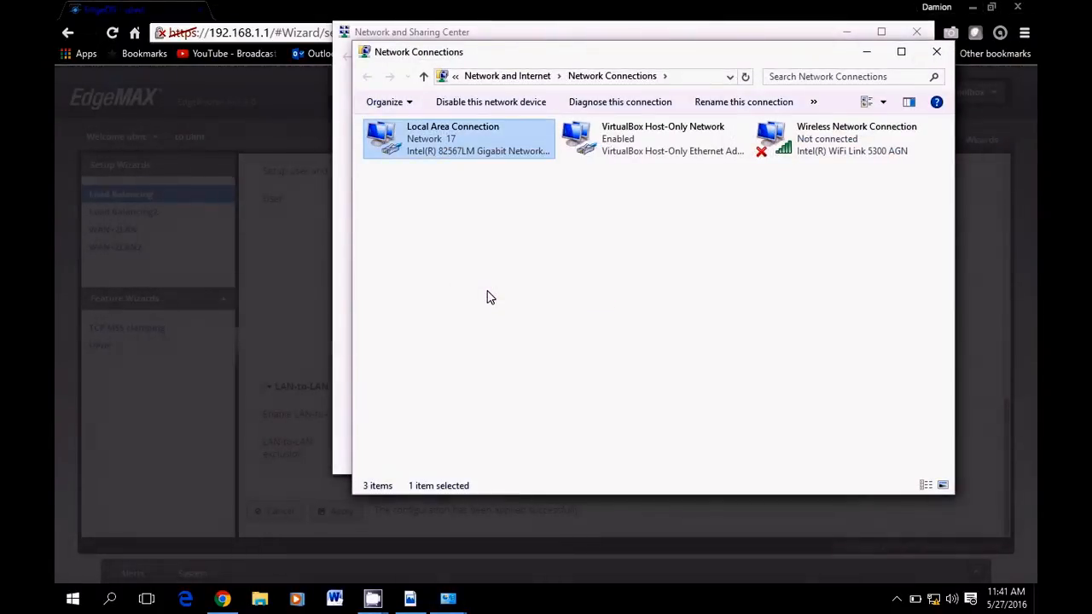
Set IPv4 to obtain IP and DNS addresses automatically, then close the network windows
{"action": "left_click", "coordinate": [523, 291]}
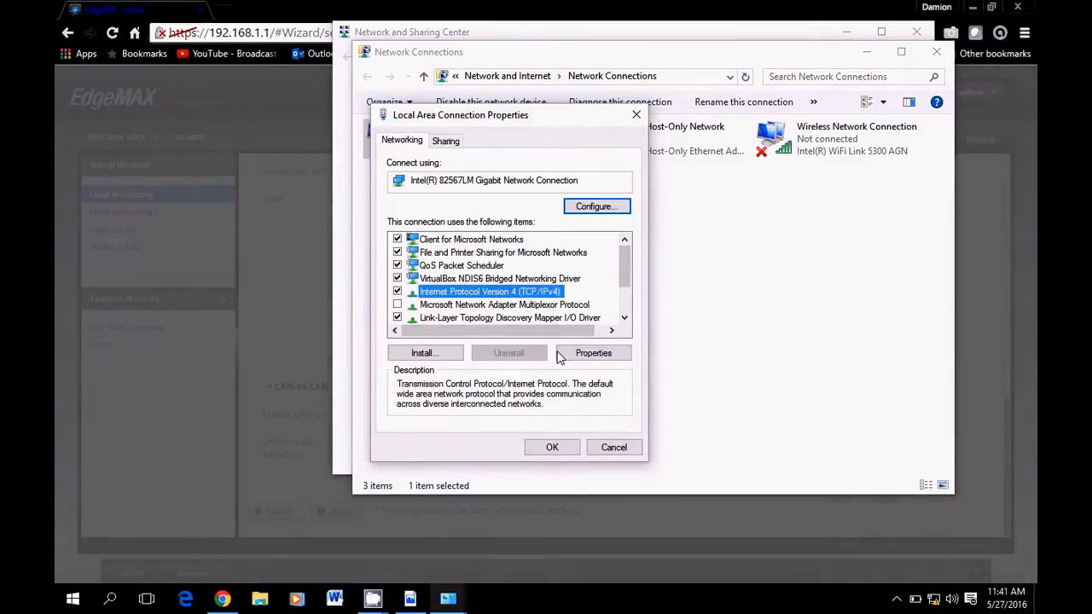
{"action": "left_click", "coordinate": [586, 355]}
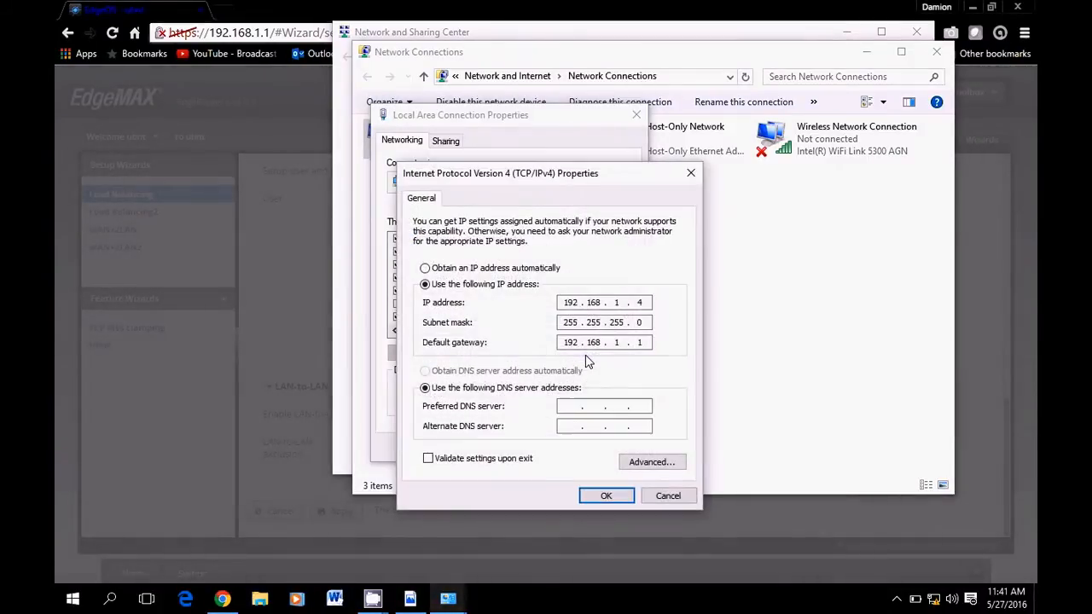
{"action": "left_click", "coordinate": [426, 268]}
{"action": "left_click", "coordinate": [425, 371]}
{"action": "left_click", "coordinate": [605, 497]}
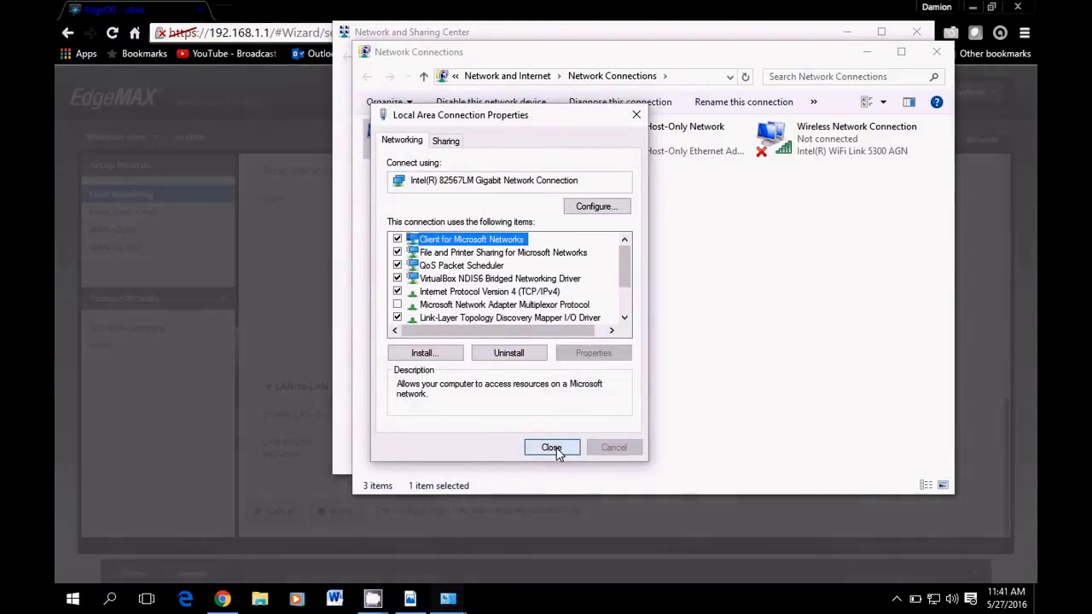
{"action": "left_click", "coordinate": [552, 448]}
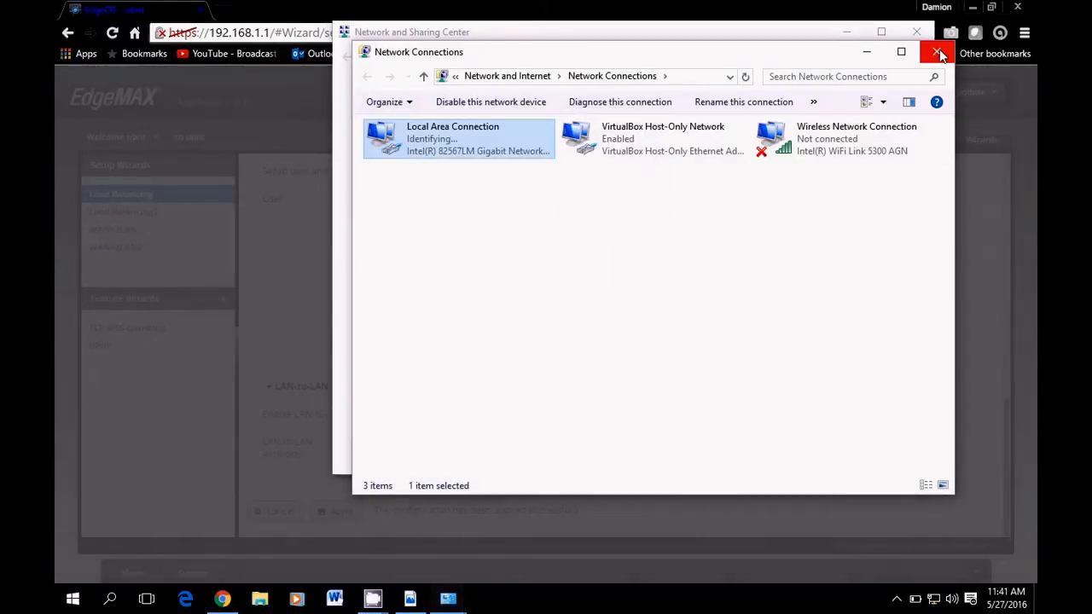
{"action": "left_click", "coordinate": [939, 55]}
{"action": "left_click", "coordinate": [917, 32]}
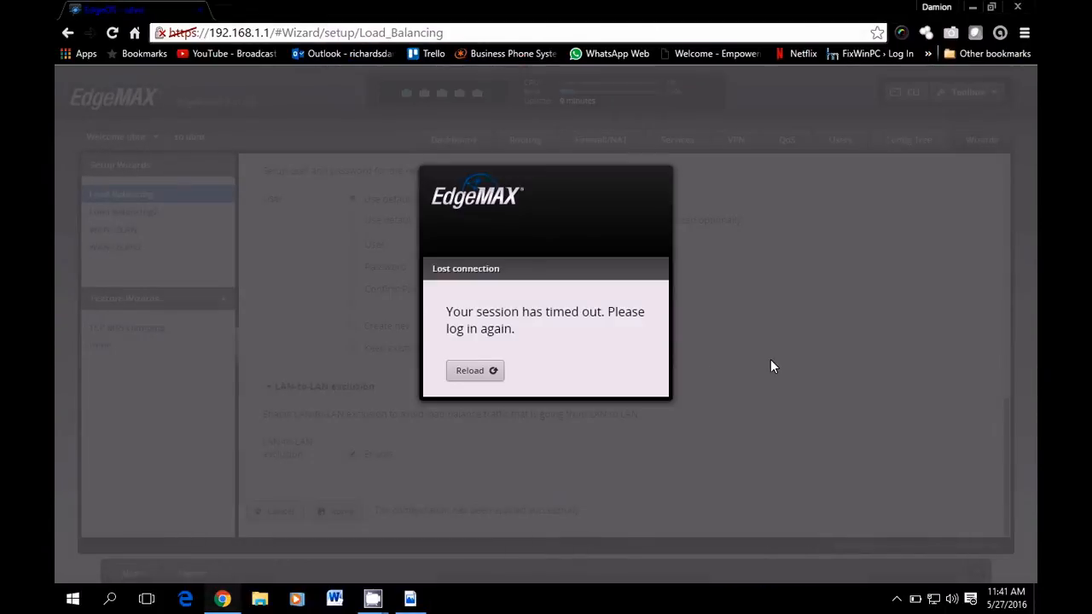
Reload the timed-out session, log in with the router credentials, and view the Dashboard
{"action": "left_click", "coordinate": [465, 372]}
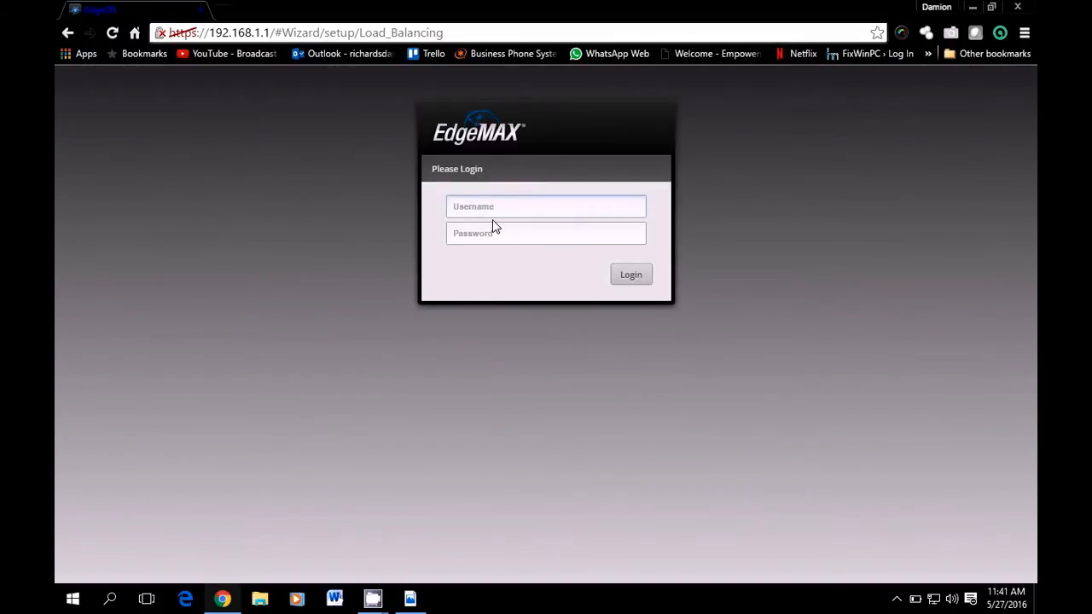
{"action": "type", "text": "ubnt"}
{"action": "key", "text": "Tab"}
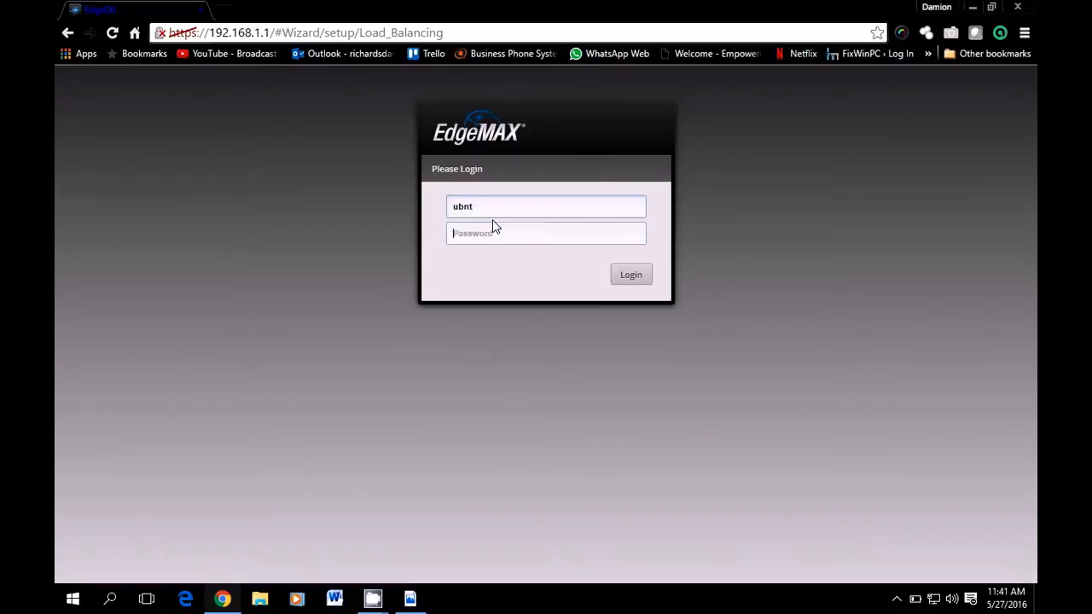
{"action": "type", "text": "ubnt"}
{"action": "key", "text": "Return"}
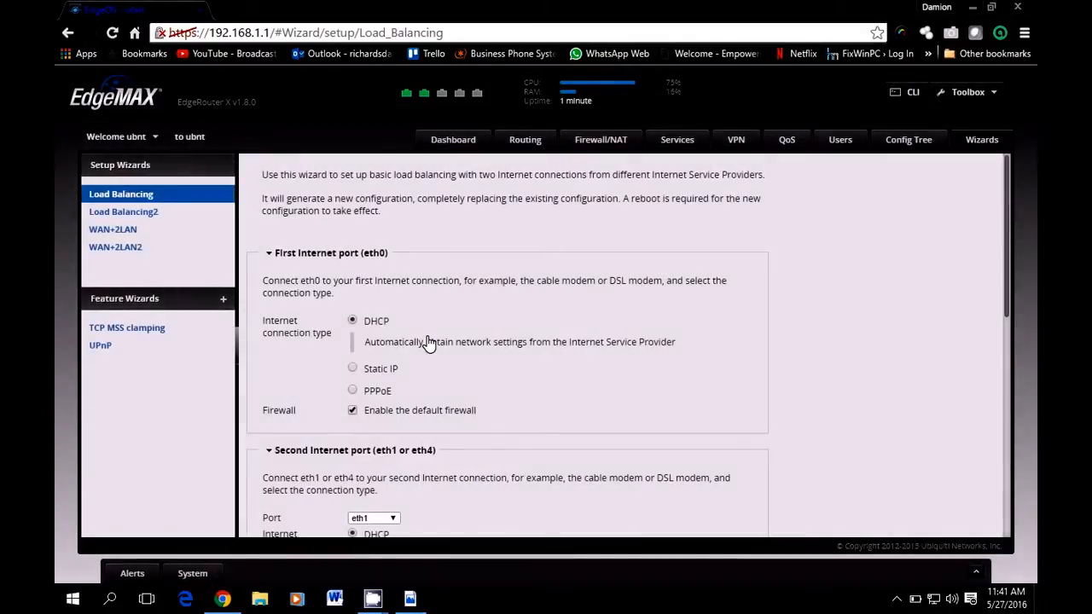
{"action": "scroll", "coordinate": [544, 398], "scroll_direction": "down", "scroll_amount": 1}
{"action": "scroll", "coordinate": [546, 400], "scroll_direction": "up", "scroll_amount": 1}
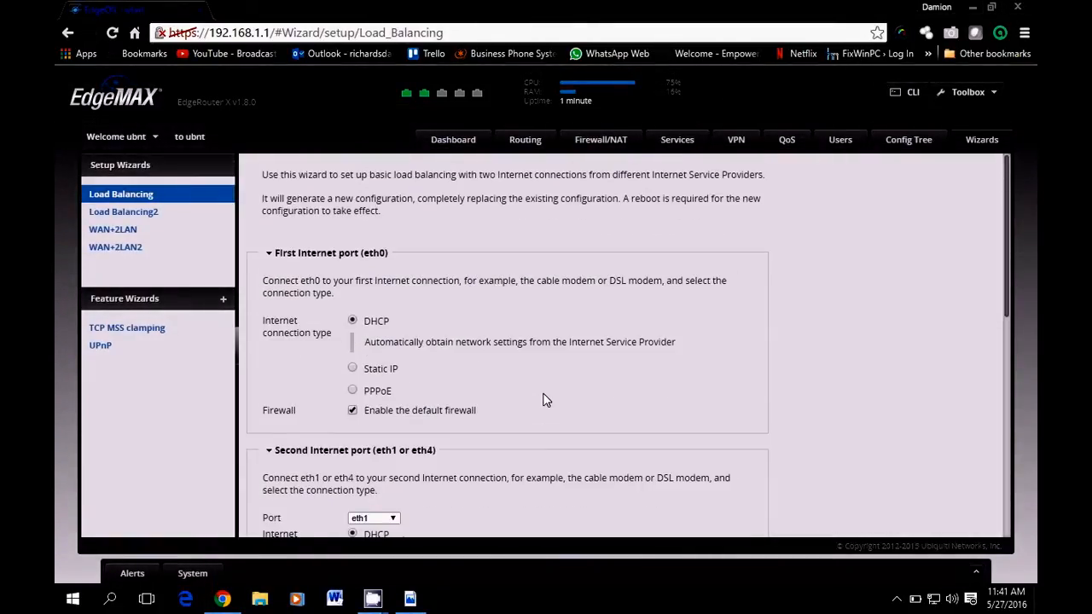
{"action": "left_click", "coordinate": [455, 144]}
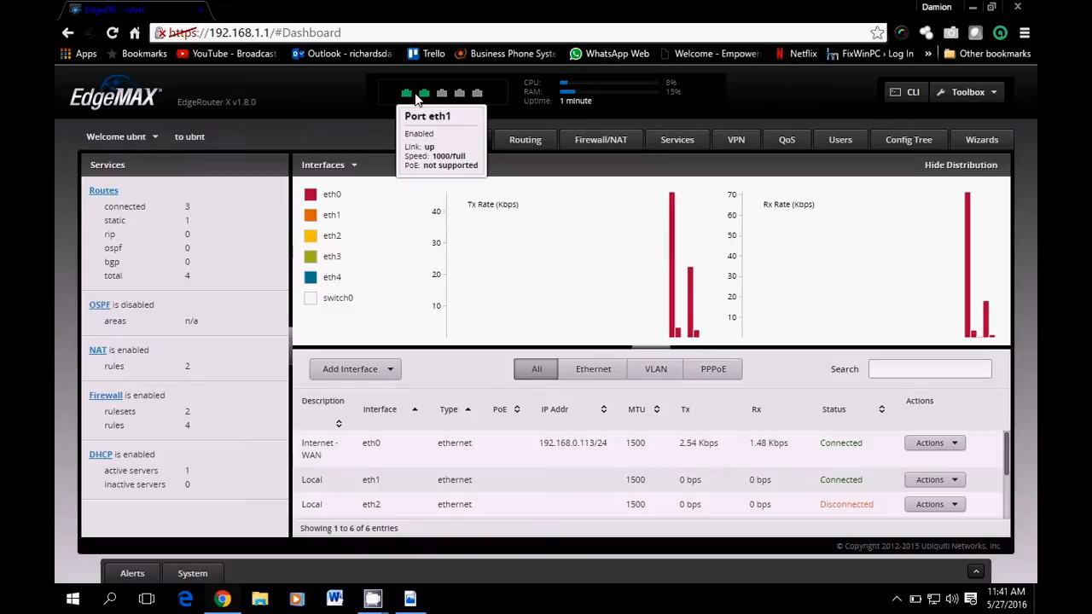
{"action": "mouse_move", "coordinate": [407, 100]}
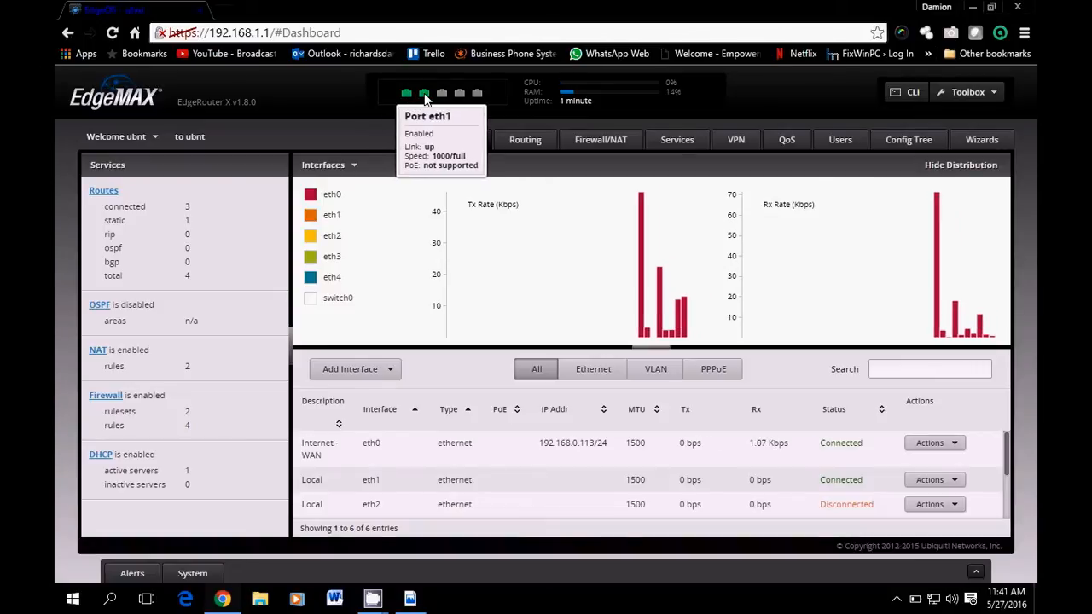
{"action": "mouse_move", "coordinate": [480, 96]}
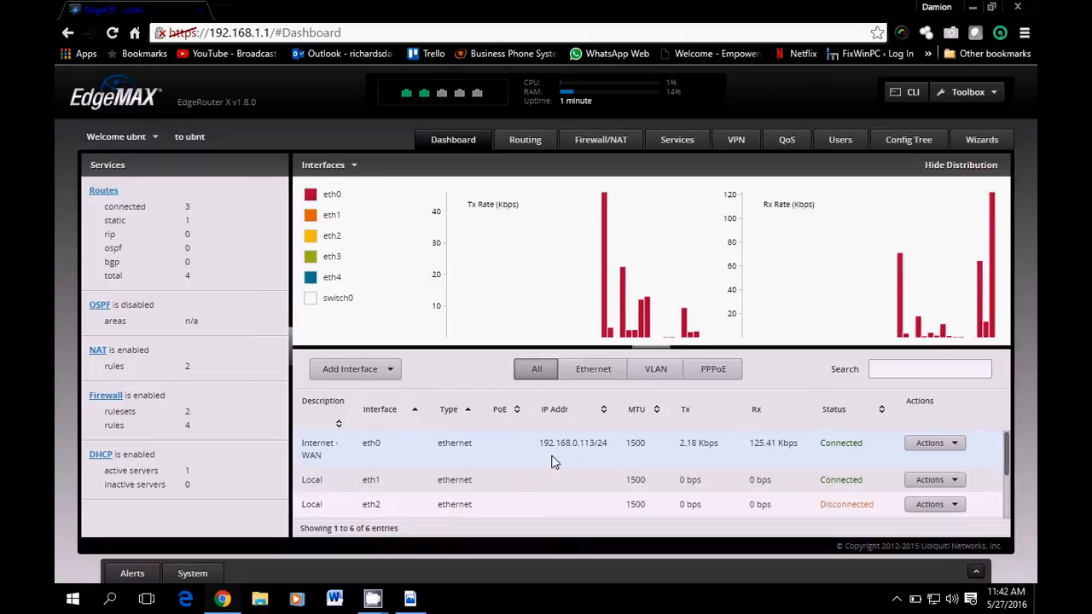
{"action": "left_click", "coordinate": [411, 599]}
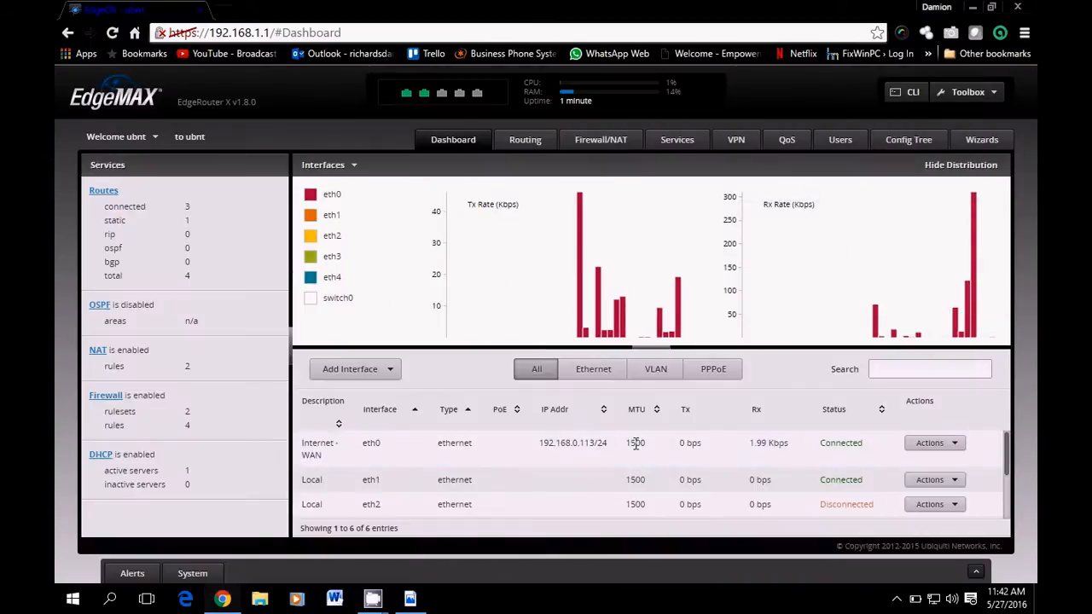
{"action": "scroll", "coordinate": [896, 452], "scroll_direction": "down", "scroll_amount": 2}
{"action": "scroll", "coordinate": [844, 473], "scroll_direction": "up", "scroll_amount": 2}
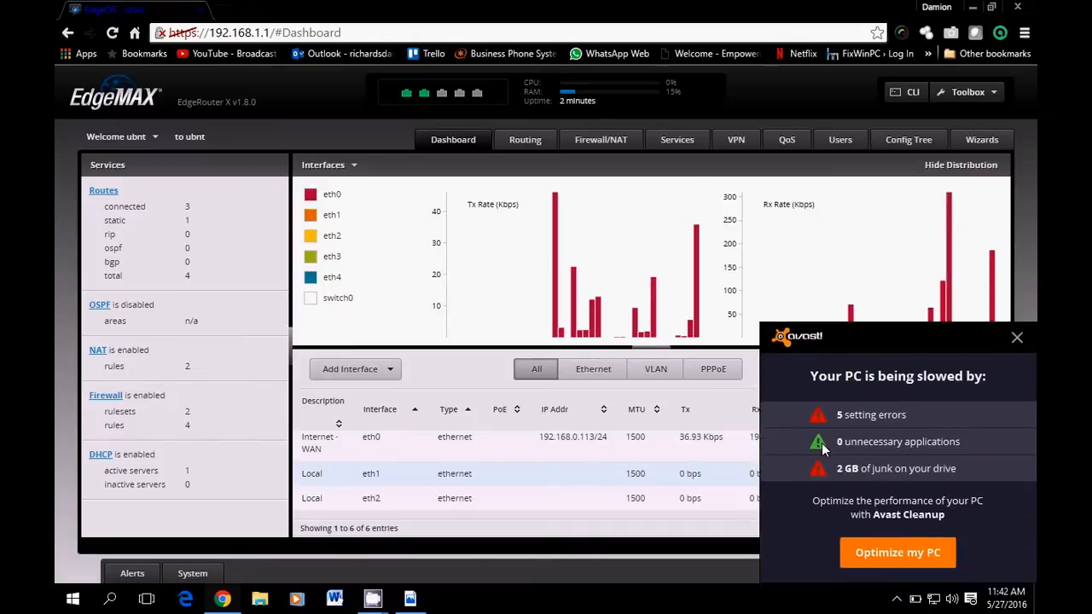
{"action": "left_click", "coordinate": [1015, 337]}
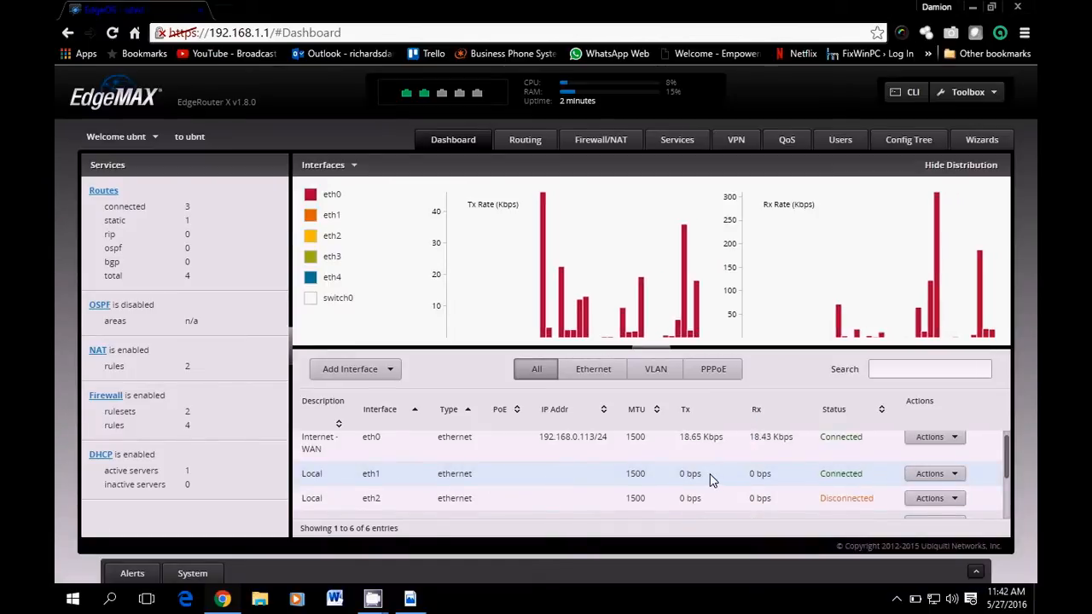
{"action": "scroll", "coordinate": [710, 478], "scroll_direction": "down", "scroll_amount": 3}
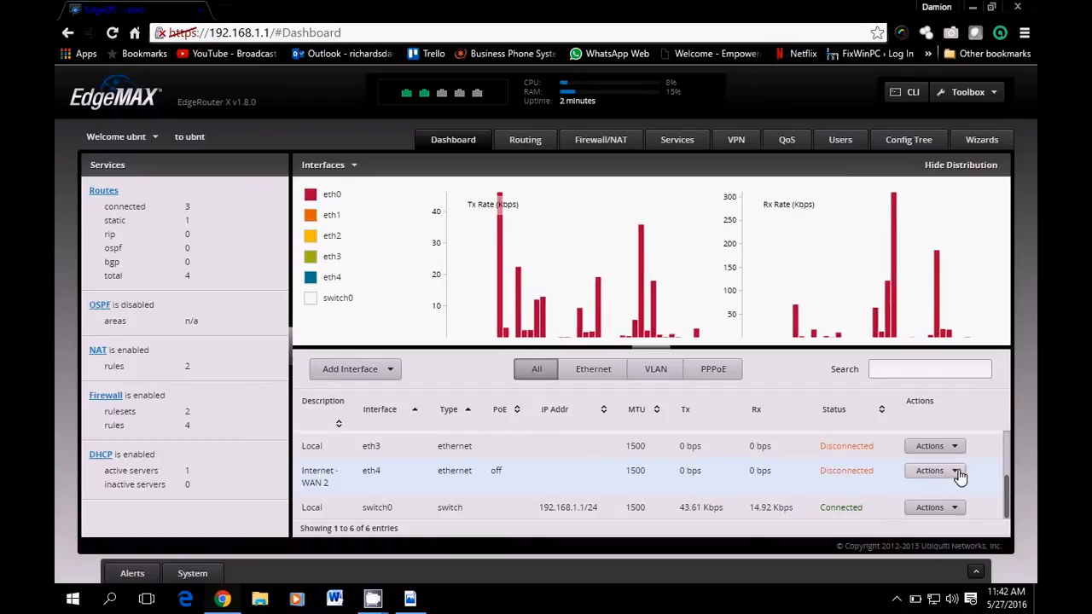
Set eth4's PoE output to passthrough, accepting the voltage warning, and save
{"action": "left_click", "coordinate": [957, 471]}
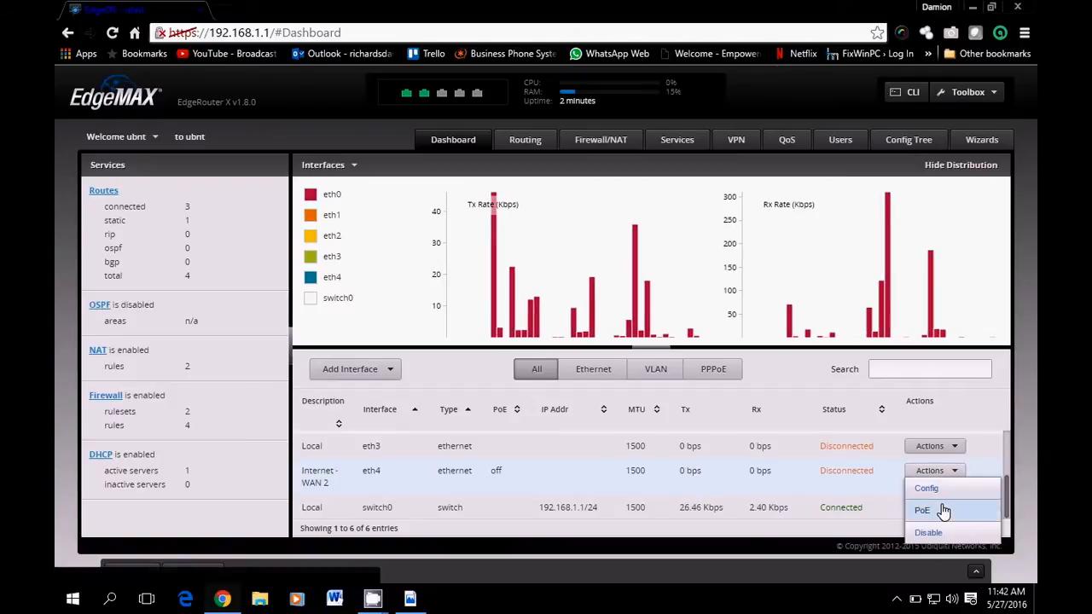
{"action": "left_click", "coordinate": [938, 508]}
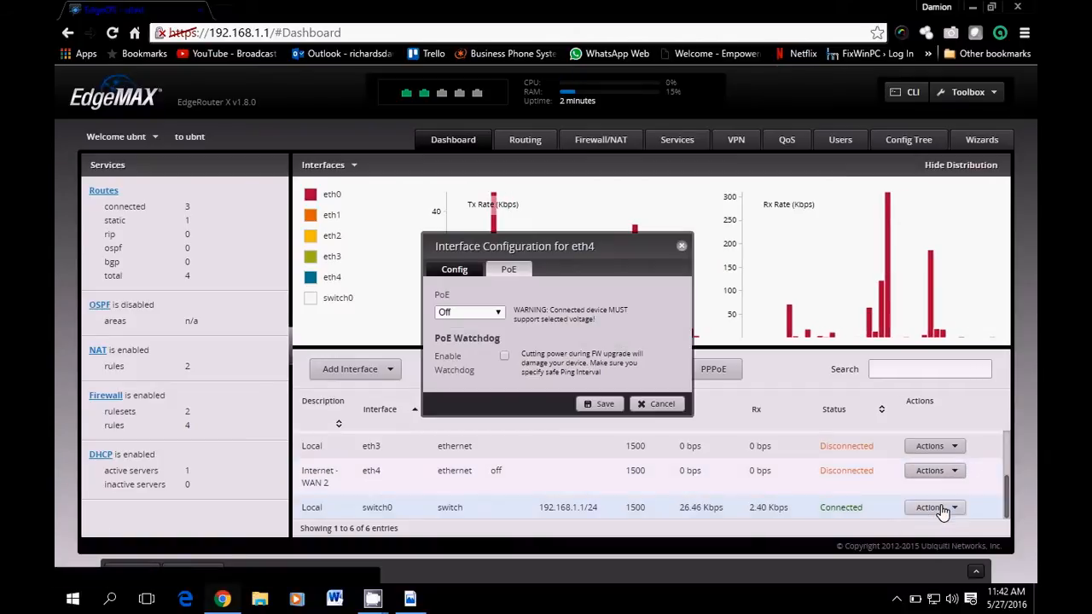
{"action": "left_click", "coordinate": [482, 313]}
{"action": "left_click", "coordinate": [484, 337]}
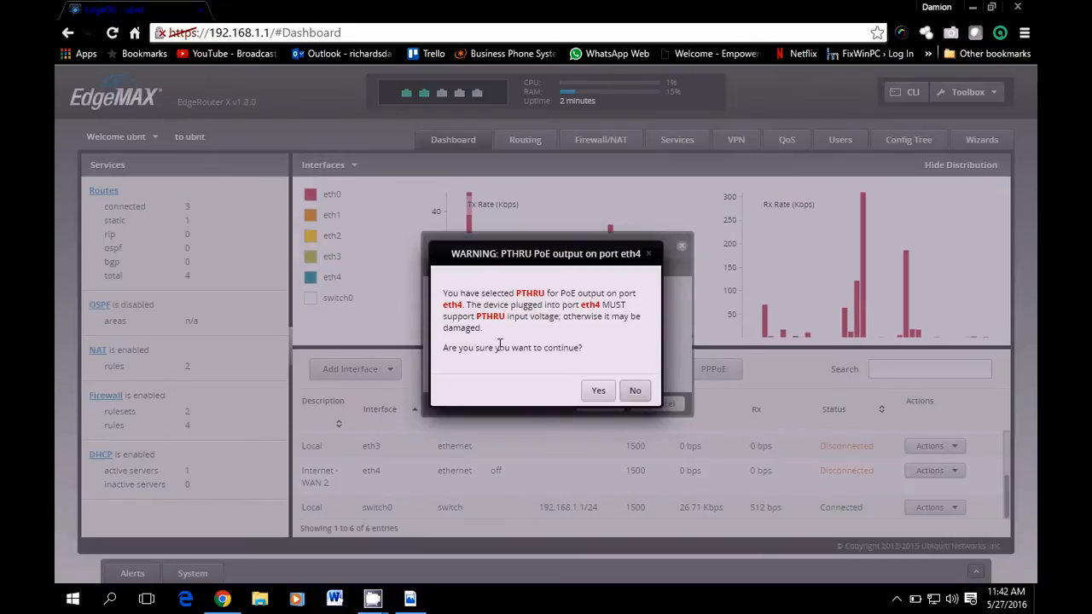
{"action": "left_click", "coordinate": [601, 395]}
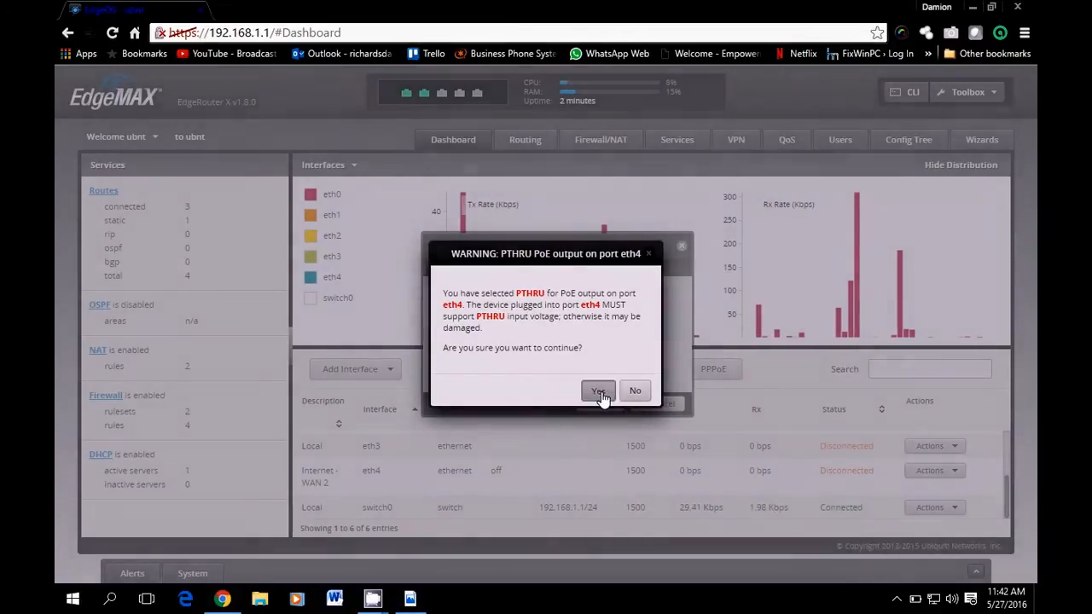
{"action": "left_click", "coordinate": [603, 402]}
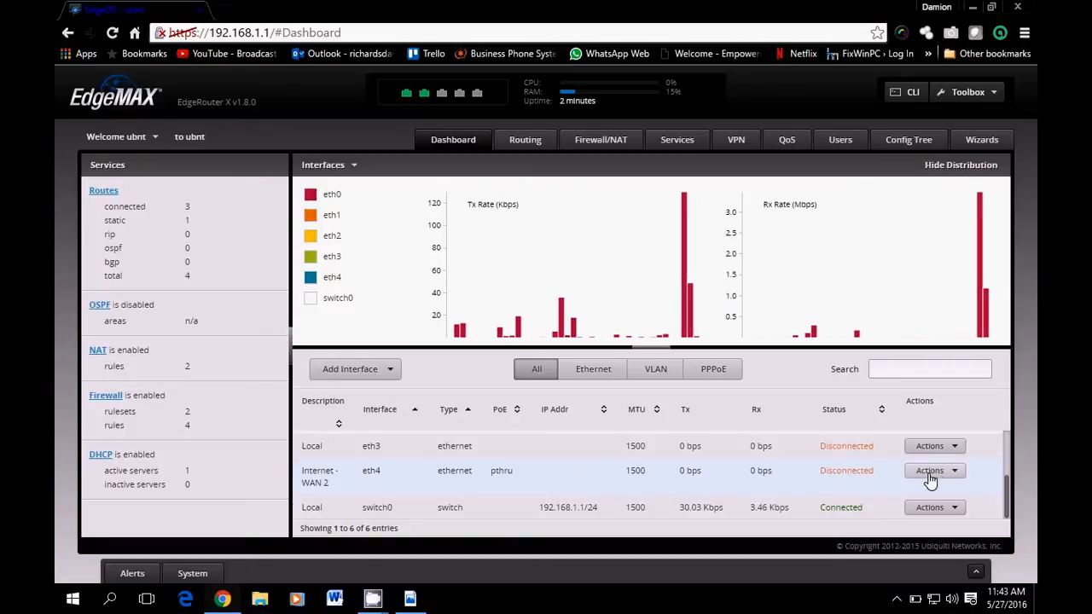
Check the dashboard that eth4 Internet-WAN 2 reads connected, then bring up the Run prompt
{"action": "scroll", "coordinate": [699, 472], "scroll_direction": "up", "scroll_amount": 2}
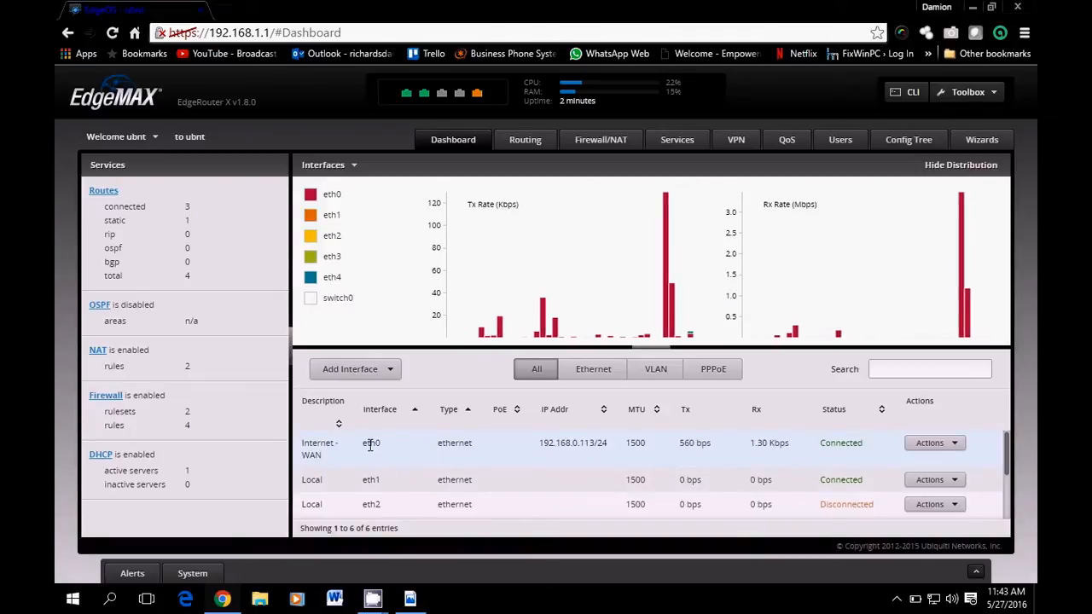
{"action": "scroll", "coordinate": [625, 476], "scroll_direction": "down", "scroll_amount": 2}
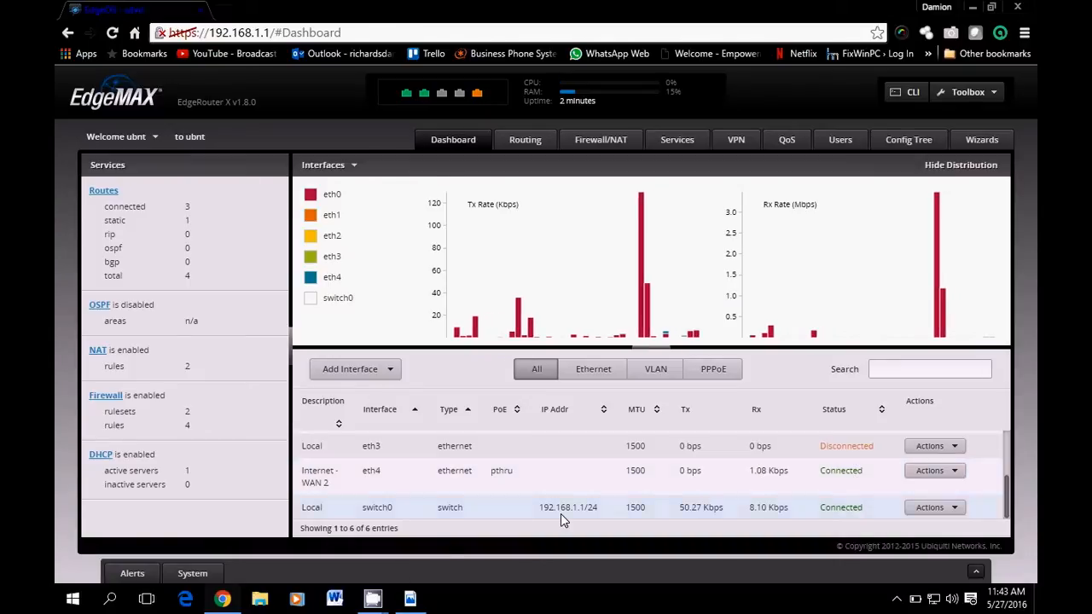
{"action": "key", "text": "super+r"}
Launch Command Prompt with cmd and ping 192.168.0.1
{"action": "type", "text": "cmd"}
{"action": "key", "text": "Return"}
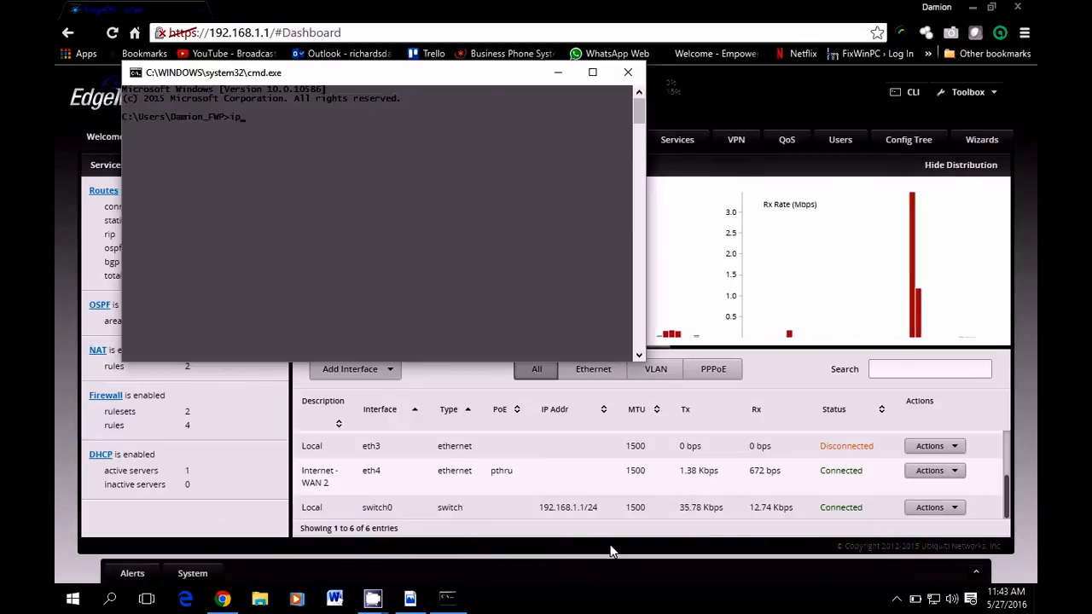
{"action": "key", "text": "BackSpace"}
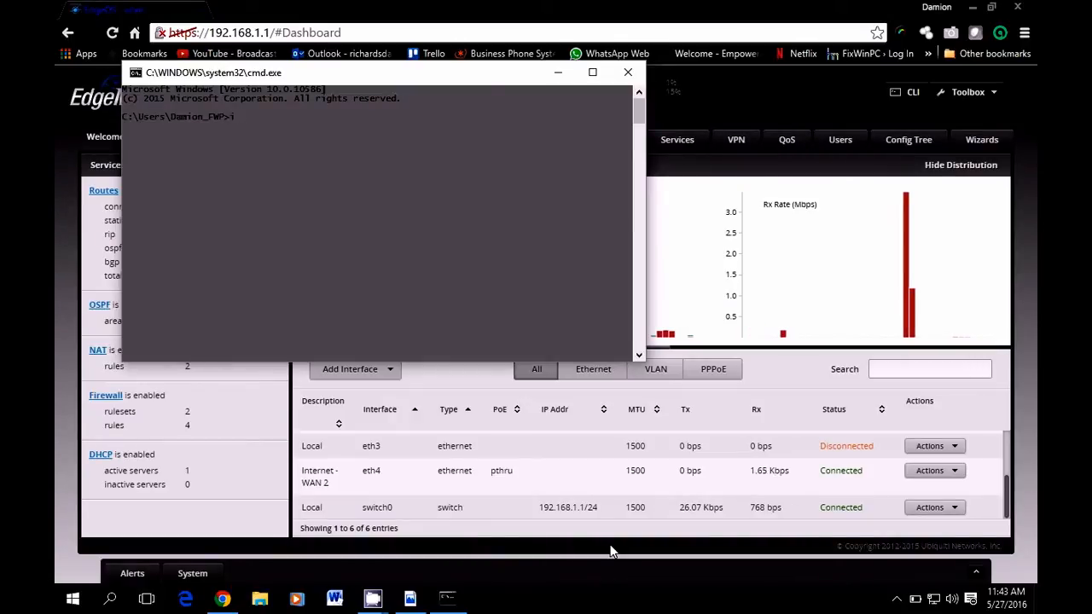
{"action": "type", "text": "ping"}
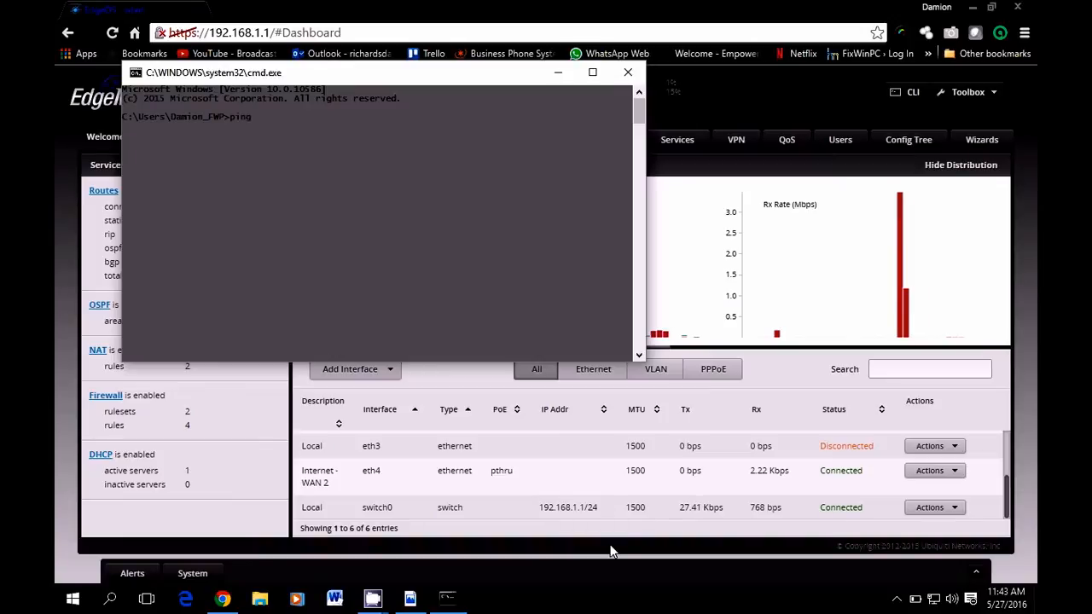
{"action": "type", "text": " 1"}
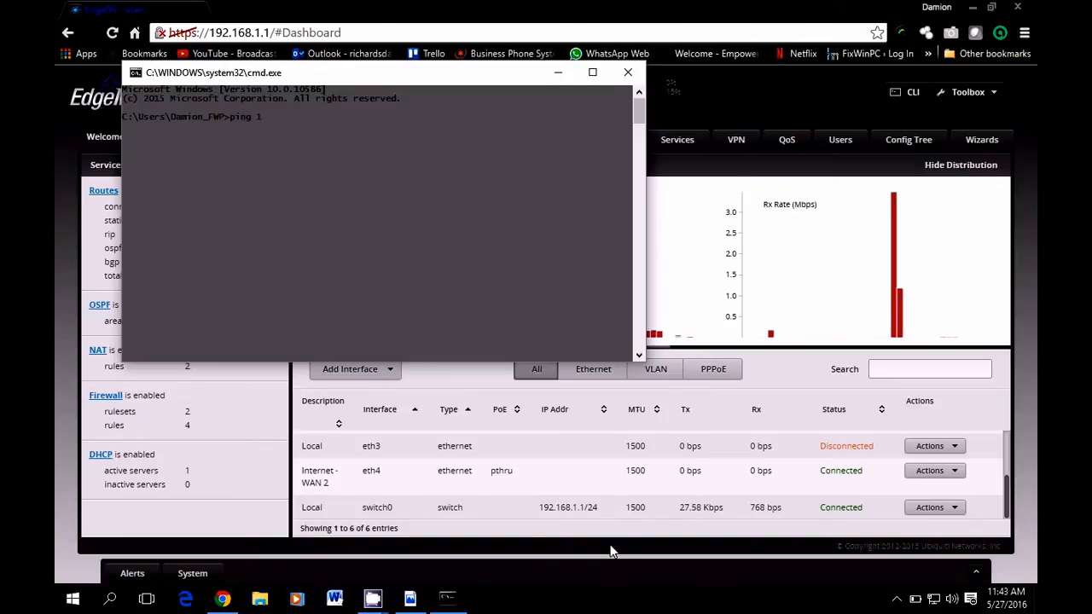
{"action": "type", "text": "92.168.0"}
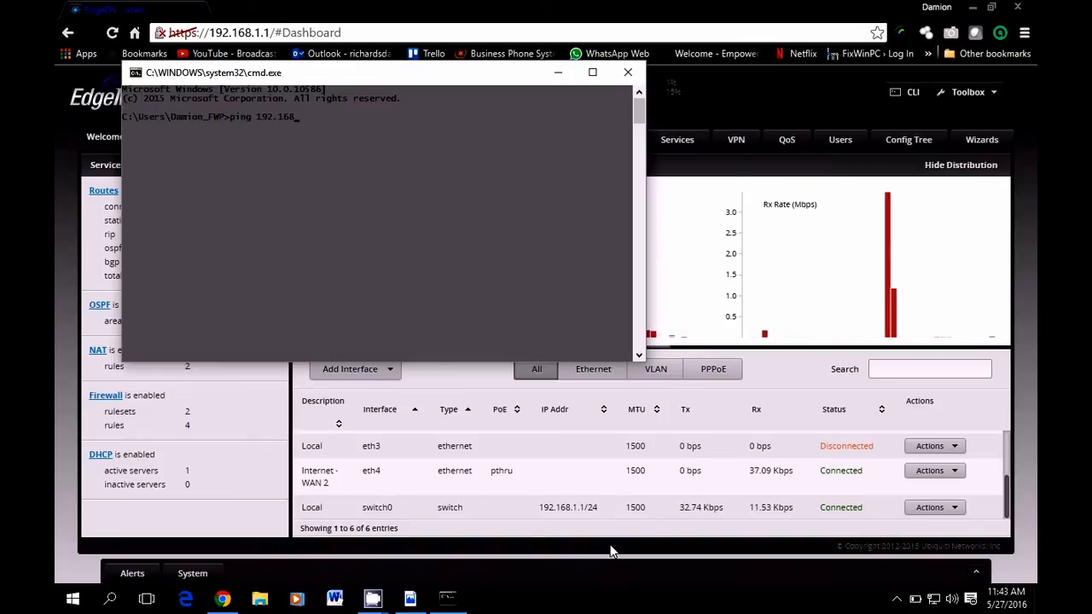
{"action": "type", "text": "."}
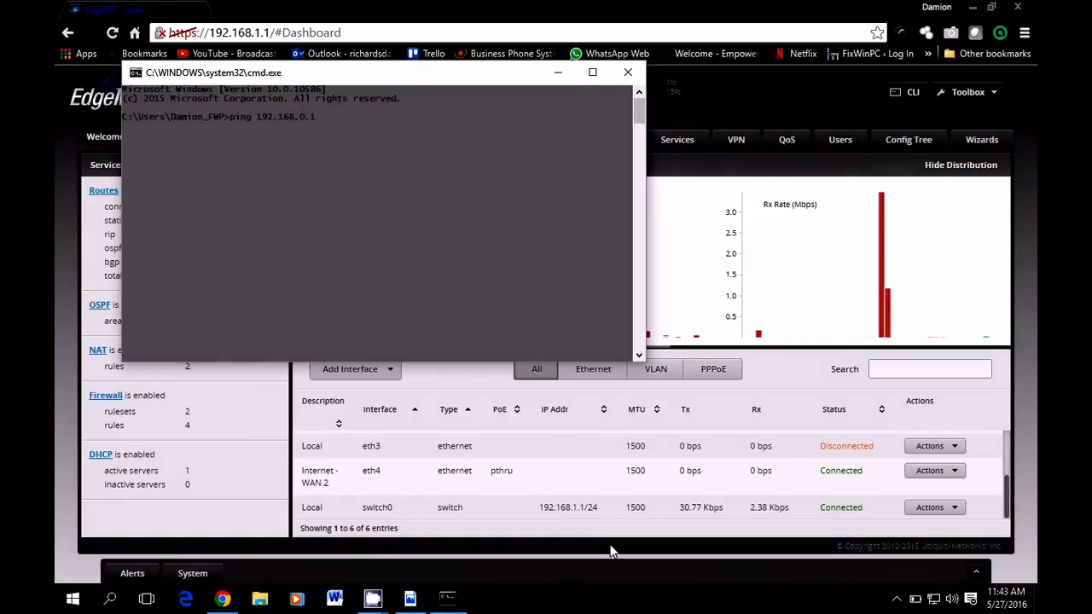
{"action": "type", "text": "1"}
{"action": "key", "text": "Return"}
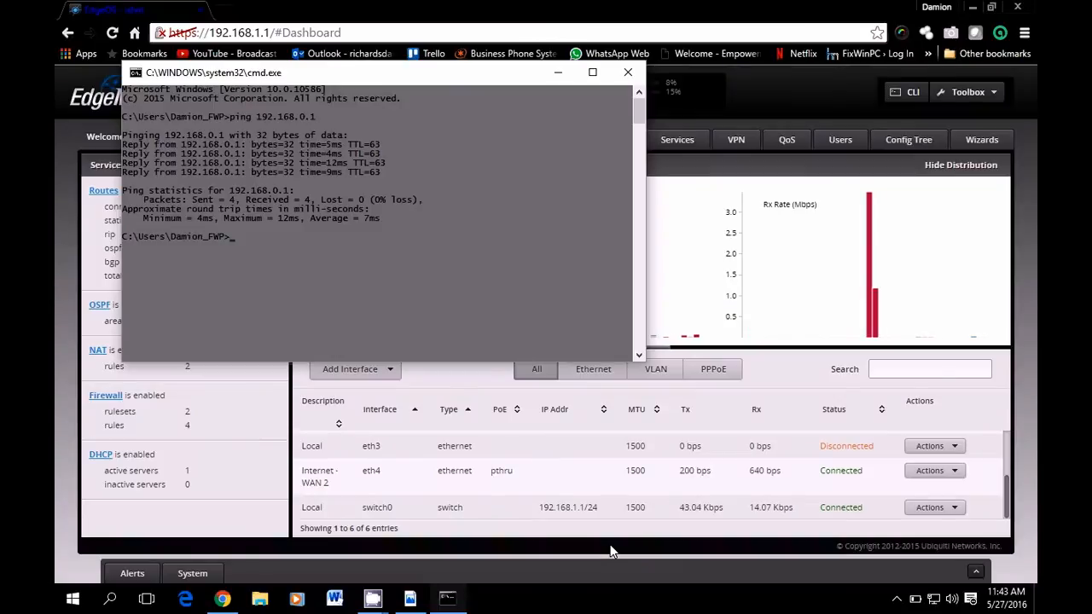
Ping 192.168.2.1 twice, the second run returning all four replies with 0% loss
{"action": "key", "text": "Up"}
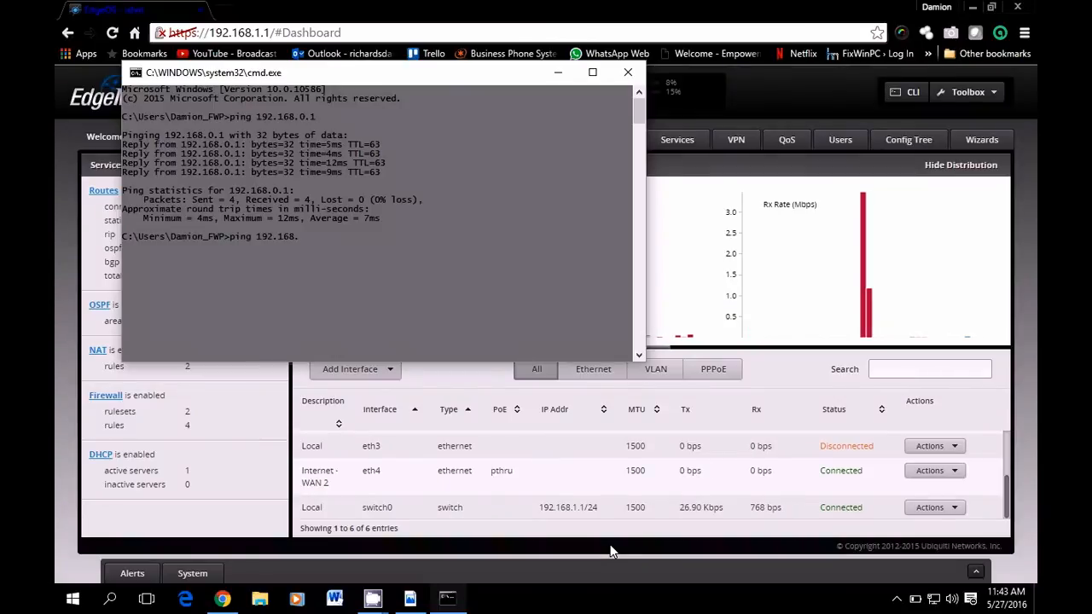
{"action": "key", "text": "Return"}
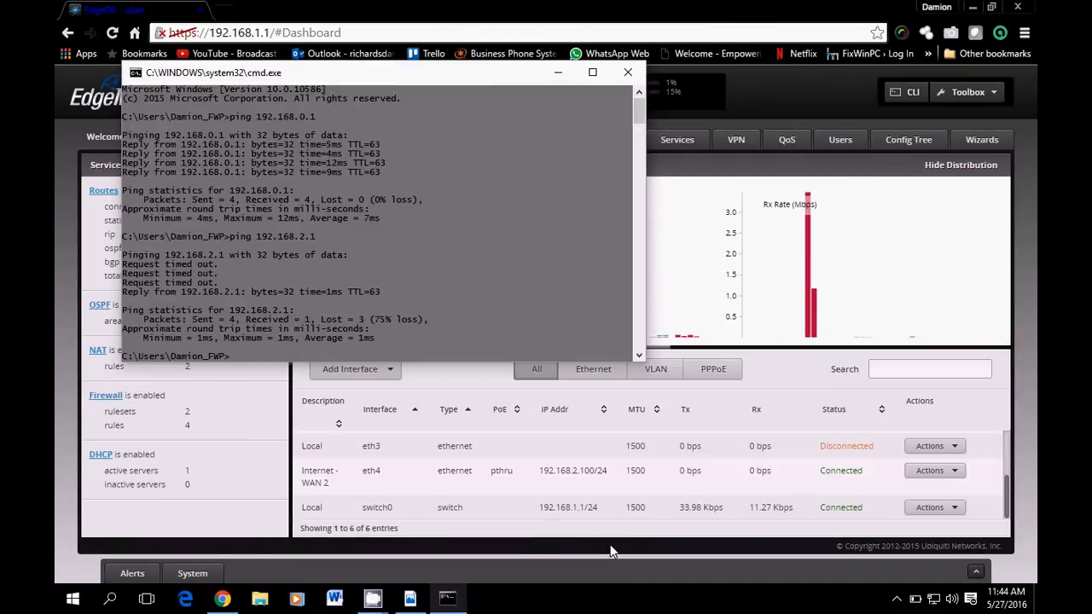
{"action": "key", "text": "Up"}
{"action": "key", "text": "Return"}
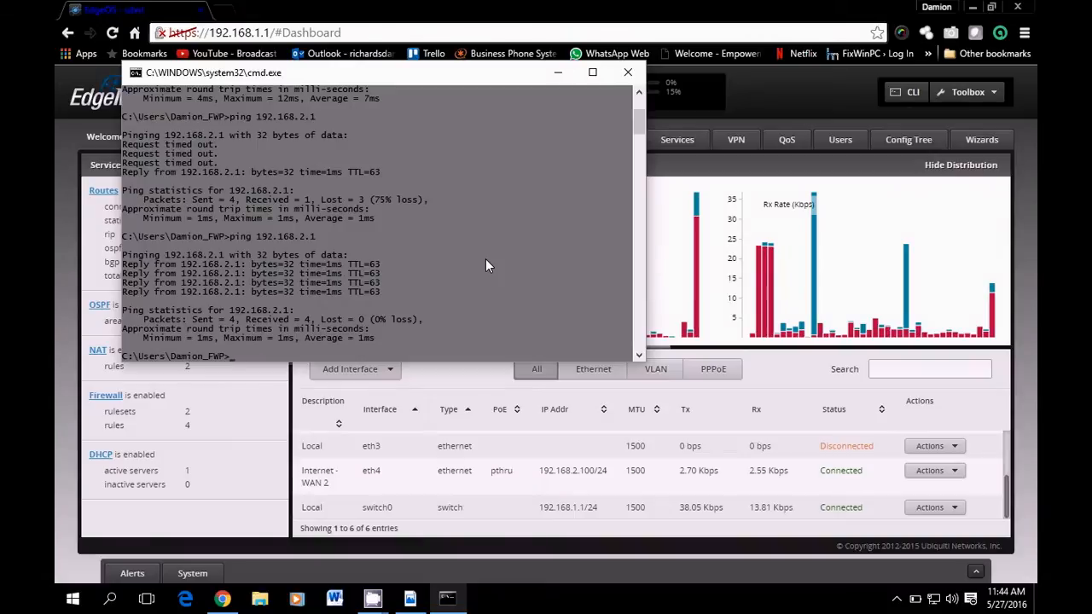
Trace the route to 8.8.8.8 through 192.168.0.1, stop it with Ctrl+C, and minimize the console
{"action": "type", "text": "tracert 8.8.8"}
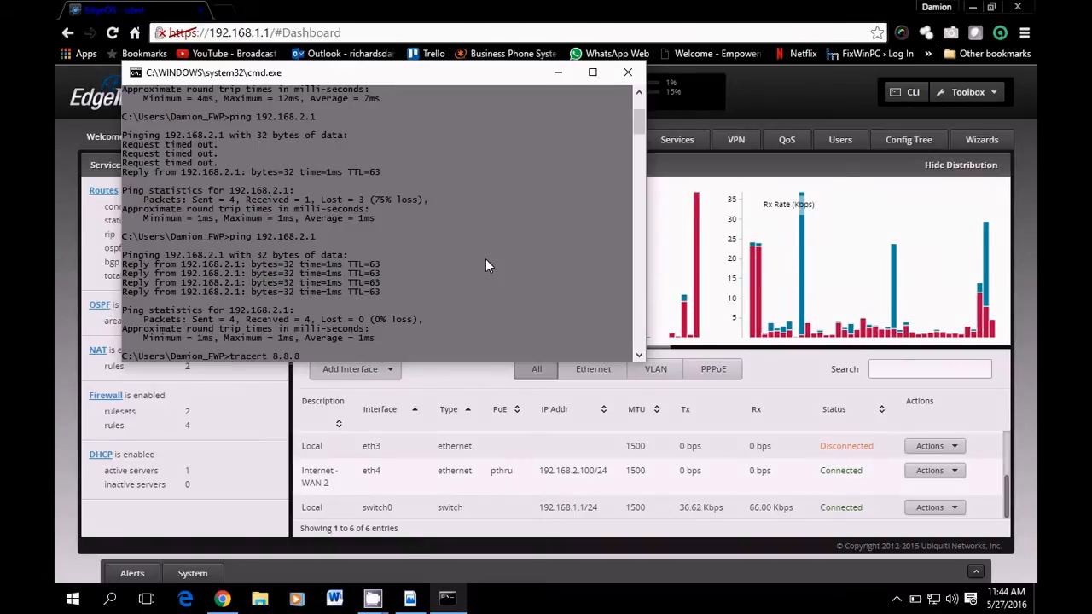
{"action": "type", "text": ".8"}
{"action": "key", "text": "Return"}
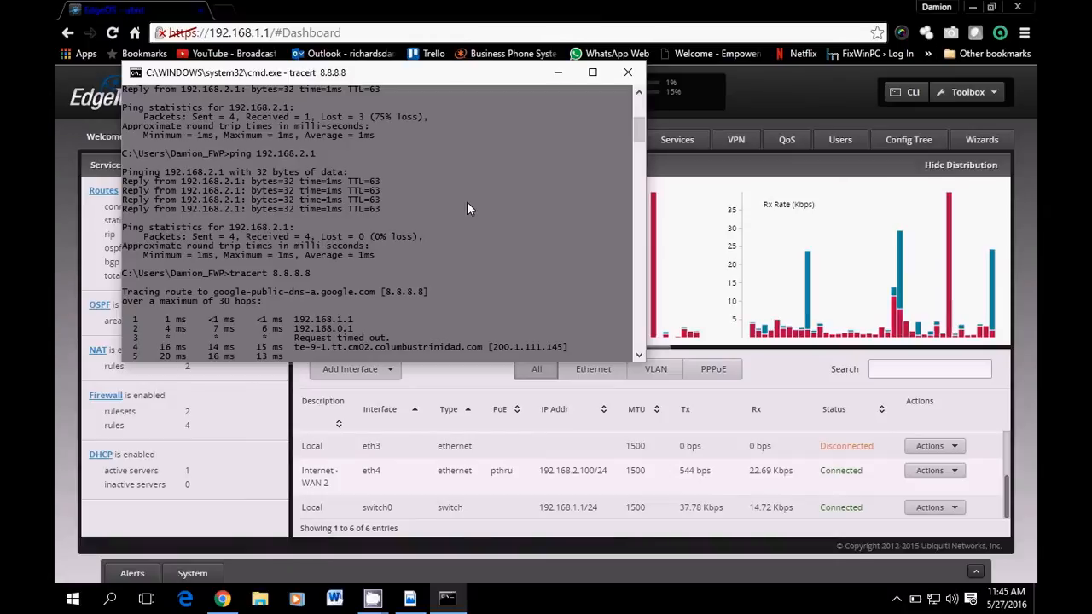
{"action": "key", "text": "ctrl+c"}
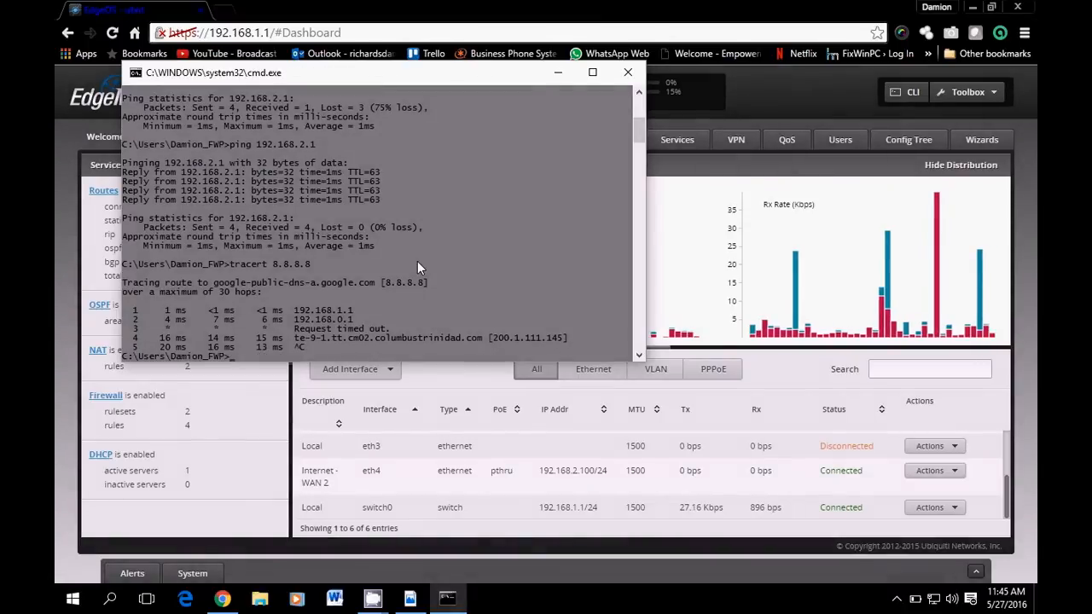
{"action": "left_click", "coordinate": [560, 76]}
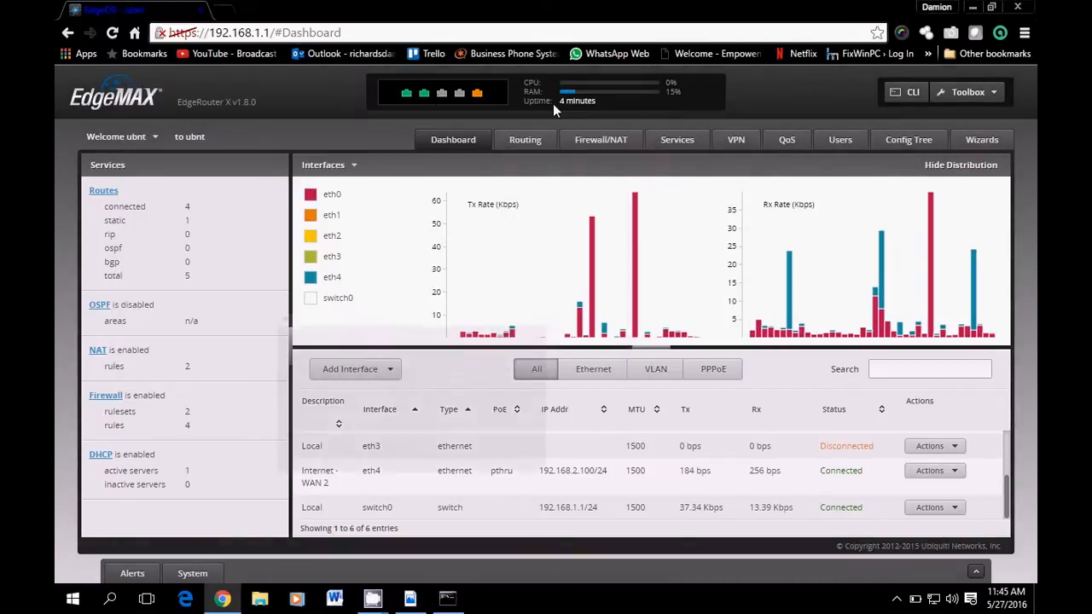
Run a speedtest.net test (12 ms ping, 9.47 Mbps down, 3.10 Mbps up), then close its tab
{"action": "left_click", "coordinate": [220, 11]}
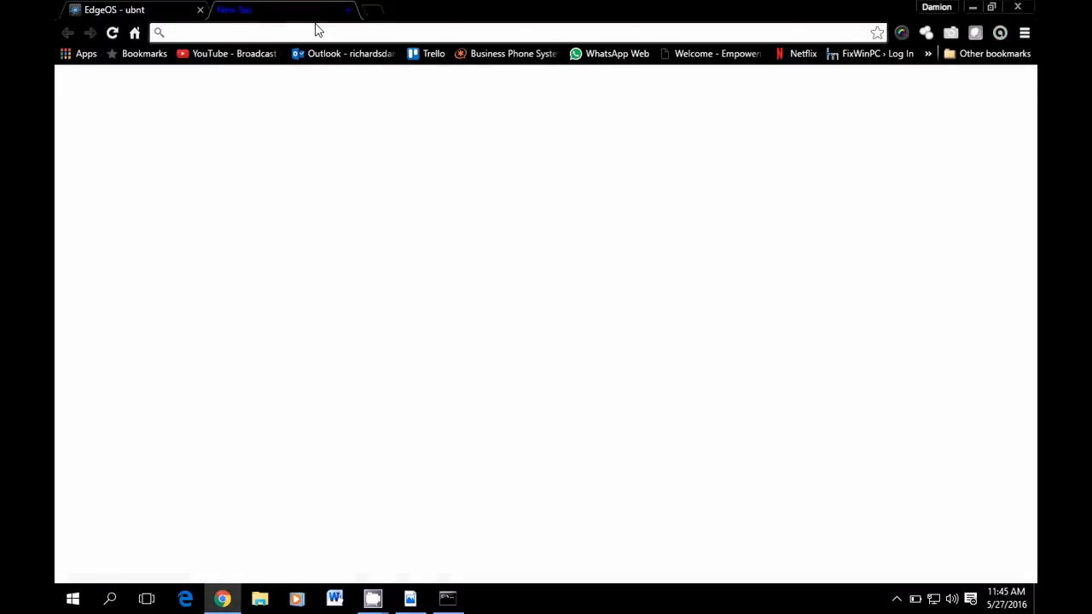
{"action": "type", "text": "speedtest"}
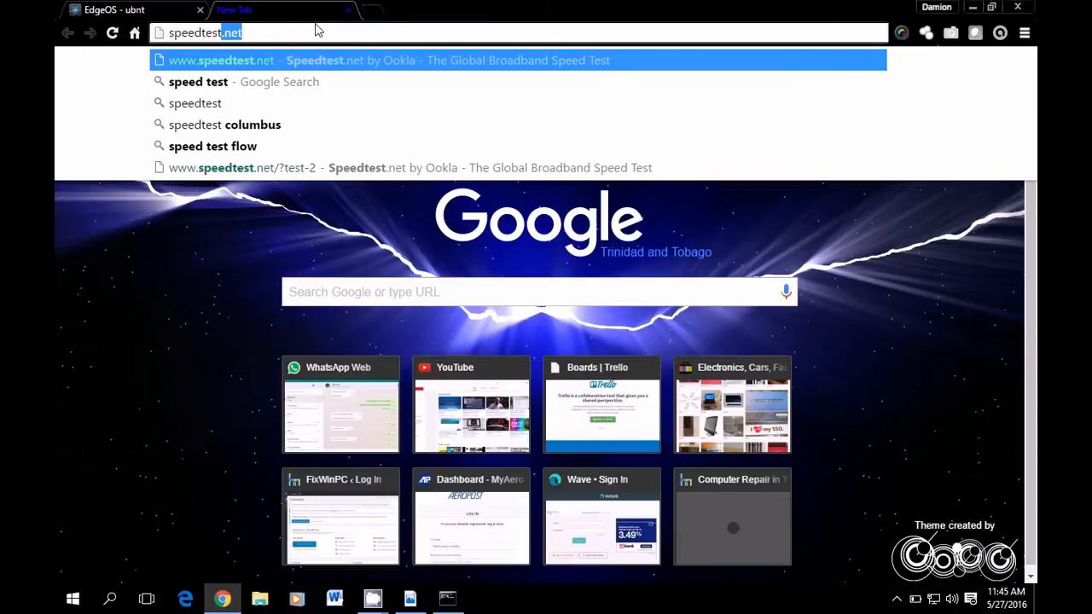
{"action": "key", "text": "Return"}
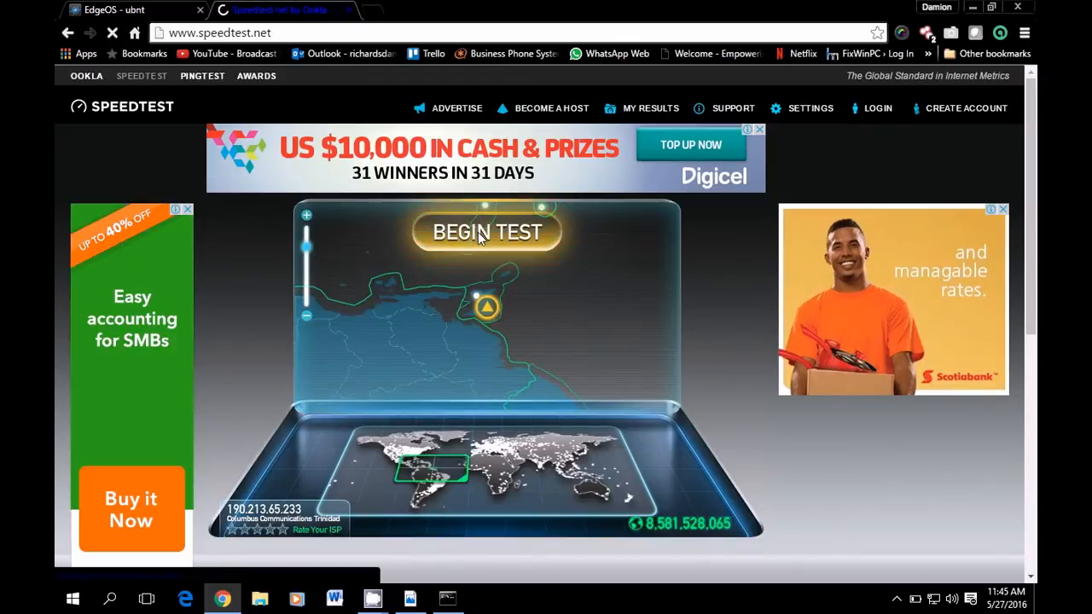
{"action": "left_click", "coordinate": [477, 233]}
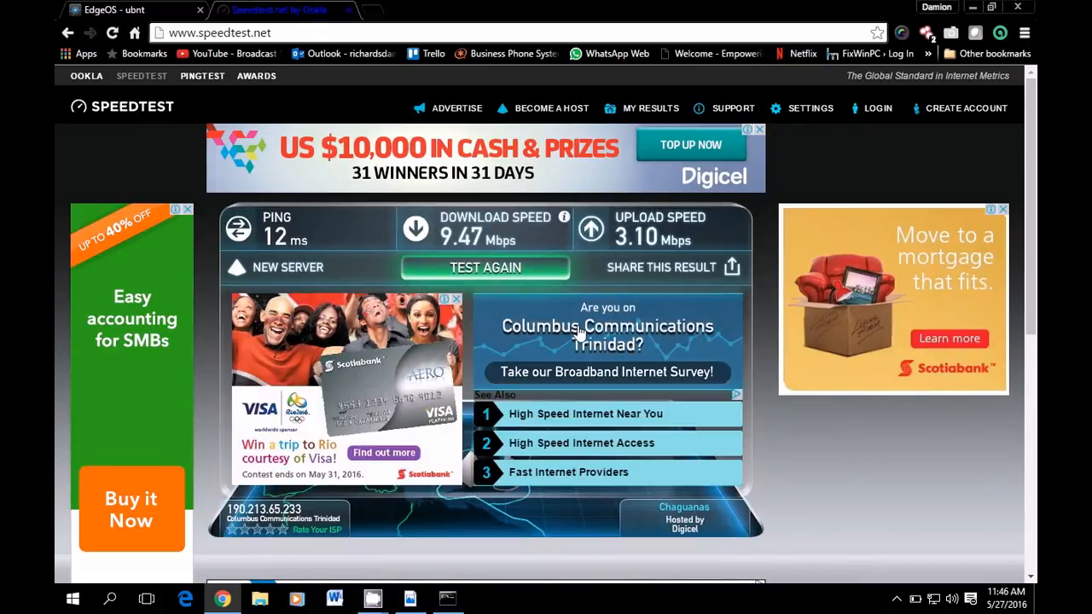
{"action": "left_click", "coordinate": [348, 10]}
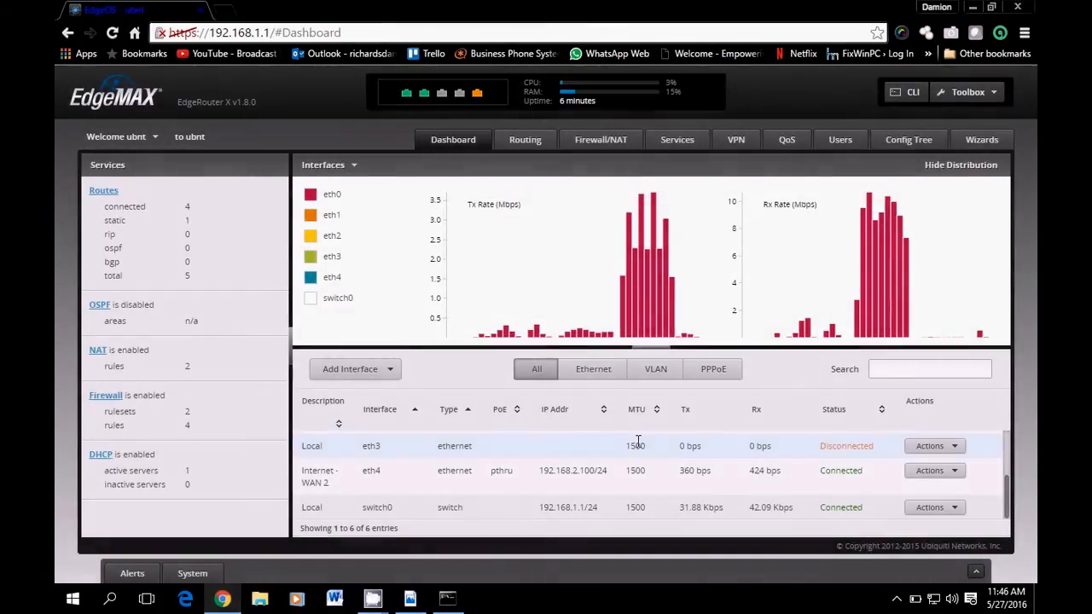
Review eth0 and eth4 in the dashboard's Interfaces table, then return to Command Prompt
{"action": "scroll", "coordinate": [775, 499], "scroll_direction": "up", "scroll_amount": 3}
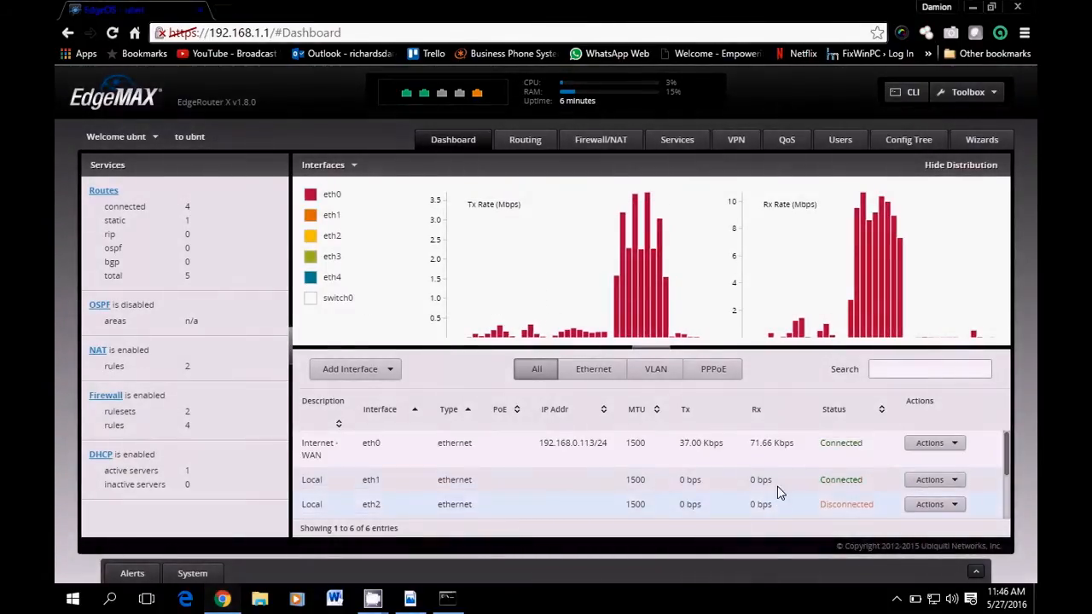
{"action": "scroll", "coordinate": [853, 486], "scroll_direction": "down", "scroll_amount": 3}
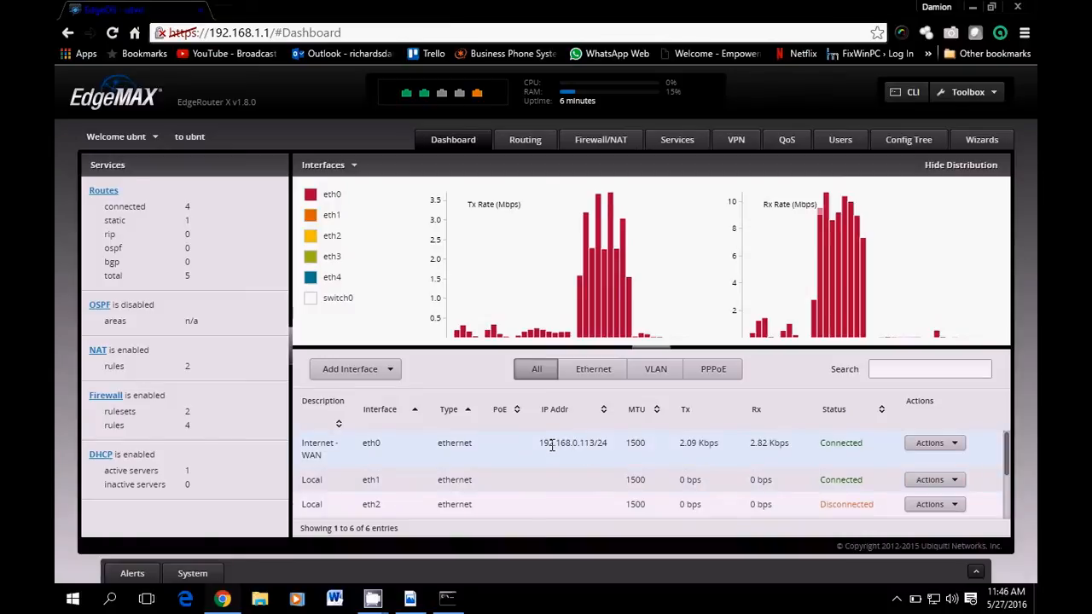
{"action": "scroll", "coordinate": [754, 492], "scroll_direction": "down", "scroll_amount": 2}
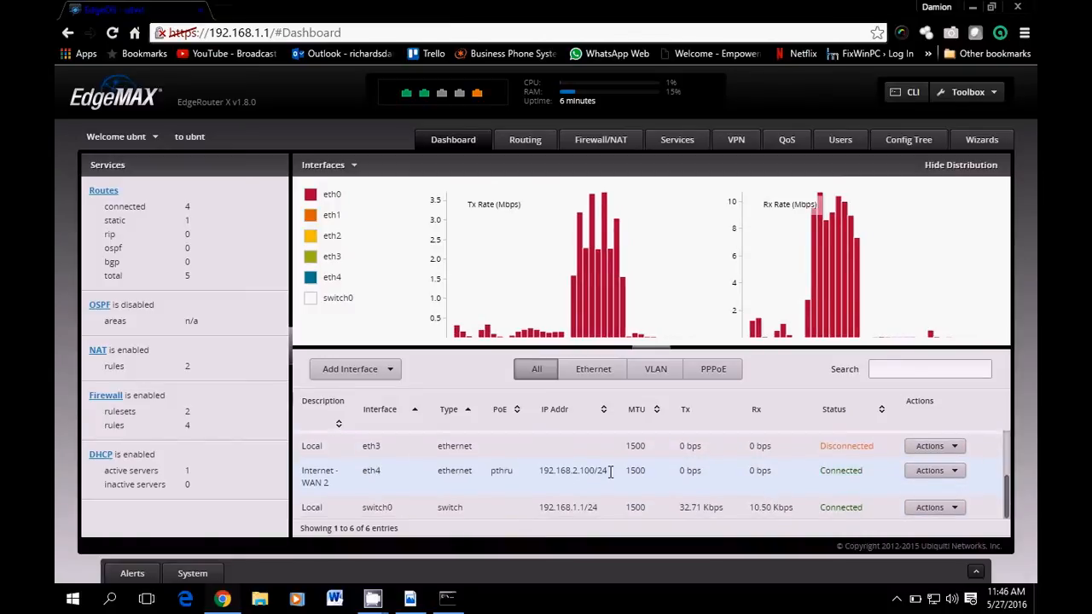
{"action": "left_click", "coordinate": [447, 598]}
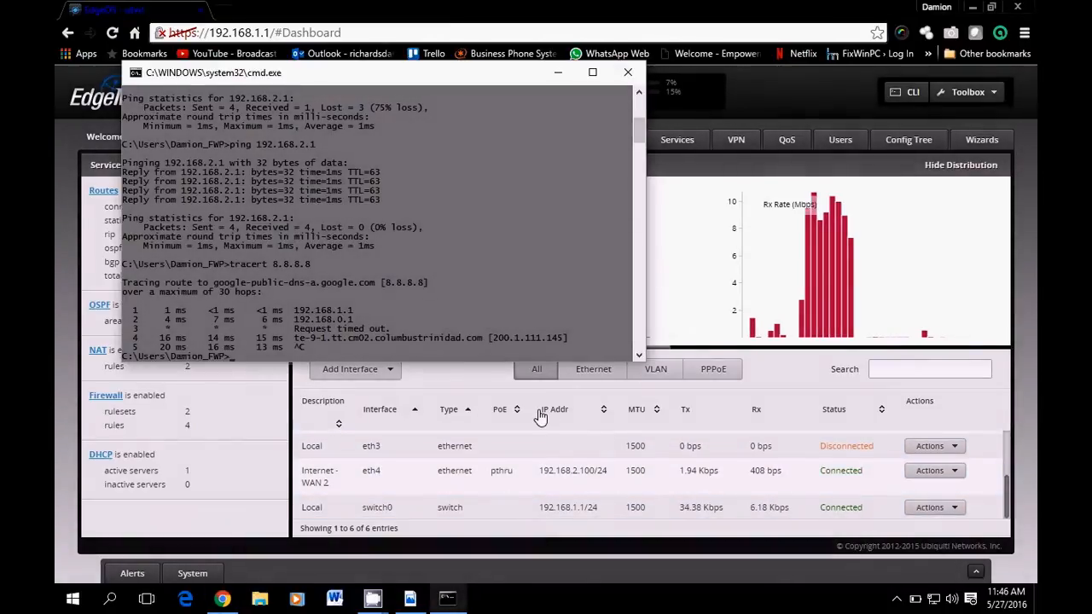
Start a continuous ping to 8.8.8.8 with ping 8.8.8.8 -t
{"action": "type", "text": "ping 8.8.8.8"}
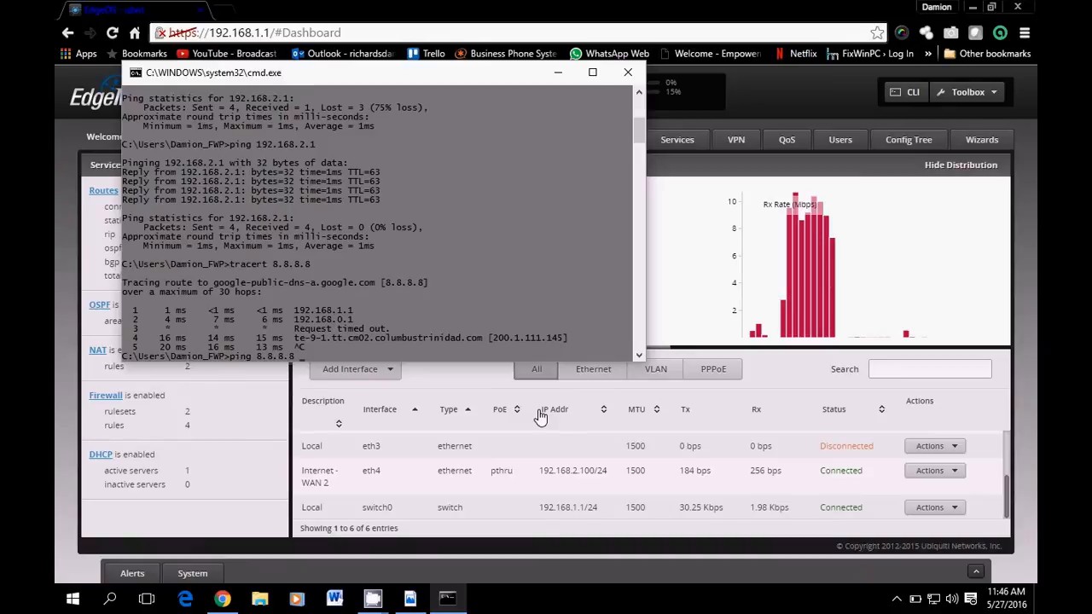
{"action": "key", "text": "Return"}
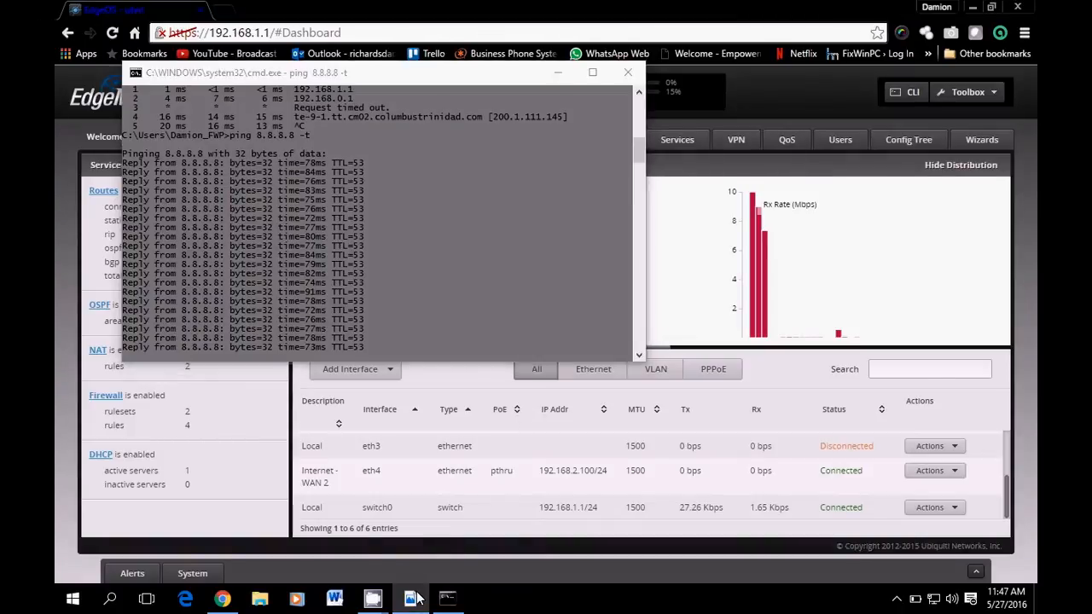
Show the DualWan.pdf network diagram in Acrobat, then minimize it to watch the ping
{"action": "left_click", "coordinate": [413, 598]}
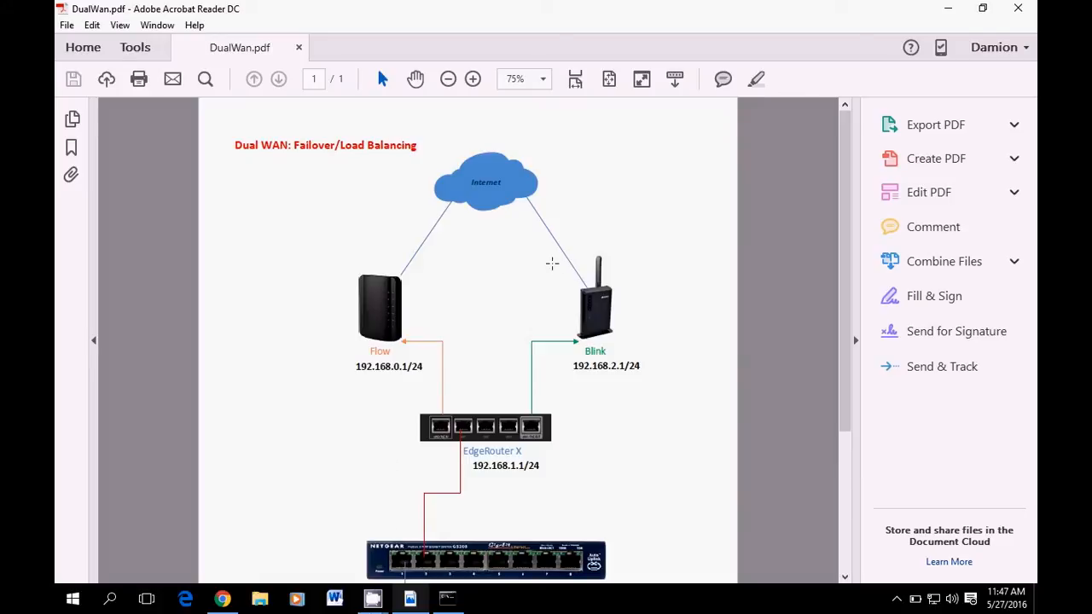
{"action": "left_click", "coordinate": [946, 9]}
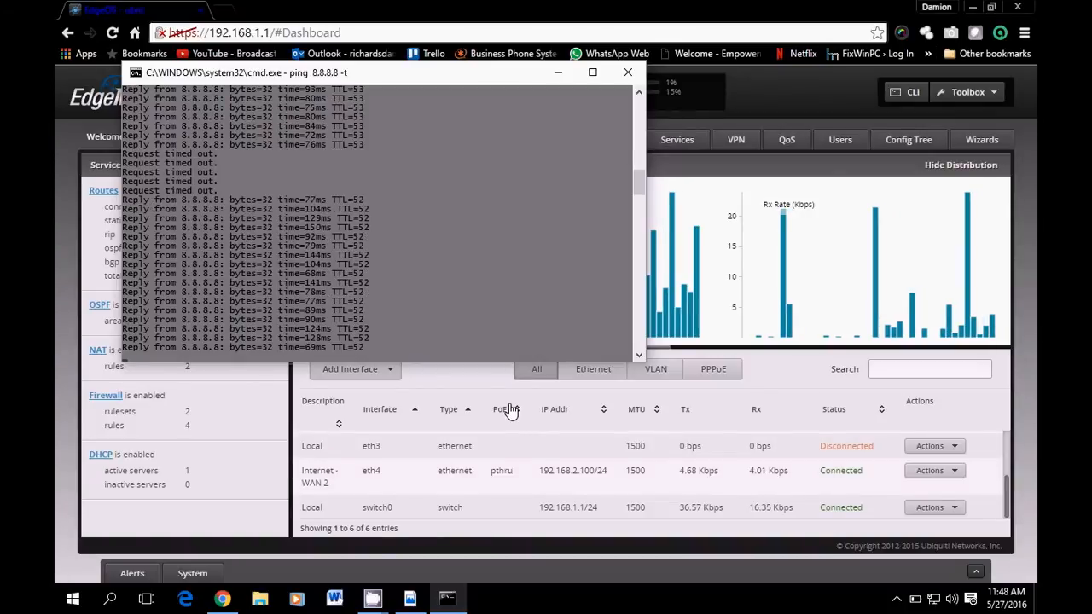
Stop the continuous ping and rerun tracert 8.8.8.8 from command history
{"action": "key", "text": "ctrl+c"}
{"action": "key", "text": "Up"}
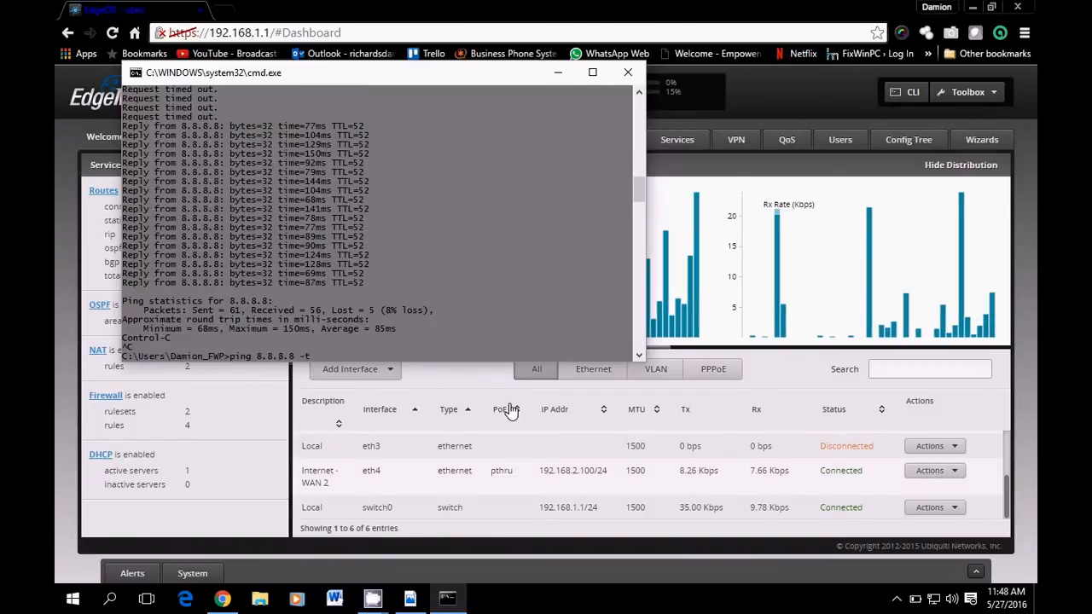
{"action": "key", "text": "Up"}
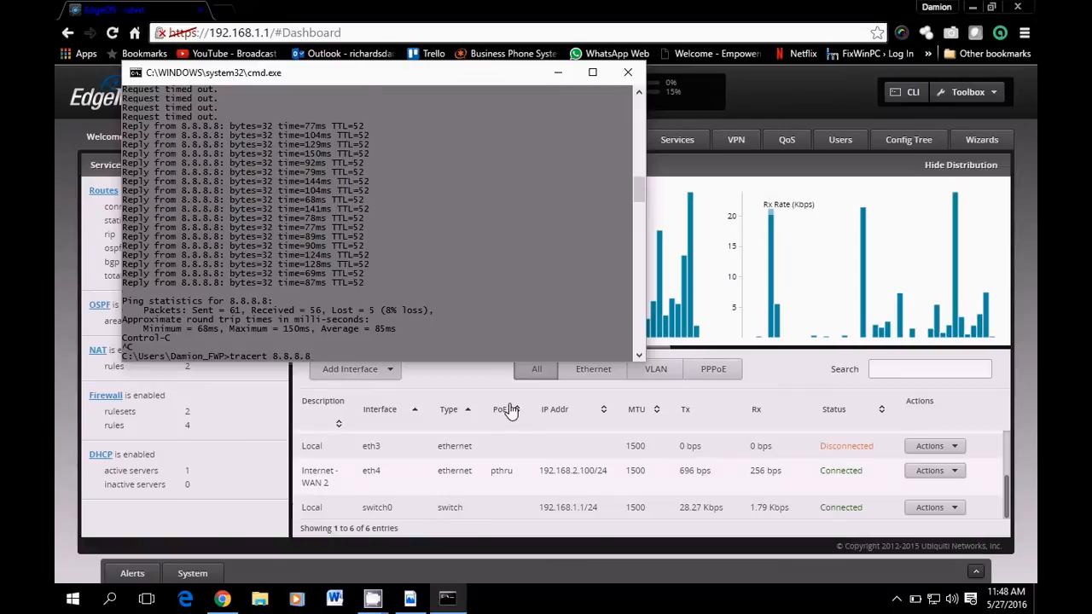
{"action": "key", "text": "Return"}
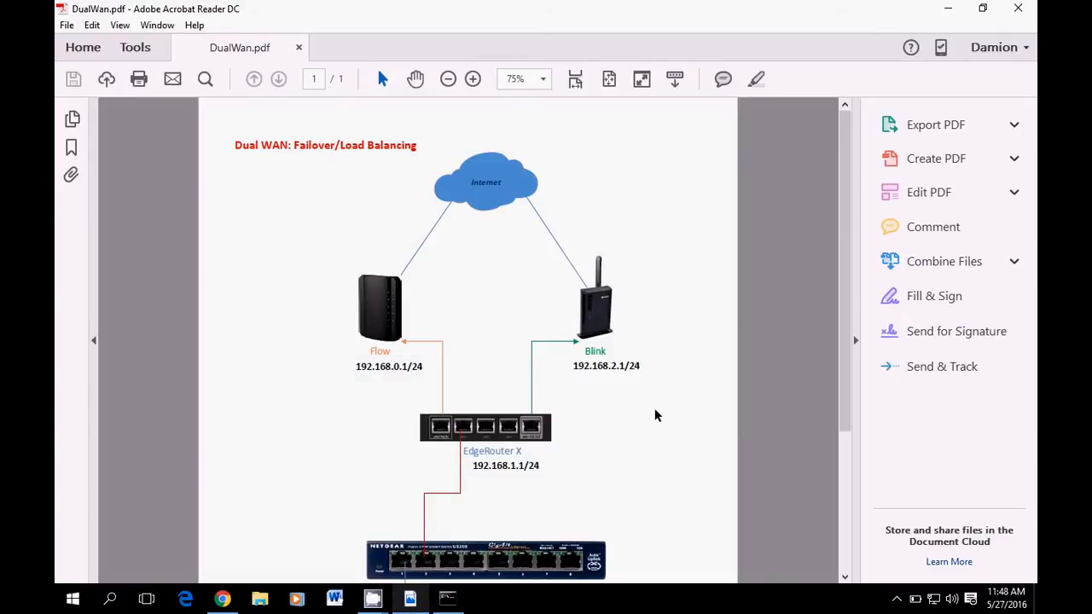
Minimize the diagram, stop the trace route, and minimize the command console
{"action": "left_click", "coordinate": [948, 8]}
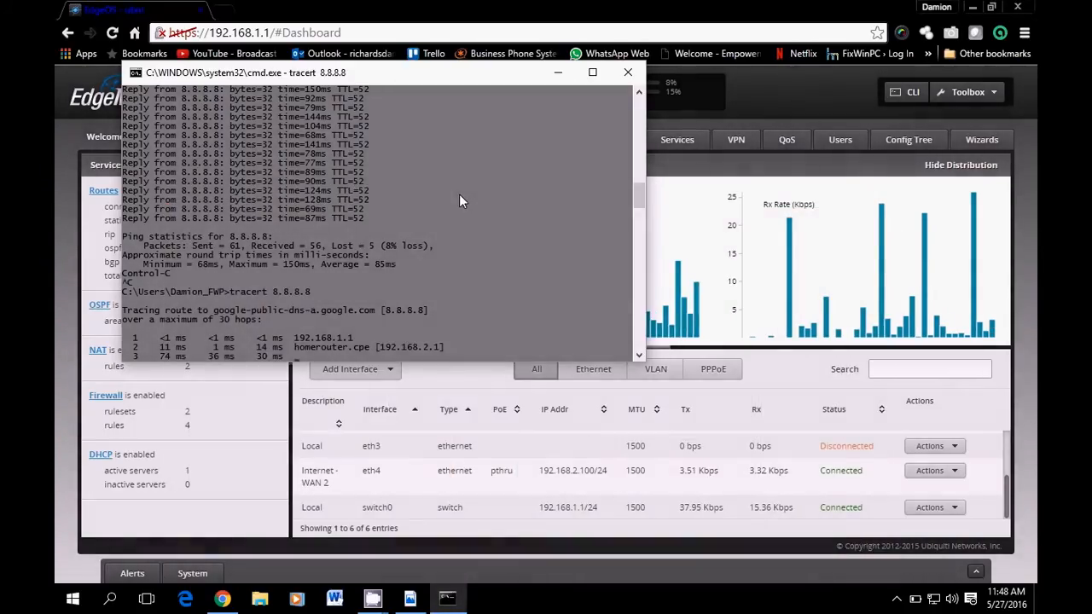
{"action": "key", "text": "ctrl+c"}
{"action": "left_click", "coordinate": [558, 73]}
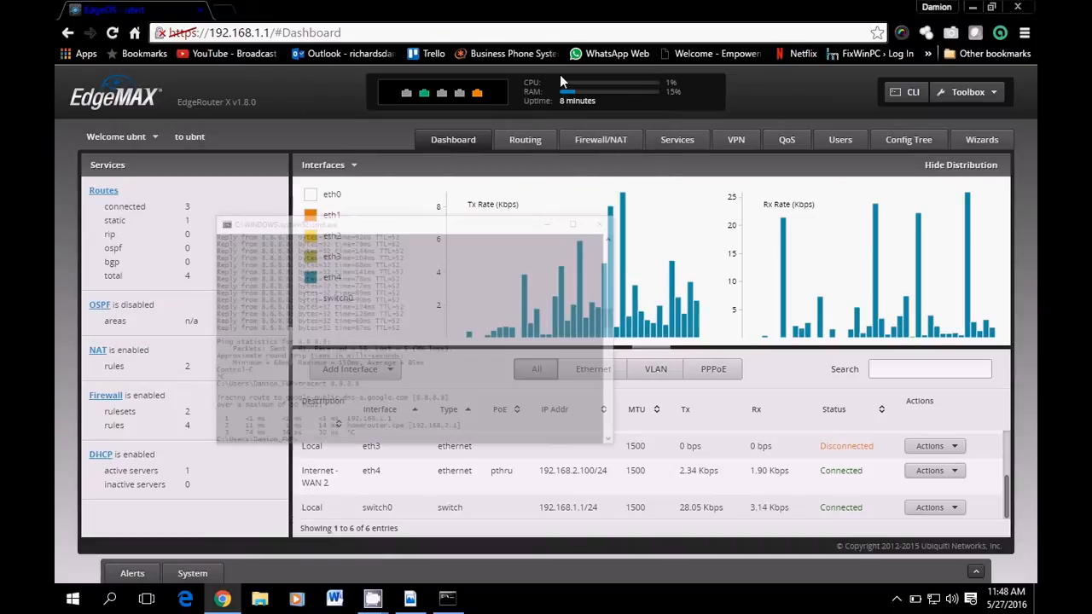
{"action": "left_click", "coordinate": [226, 10]}
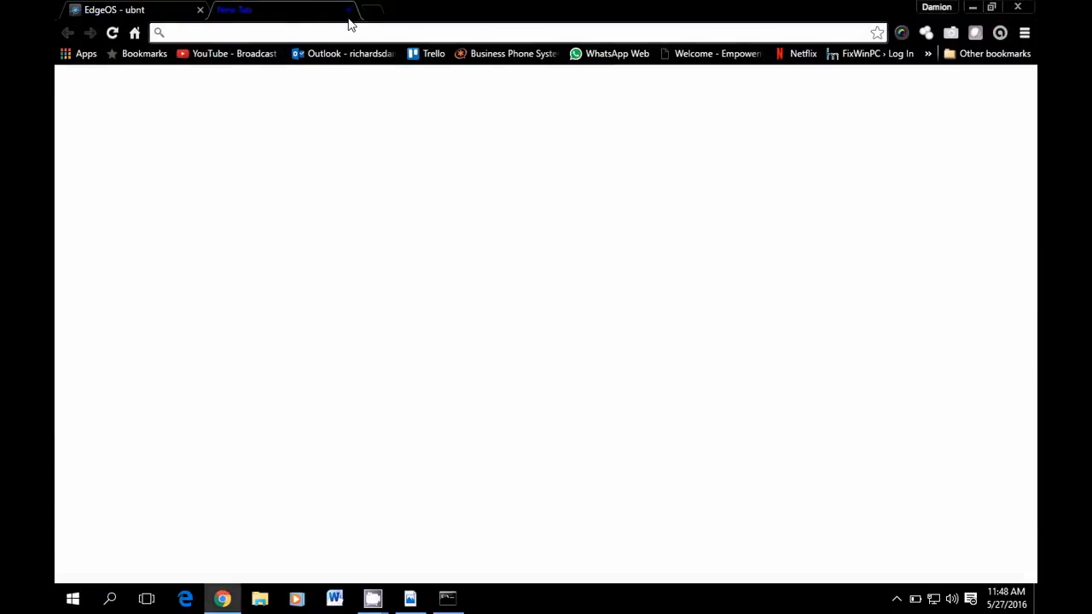
{"action": "type", "text": "speedtest.net"}
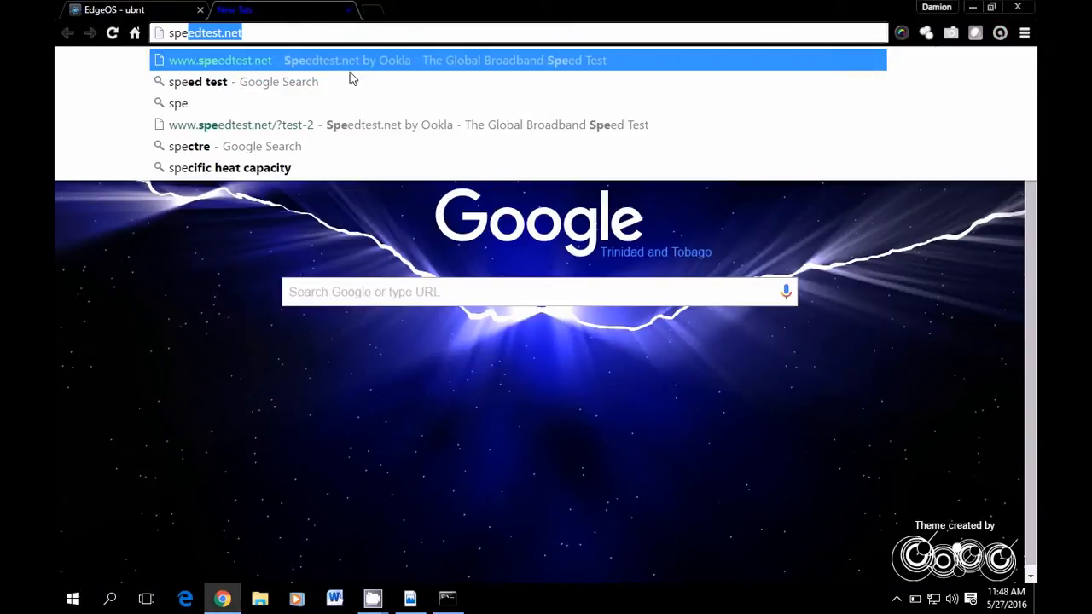
{"action": "left_click", "coordinate": [352, 62]}
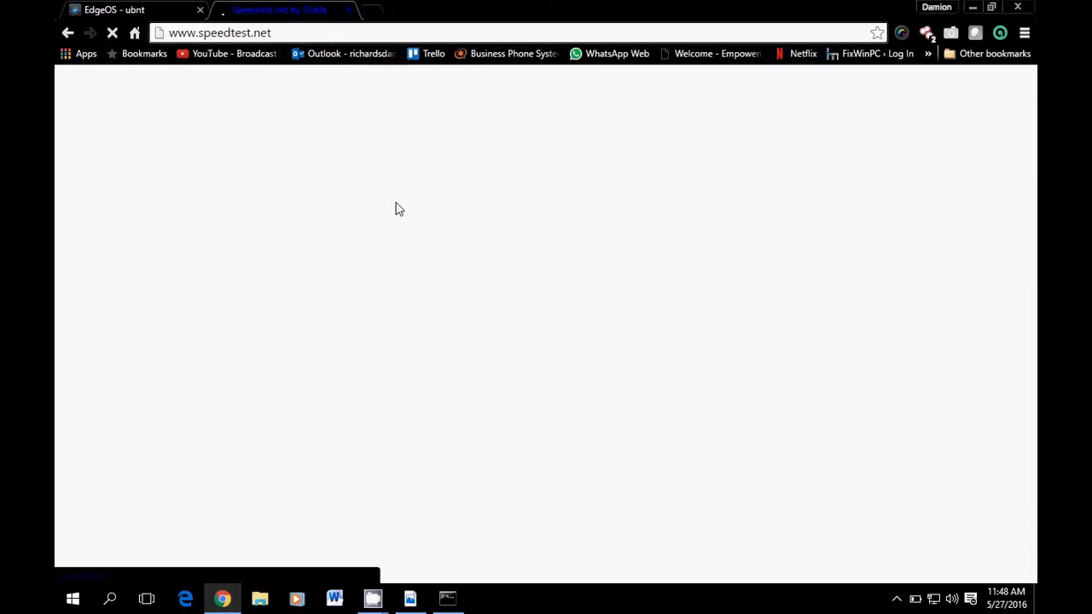
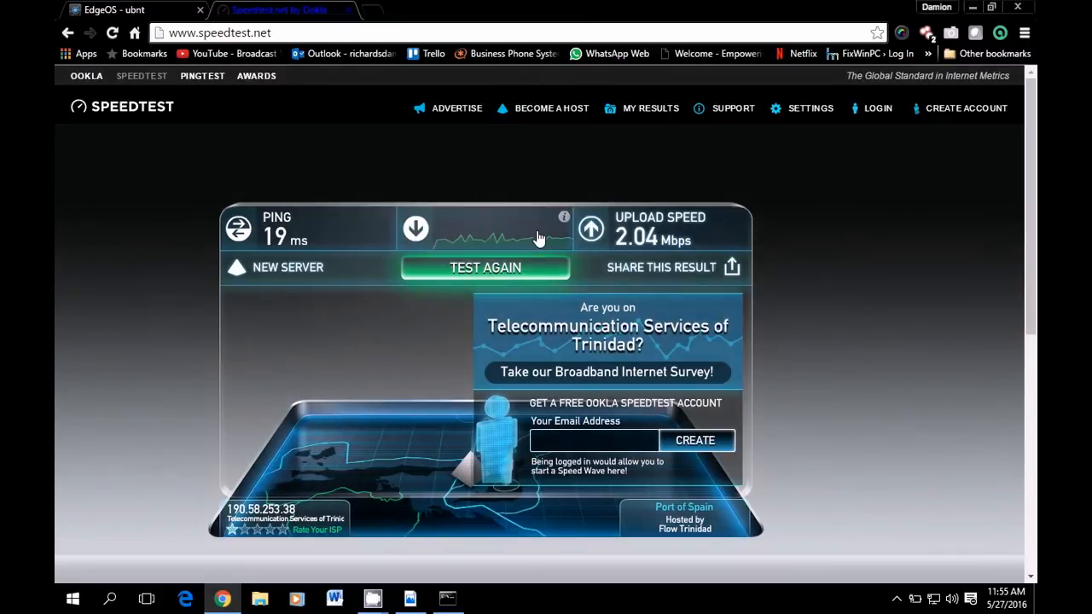
Close the Speedtest tab and verify eth0 (192.168.0.113/24) and eth4 (192.168.2.100/24) show Connected
{"action": "left_click", "coordinate": [350, 10]}
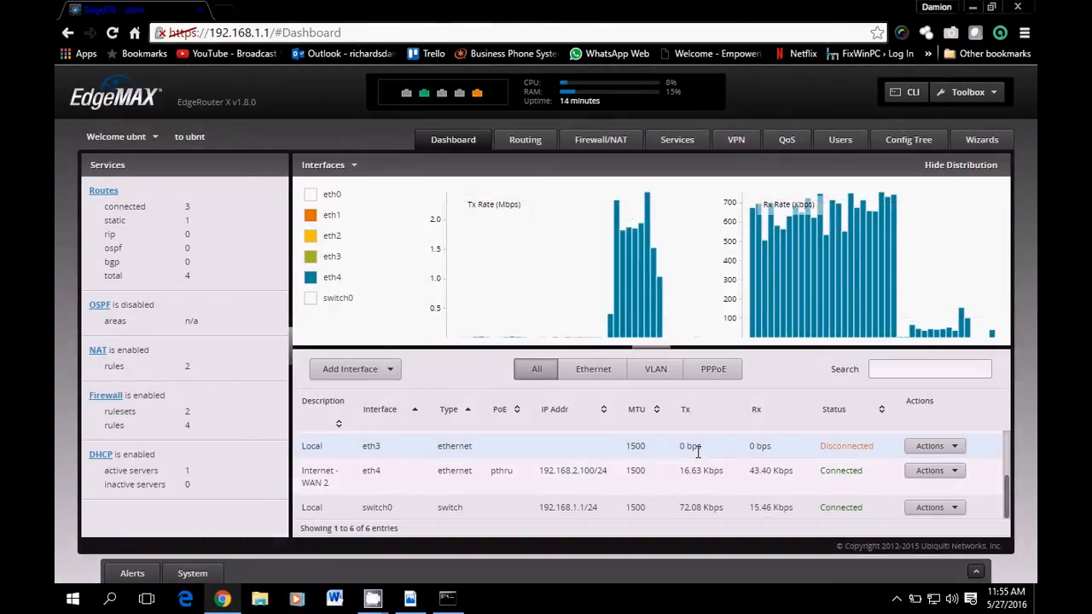
{"action": "scroll", "coordinate": [698, 452], "scroll_direction": "up", "scroll_amount": 3}
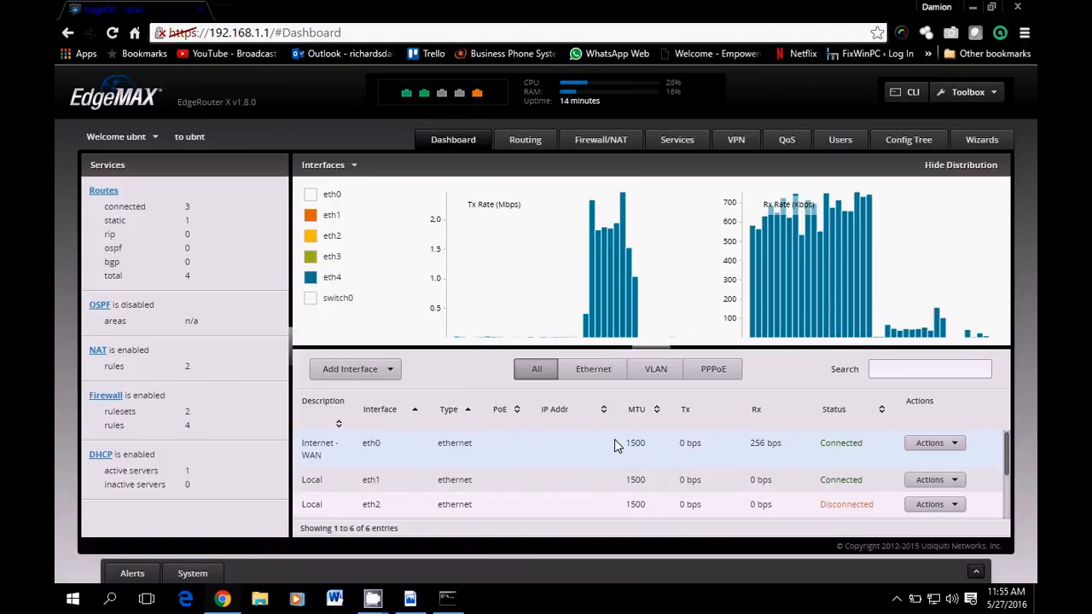
{"action": "scroll", "coordinate": [713, 459], "scroll_direction": "down", "scroll_amount": 2}
{"action": "scroll", "coordinate": [713, 459], "scroll_direction": "up", "scroll_amount": 2}
{"action": "scroll", "coordinate": [708, 460], "scroll_direction": "down", "scroll_amount": 2}
{"action": "scroll", "coordinate": [705, 461], "scroll_direction": "up", "scroll_amount": 3}
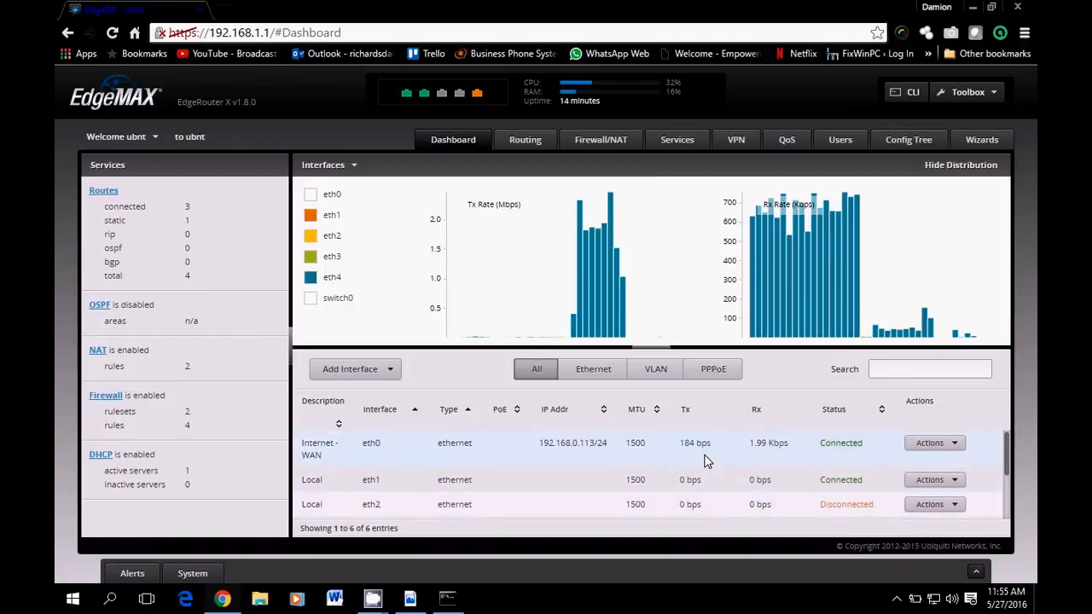
{"action": "scroll", "coordinate": [706, 461], "scroll_direction": "down", "scroll_amount": 3}
{"action": "scroll", "coordinate": [706, 460], "scroll_direction": "up", "scroll_amount": 3}
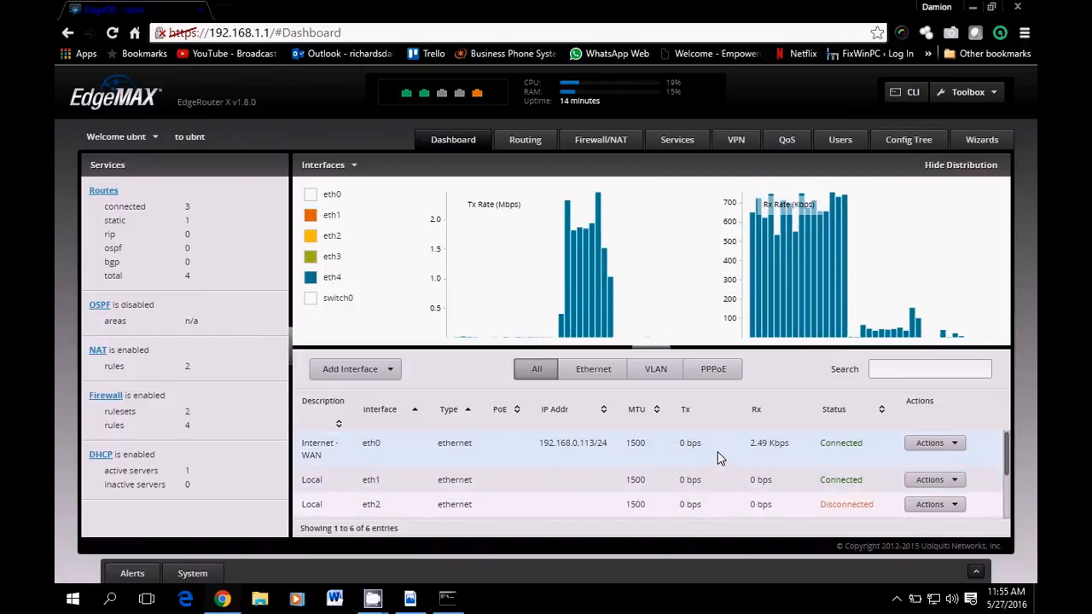
{"action": "scroll", "coordinate": [717, 461], "scroll_direction": "down", "scroll_amount": 3}
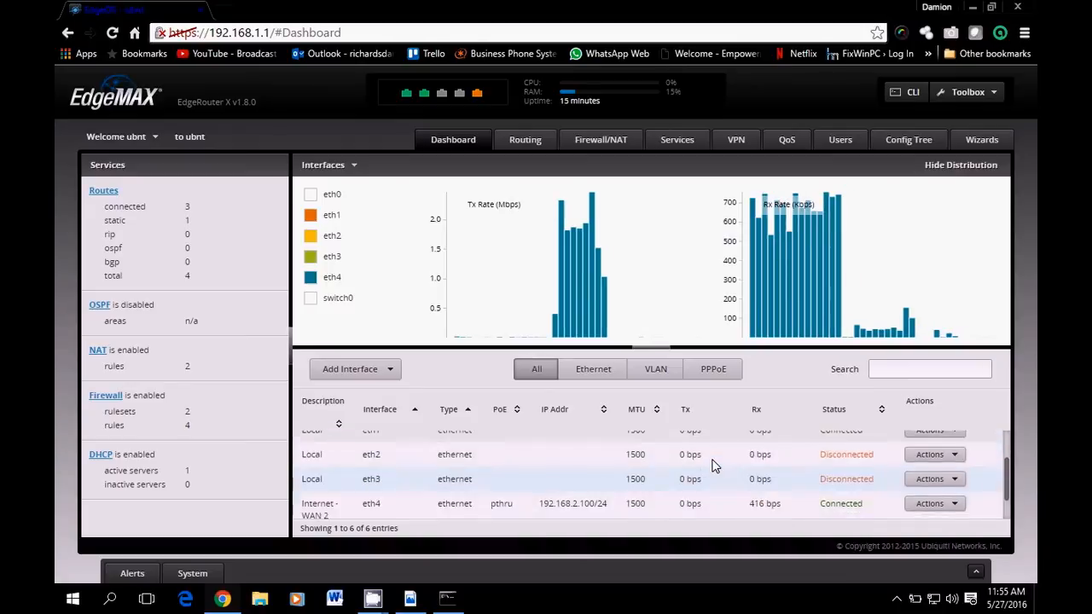
{"action": "scroll", "coordinate": [715, 465], "scroll_direction": "up", "scroll_amount": 3}
{"action": "scroll", "coordinate": [713, 468], "scroll_direction": "down", "scroll_amount": 5}
{"action": "scroll", "coordinate": [711, 467], "scroll_direction": "up", "scroll_amount": 5}
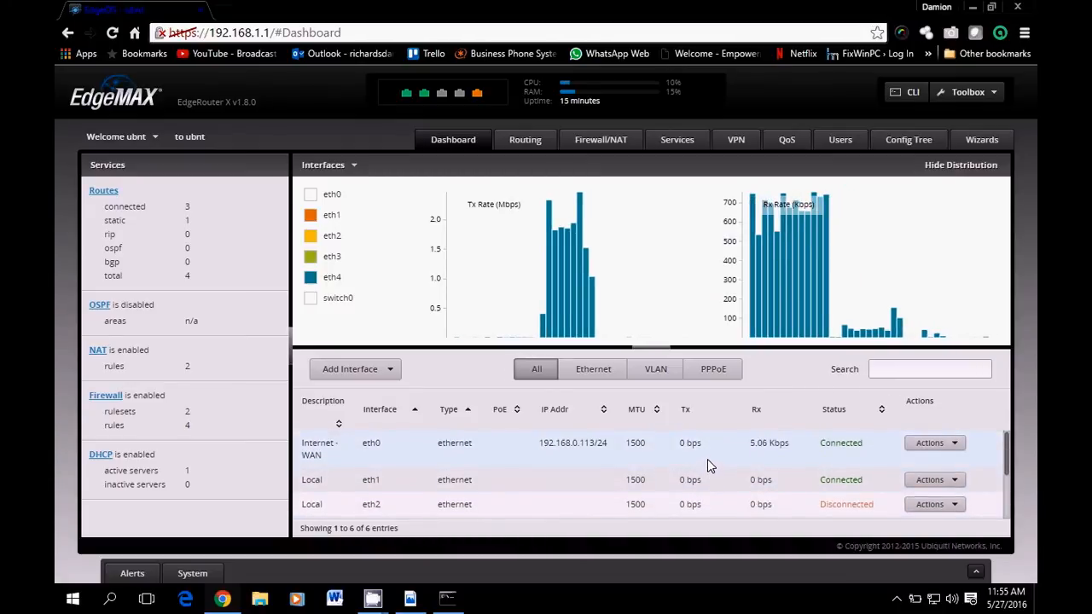
{"action": "scroll", "coordinate": [707, 459], "scroll_direction": "down", "scroll_amount": 5}
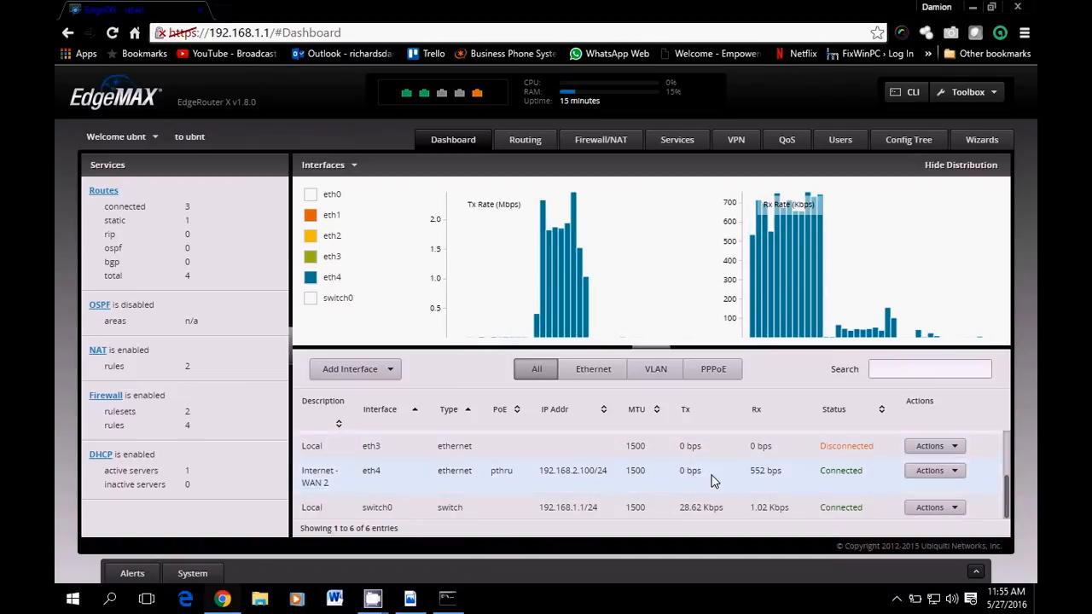
{"action": "scroll", "coordinate": [721, 488], "scroll_direction": "up", "scroll_amount": 5}
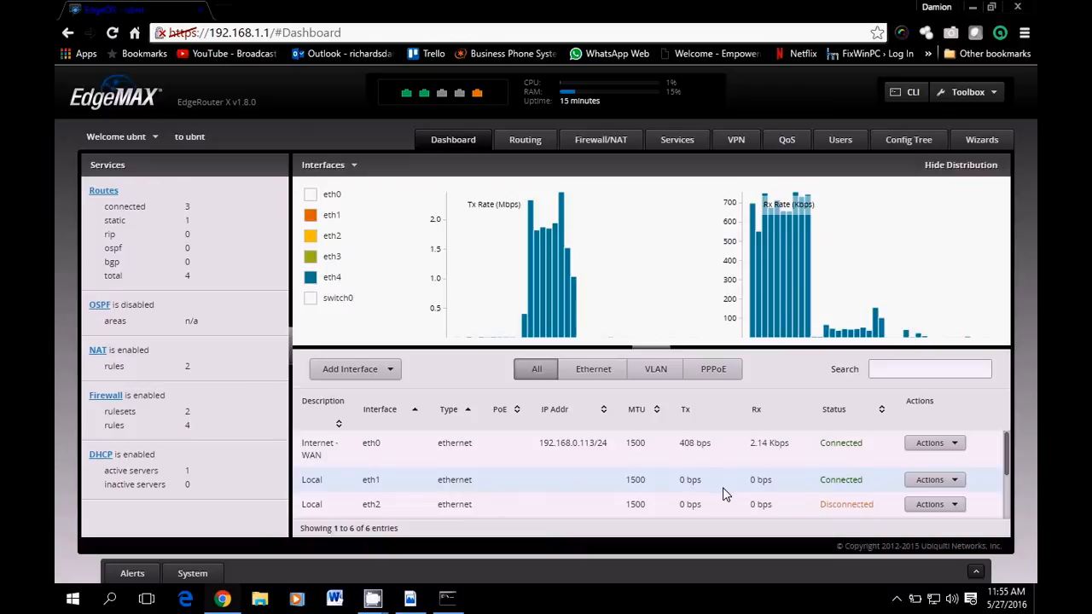
{"action": "left_click", "coordinate": [977, 142]}
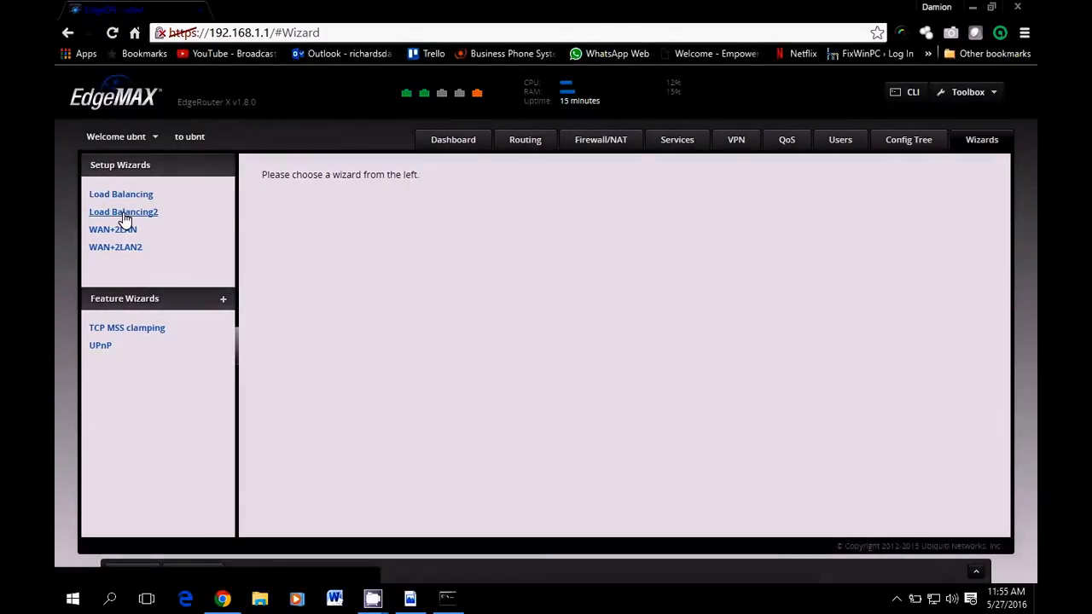
{"action": "left_click", "coordinate": [127, 213]}
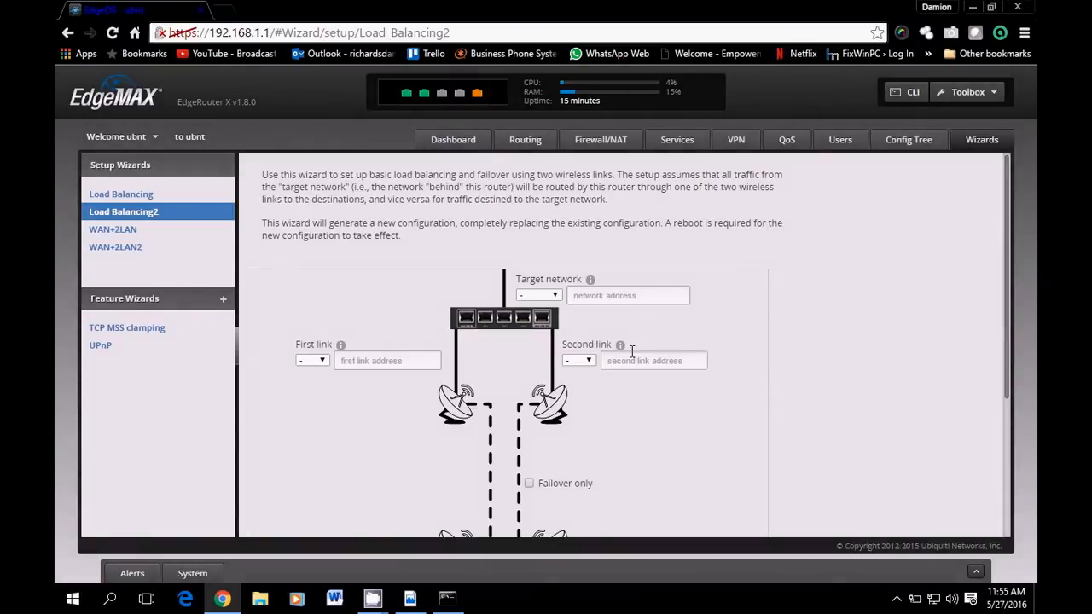
{"action": "scroll", "coordinate": [812, 352], "scroll_direction": "down", "scroll_amount": 3}
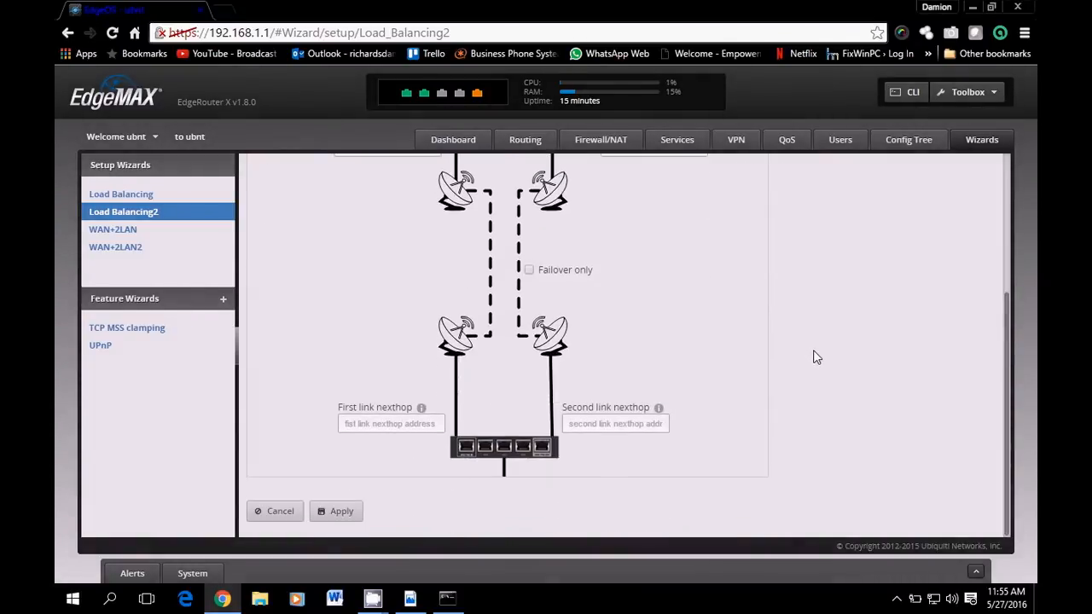
{"action": "scroll", "coordinate": [814, 354], "scroll_direction": "up", "scroll_amount": 2}
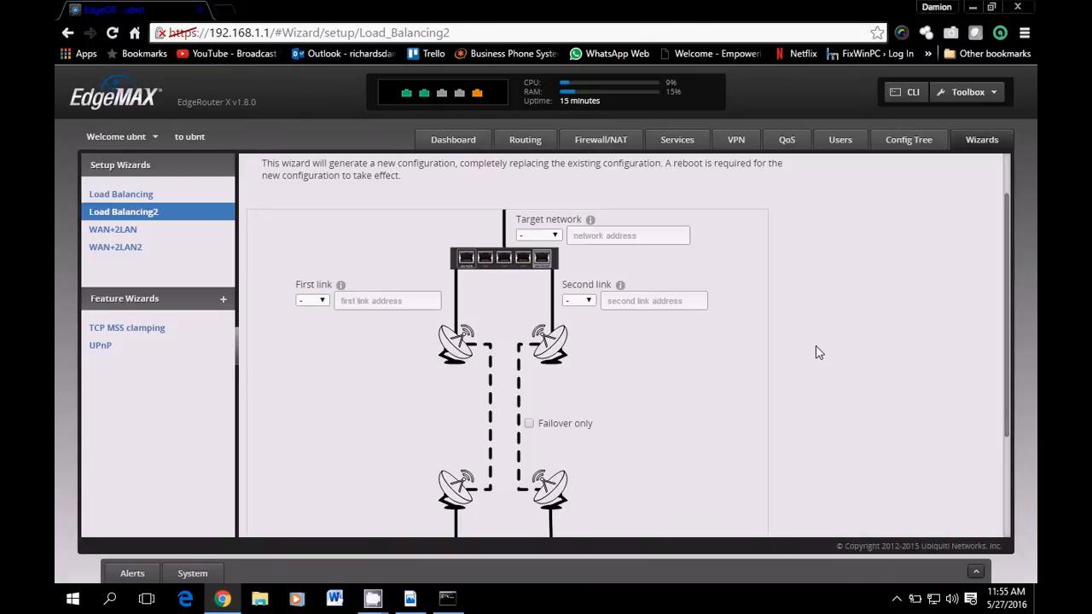
{"action": "scroll", "coordinate": [818, 353], "scroll_direction": "down", "scroll_amount": 3}
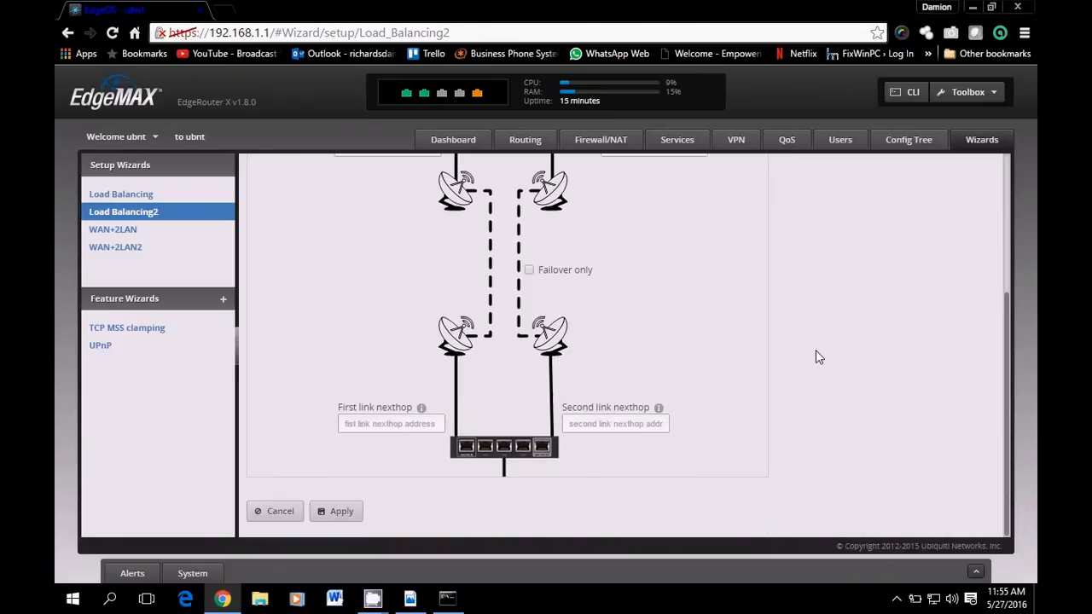
{"action": "scroll", "coordinate": [816, 350], "scroll_direction": "up", "scroll_amount": 3}
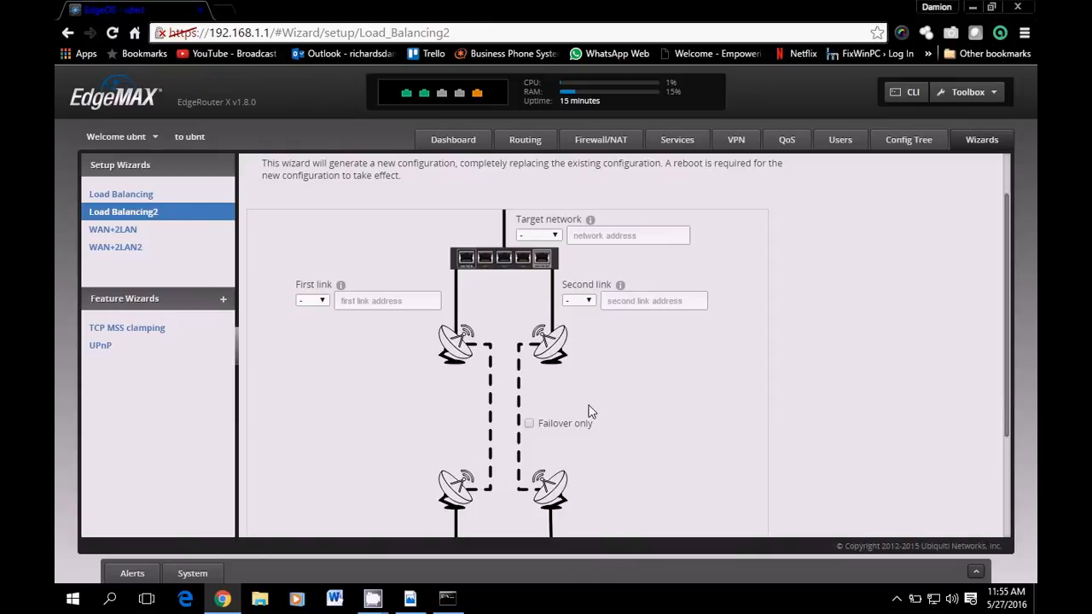
{"action": "scroll", "coordinate": [590, 409], "scroll_direction": "down", "scroll_amount": 3}
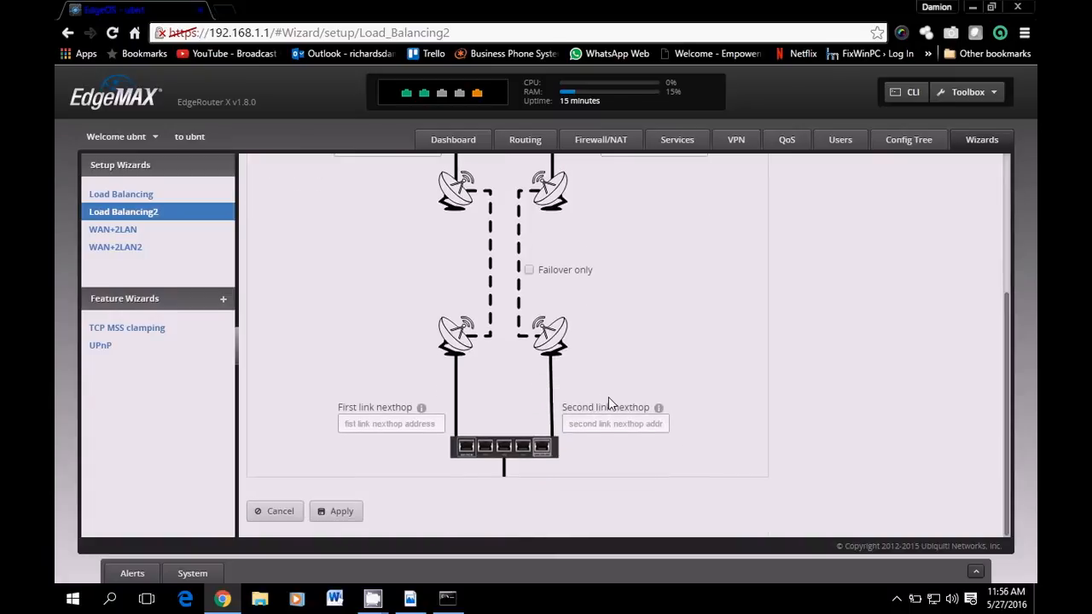
{"action": "scroll", "coordinate": [601, 390], "scroll_direction": "up", "scroll_amount": 2}
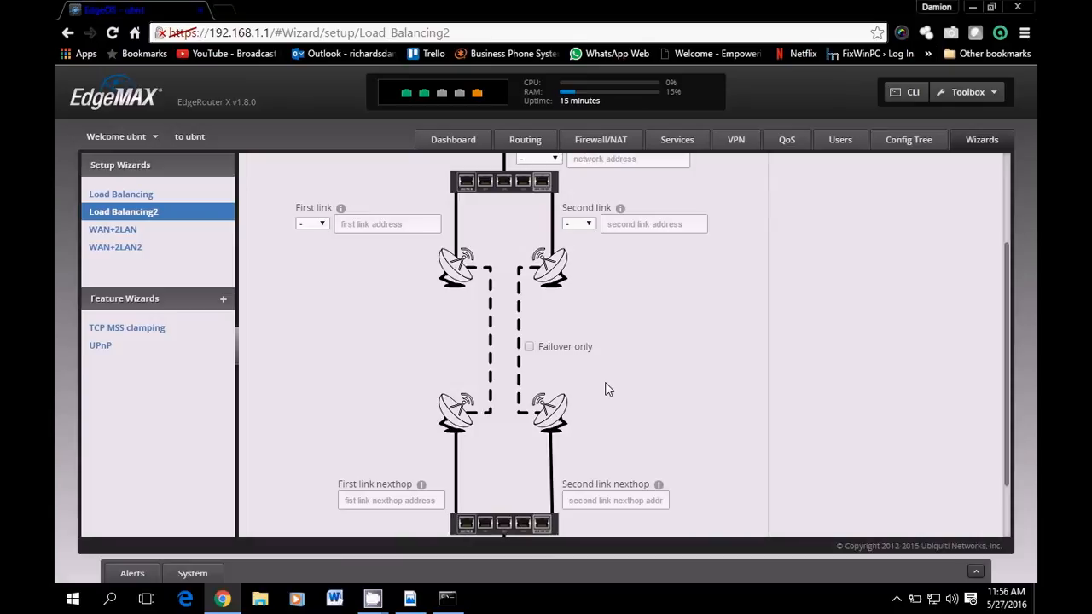
{"action": "scroll", "coordinate": [694, 393], "scroll_direction": "up", "scroll_amount": 3}
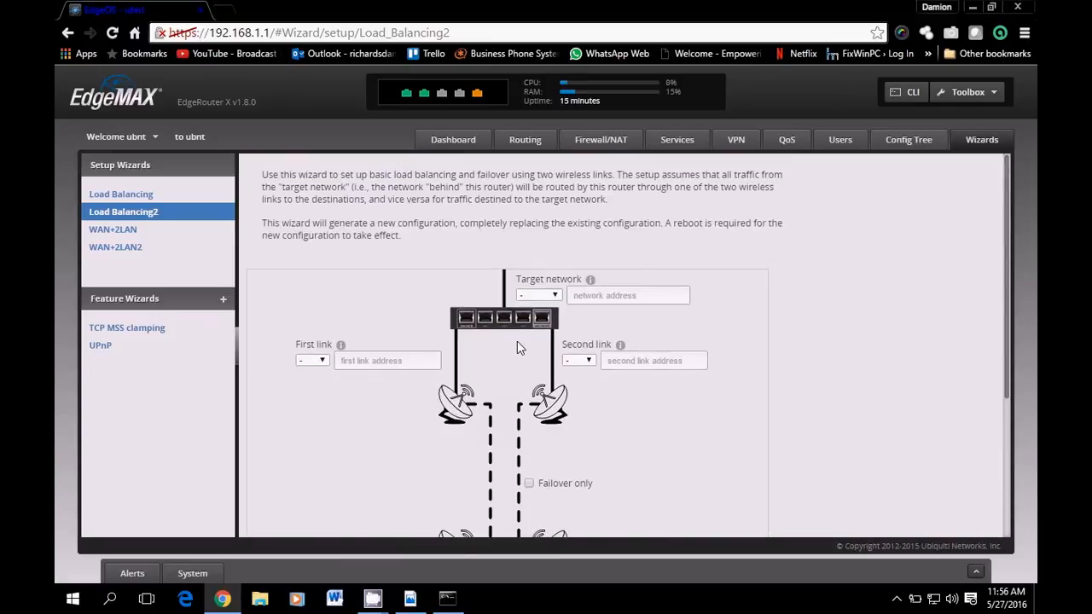
{"action": "scroll", "coordinate": [707, 400], "scroll_direction": "down", "scroll_amount": 5}
{"action": "scroll", "coordinate": [708, 403], "scroll_direction": "up", "scroll_amount": 2}
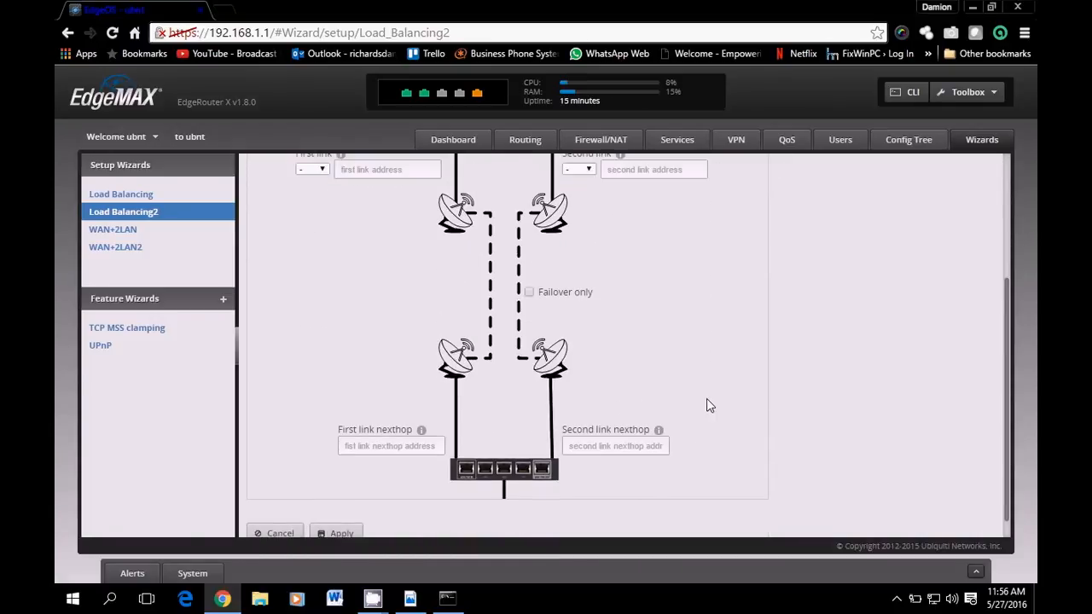
{"action": "scroll", "coordinate": [708, 399], "scroll_direction": "up", "scroll_amount": 3}
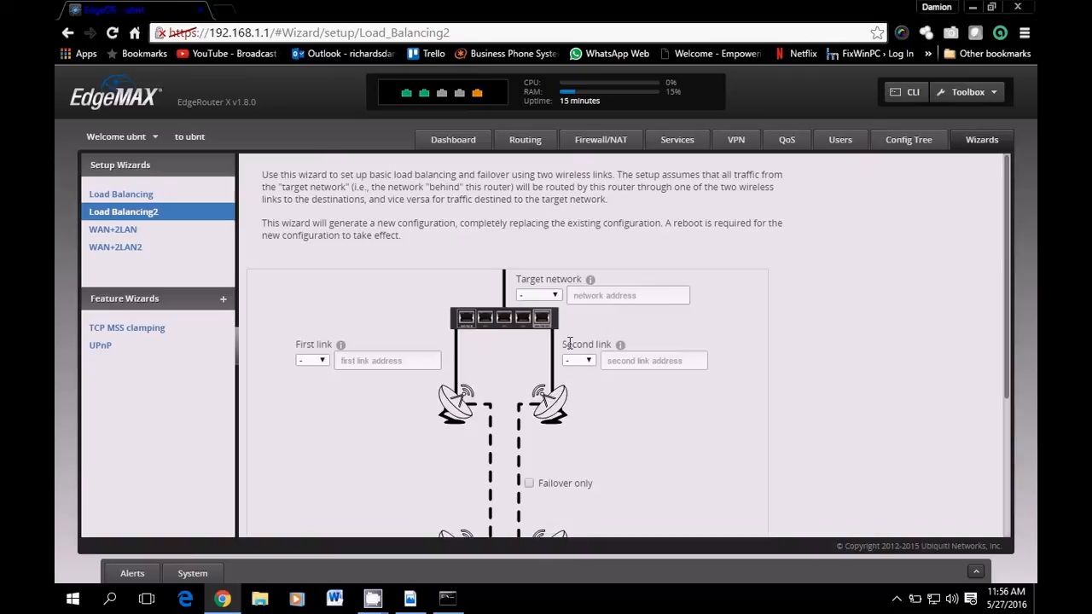
{"action": "left_click", "coordinate": [323, 362]}
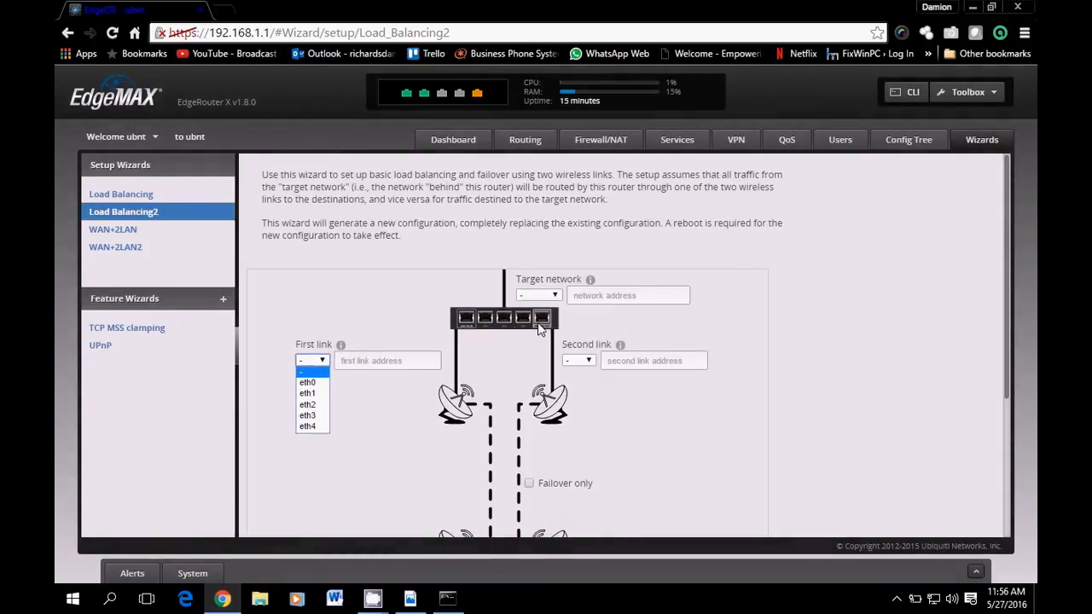
{"action": "left_click", "coordinate": [324, 362]}
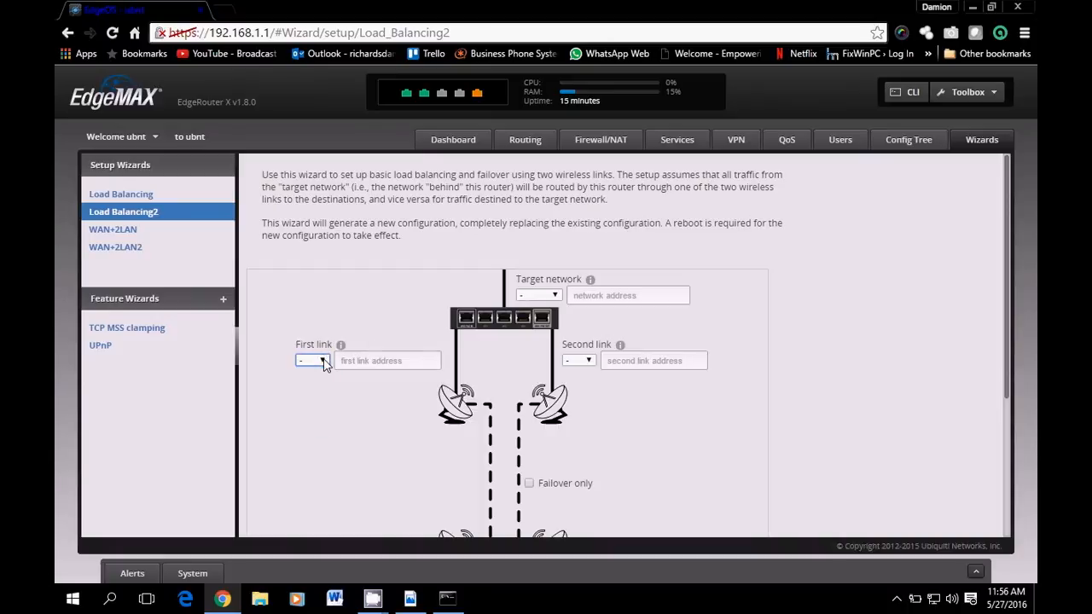
{"action": "left_click", "coordinate": [554, 296]}
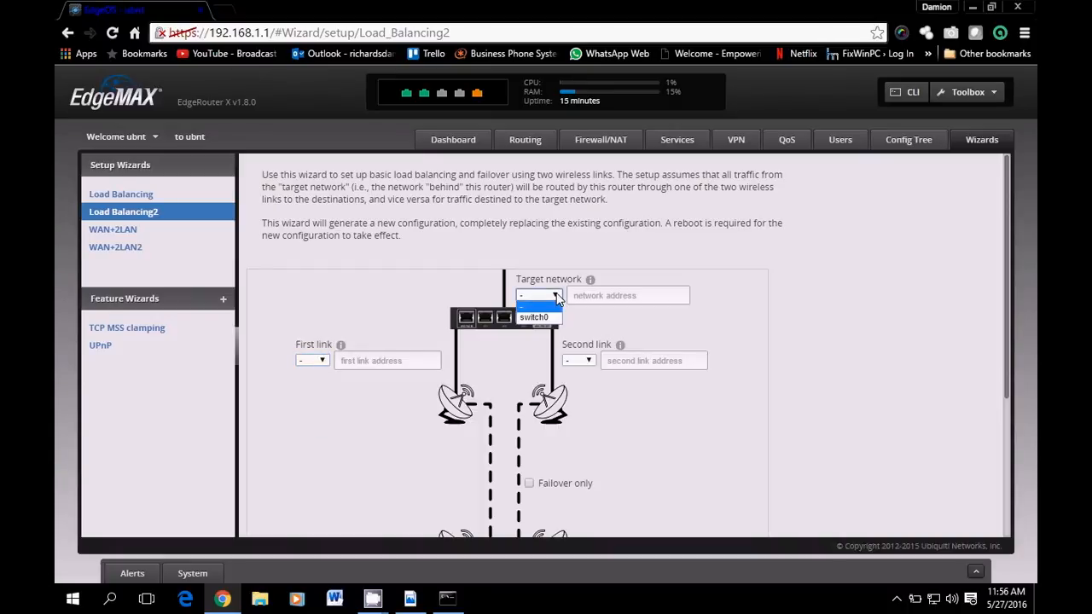
{"action": "left_click", "coordinate": [556, 297]}
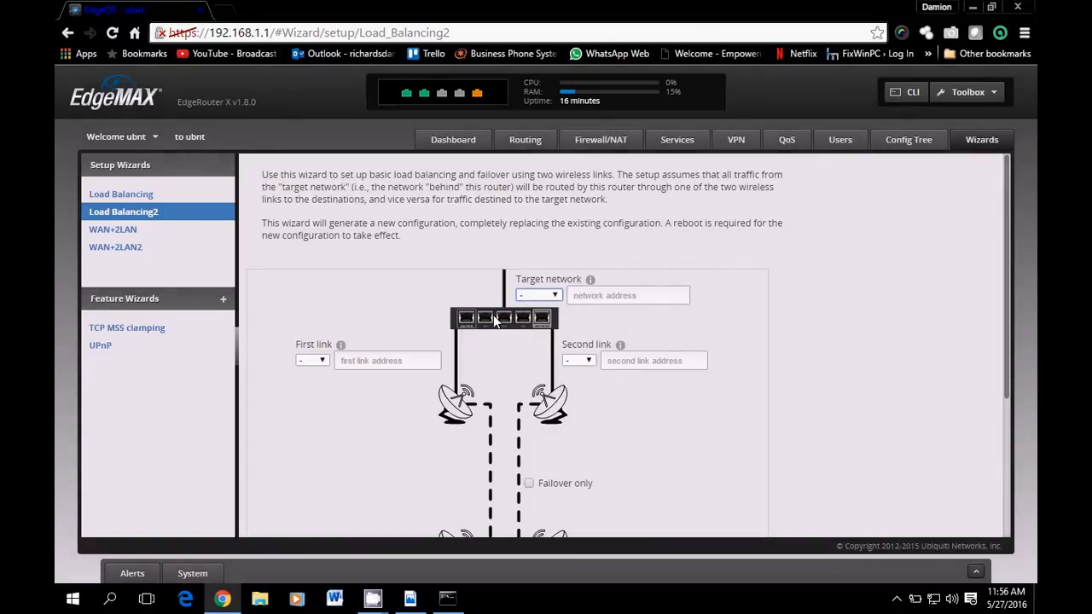
{"action": "scroll", "coordinate": [596, 293], "scroll_direction": "down", "scroll_amount": 2}
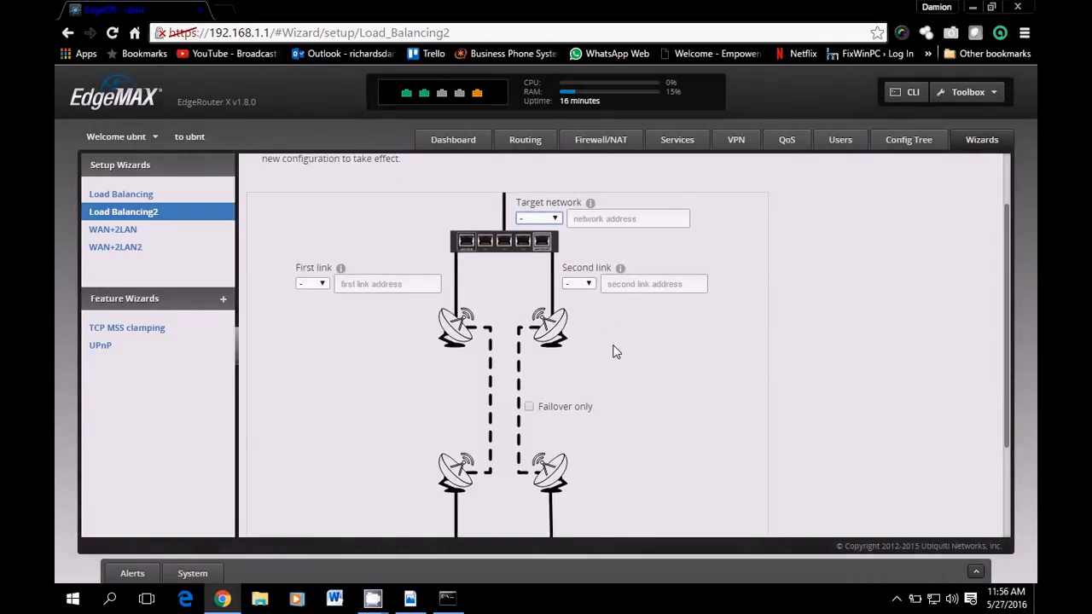
{"action": "scroll", "coordinate": [612, 349], "scroll_direction": "down", "scroll_amount": 3}
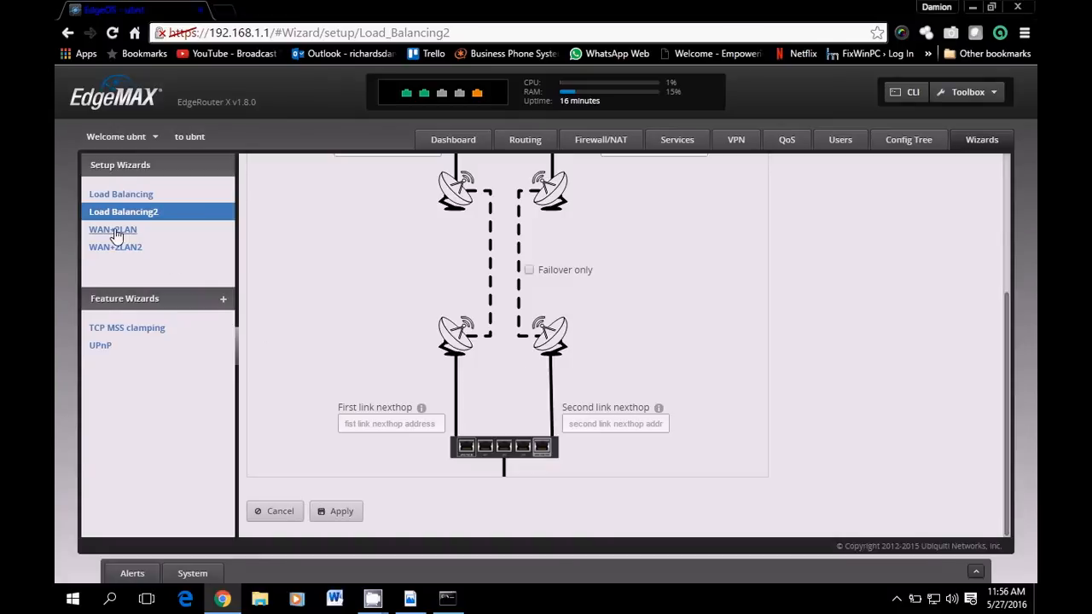
Skip the locked WAN+2LAN wizard and review WAN+2LAN2's settings: eth0 Internet port, DHCP, default firewall
{"action": "left_click", "coordinate": [144, 232]}
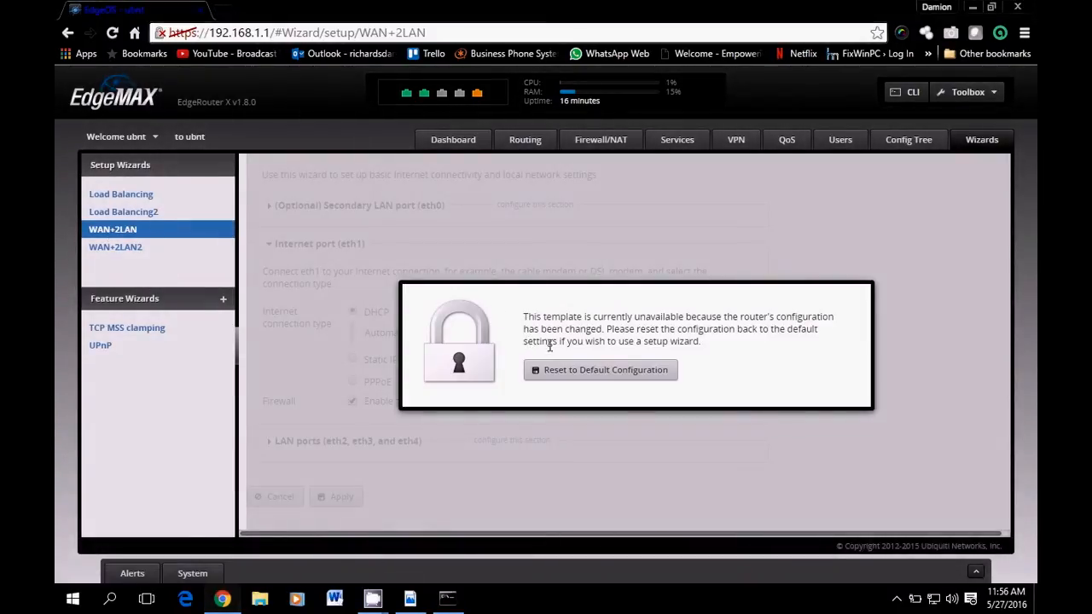
{"action": "left_click", "coordinate": [121, 249]}
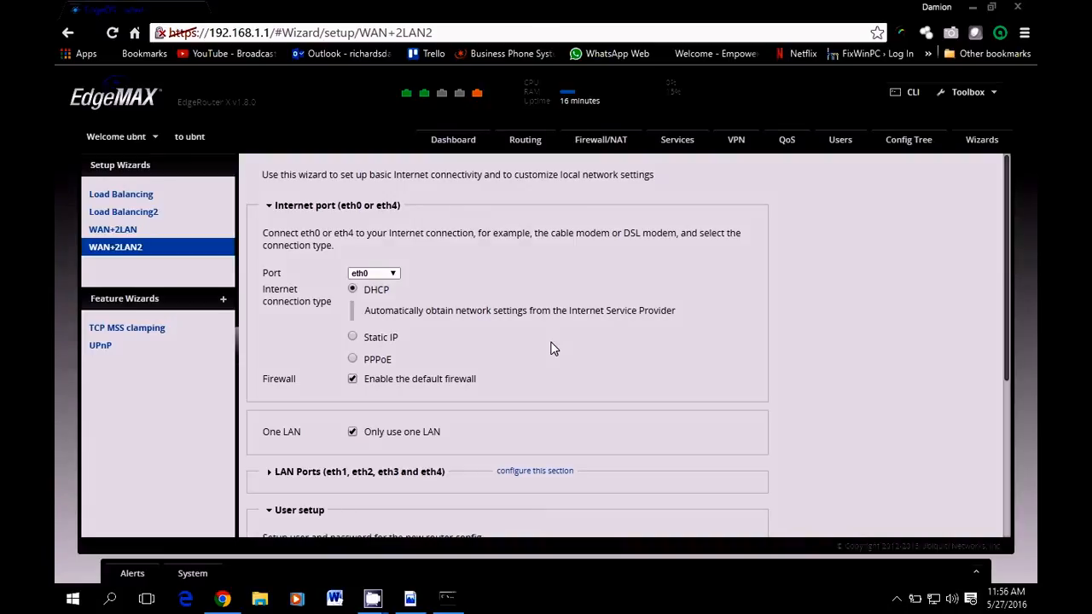
{"action": "scroll", "coordinate": [551, 348], "scroll_direction": "down", "scroll_amount": 3}
{"action": "scroll", "coordinate": [556, 357], "scroll_direction": "down", "scroll_amount": 1}
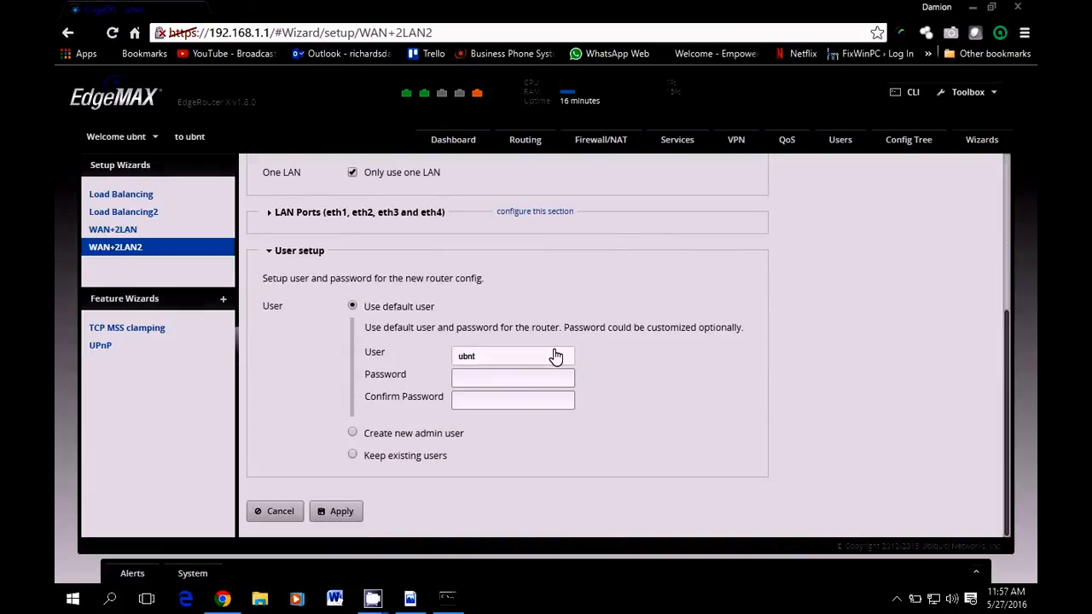
{"action": "scroll", "coordinate": [556, 355], "scroll_direction": "up", "scroll_amount": 5}
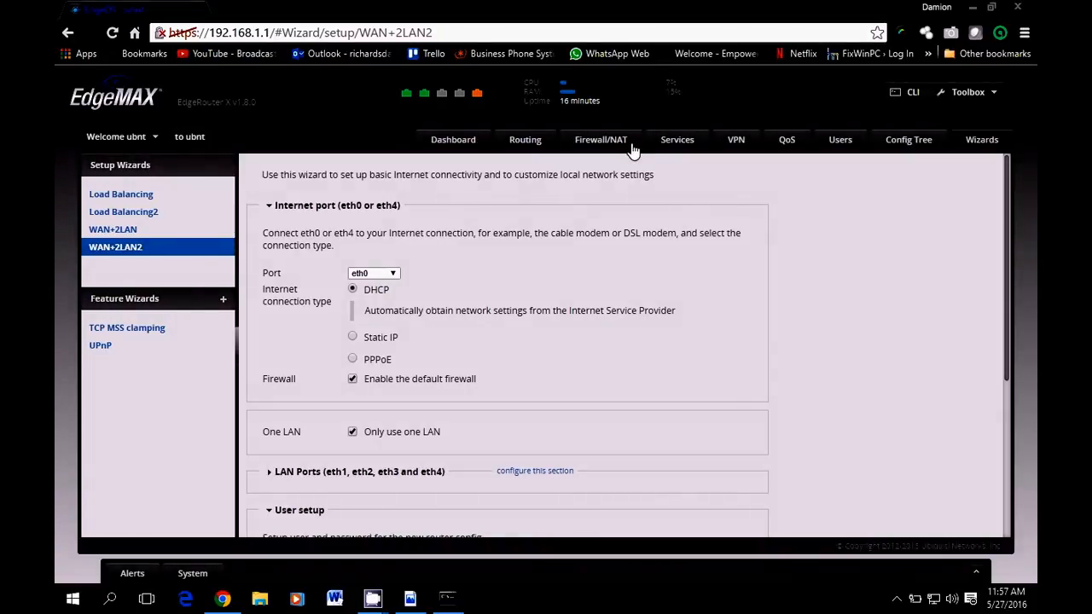
Recheck eth0 and eth4 as Connected on the Dashboard, then minimize the browser to the desktop
{"action": "left_click", "coordinate": [455, 139]}
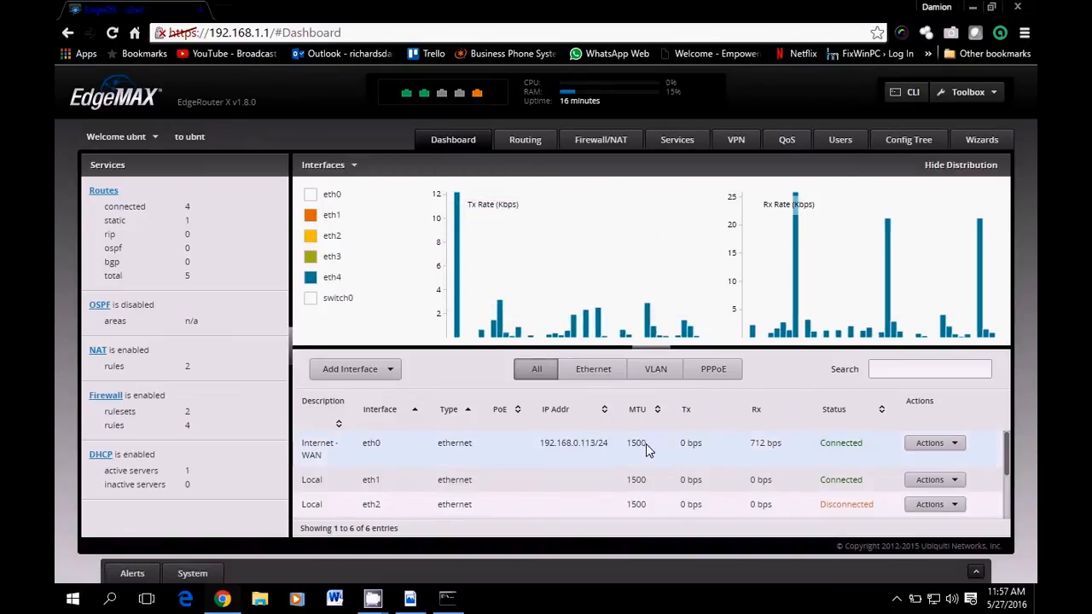
{"action": "scroll", "coordinate": [613, 463], "scroll_direction": "down", "scroll_amount": 3}
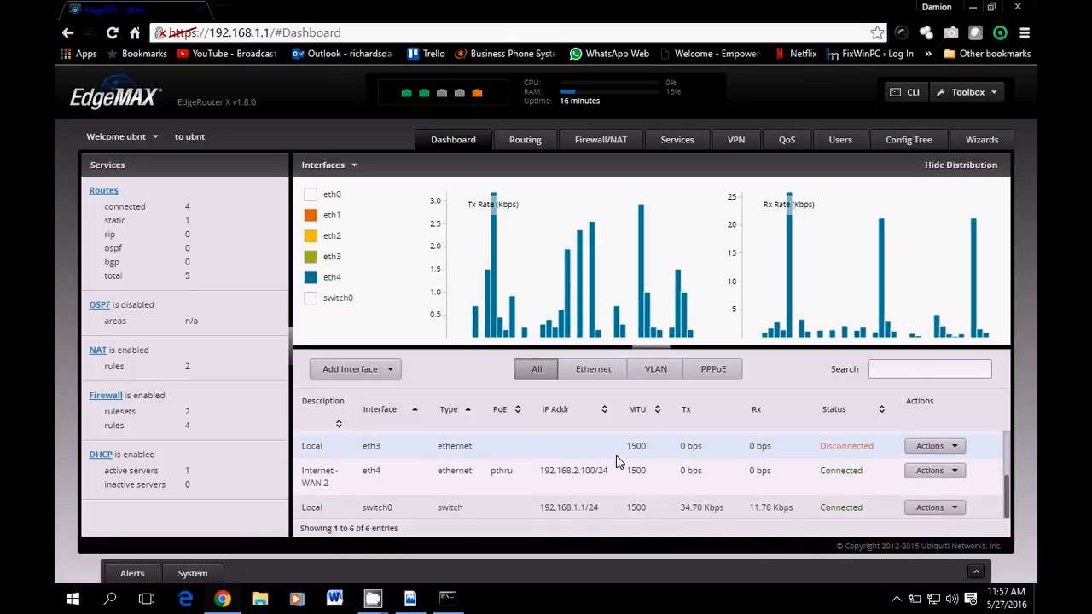
{"action": "scroll", "coordinate": [616, 462], "scroll_direction": "up", "scroll_amount": 3}
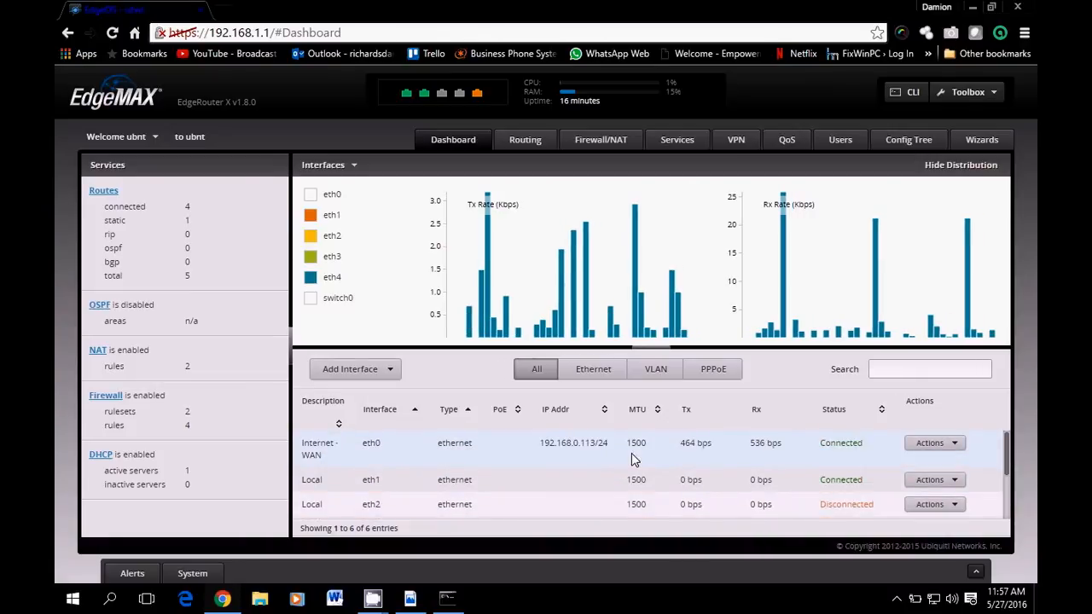
{"action": "scroll", "coordinate": [667, 458], "scroll_direction": "down", "scroll_amount": 3}
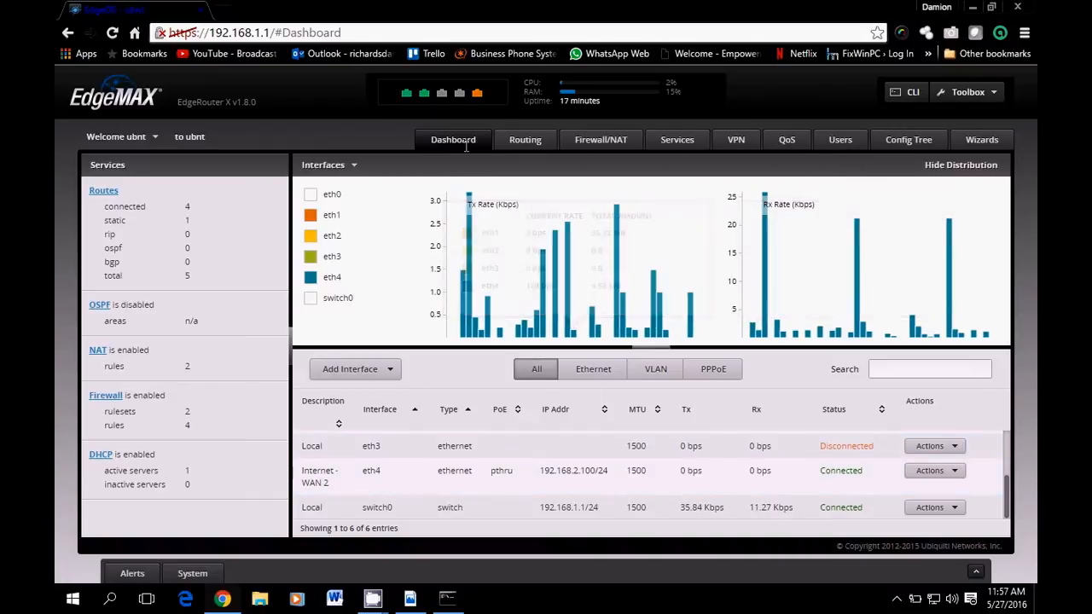
{"action": "mouse_move", "coordinate": [478, 96]}
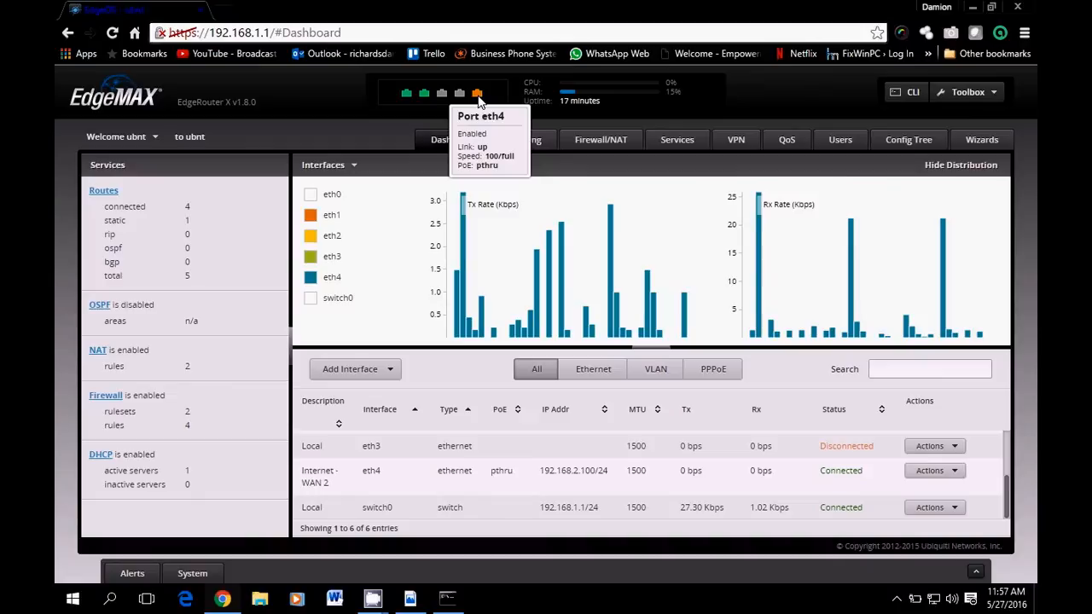
{"action": "mouse_move", "coordinate": [424, 95]}
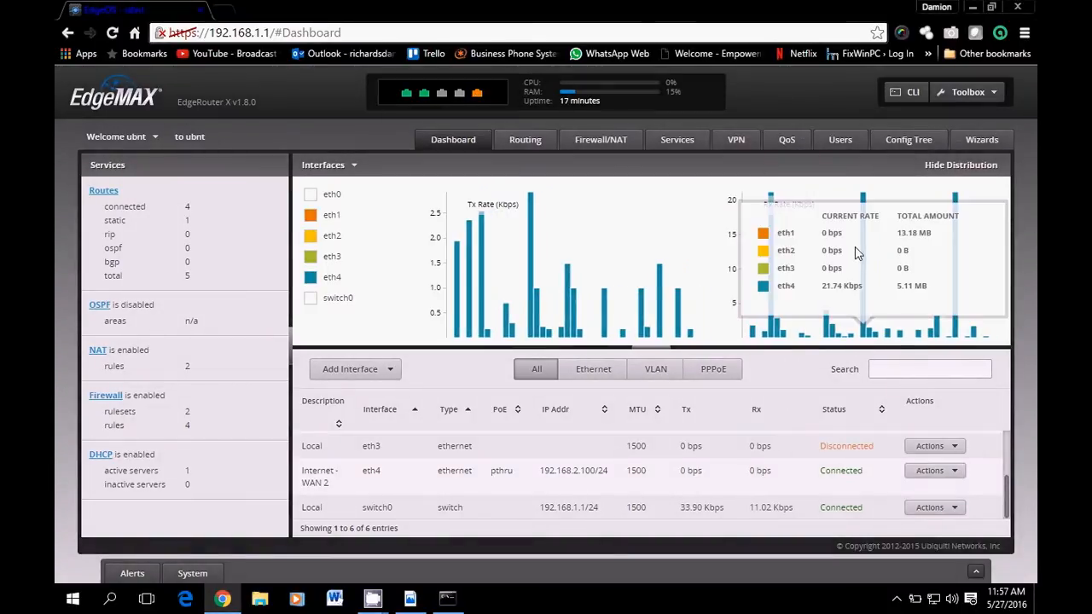
{"action": "left_click", "coordinate": [973, 8]}
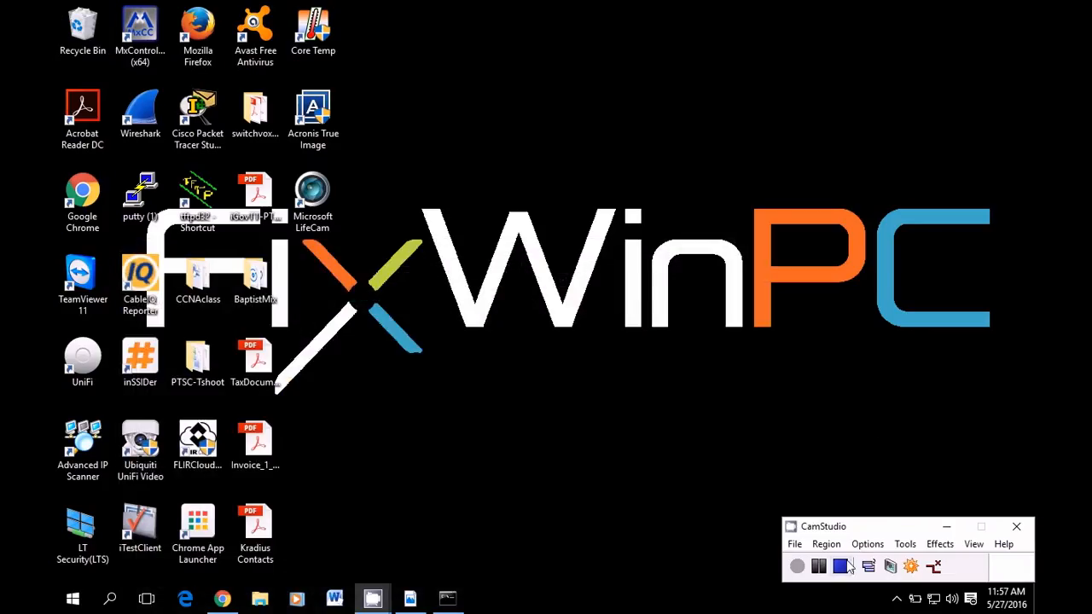